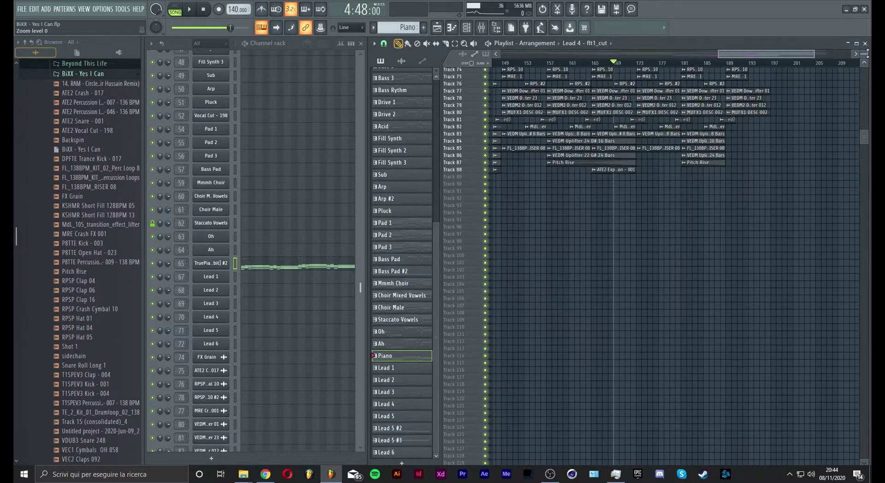
Step: Select the effect clips on tracks 73 to 87 around bar 189 and copy them eight bars ahead, to bar 197
scroll(818, 150, "up", 5)
scroll(833, 67, "up", 2)
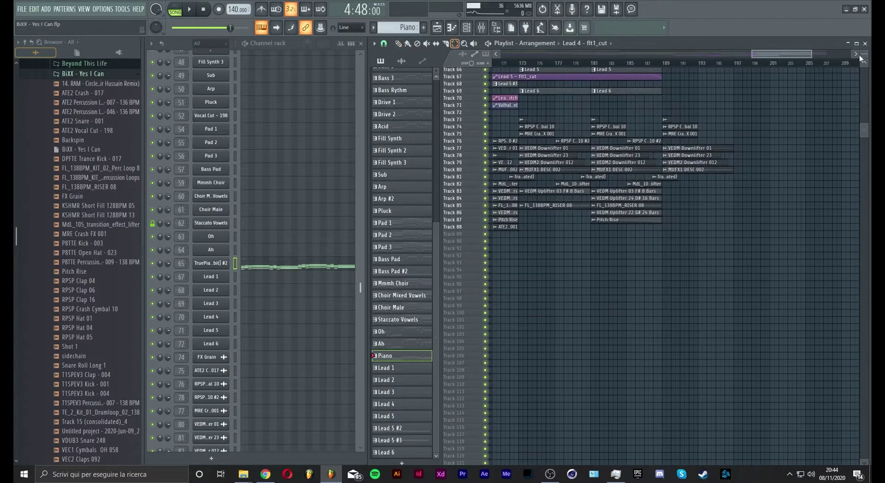
left_click_drag(863, 54, 865, 40)
scroll(737, 168, "down", 1)
left_click_drag(657, 145, 666, 408)
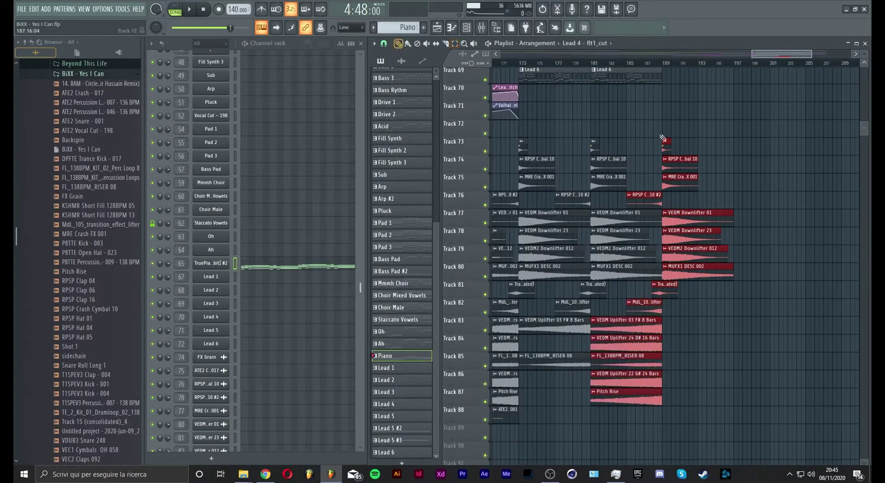
scroll(691, 171, "up", 2)
left_click_drag(682, 256, 757, 257)
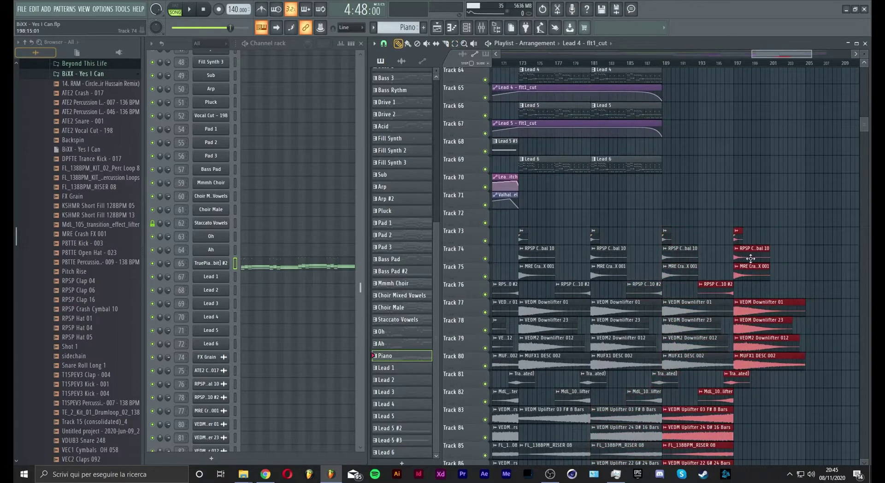
Step: Copy the same group of effect clips twice more, to bars 205 and 213
scroll(799, 259, "up", 9)
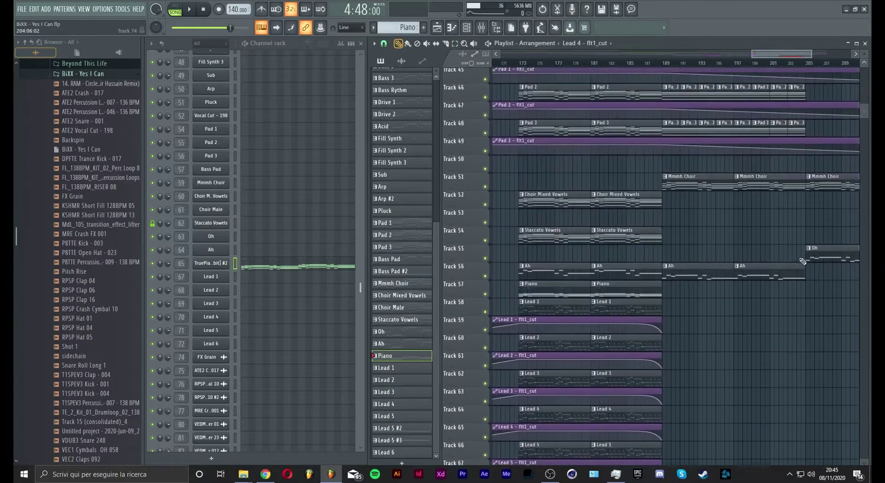
scroll(802, 261, "down", 5)
mouse_move(748, 327)
left_mouse_down()
mouse_move(820, 327)
mouse_move(751, 330)
left_mouse_up()
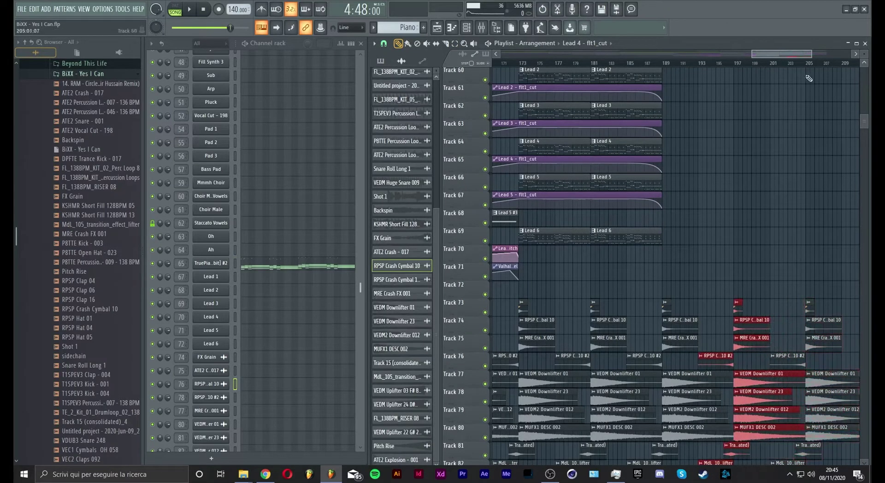
left_click_drag(805, 55, 847, 56)
mouse_move(504, 330)
left_mouse_down()
mouse_move(675, 330)
mouse_move(649, 331)
left_mouse_up()
scroll(650, 333, "down", 2)
scroll(649, 332, "down", 4)
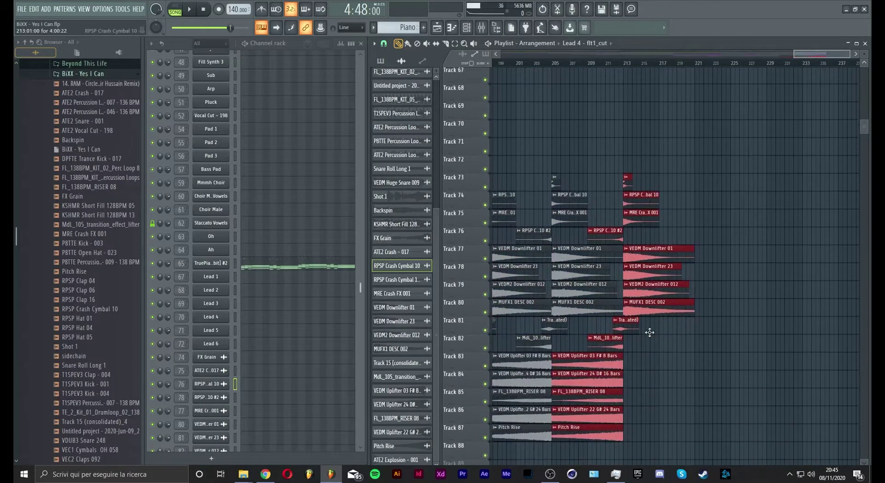
Step: Copy the effect clip group once more and align its crash and downlifter clips exactly with bar 221
left_click_drag(616, 362, 685, 364)
scroll(701, 373, "up", 8)
scroll(701, 374, "down", 7)
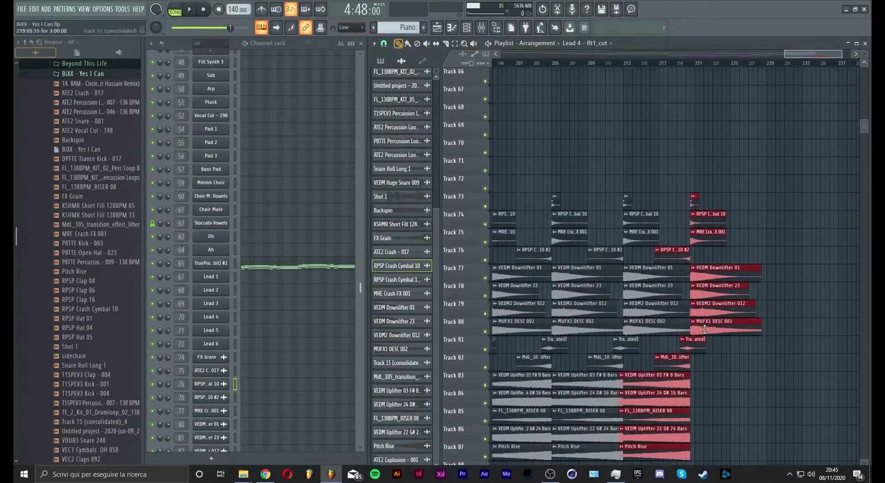
scroll(702, 73, "up", 8, "ctrl")
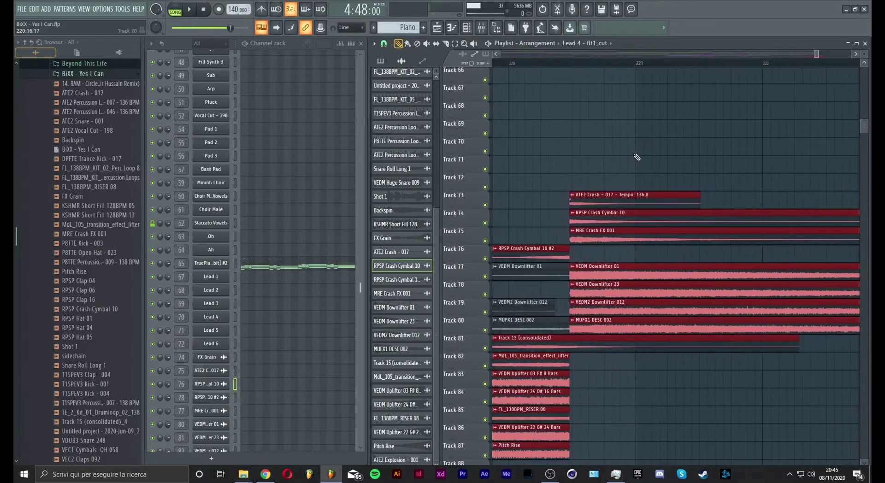
scroll(636, 157, "down", 1)
scroll(636, 158, "down", 15, "shift")
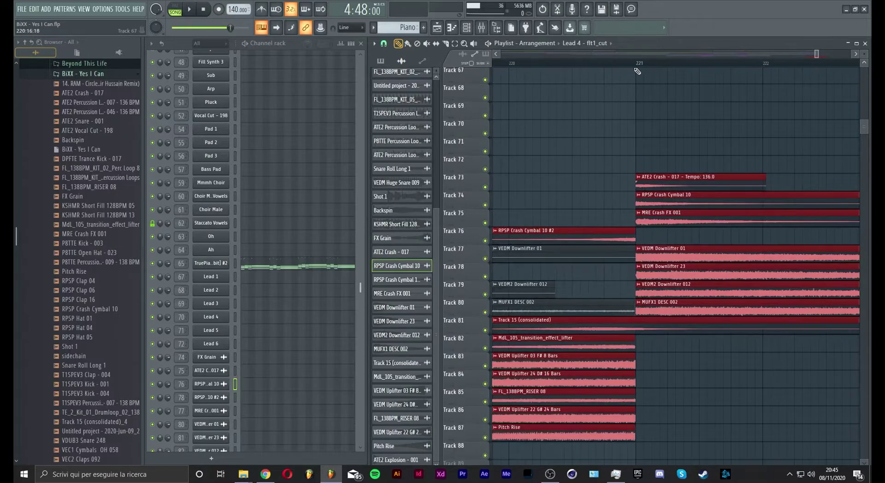
scroll(637, 72, "up", 6)
scroll(637, 69, "down", 8, "ctrl")
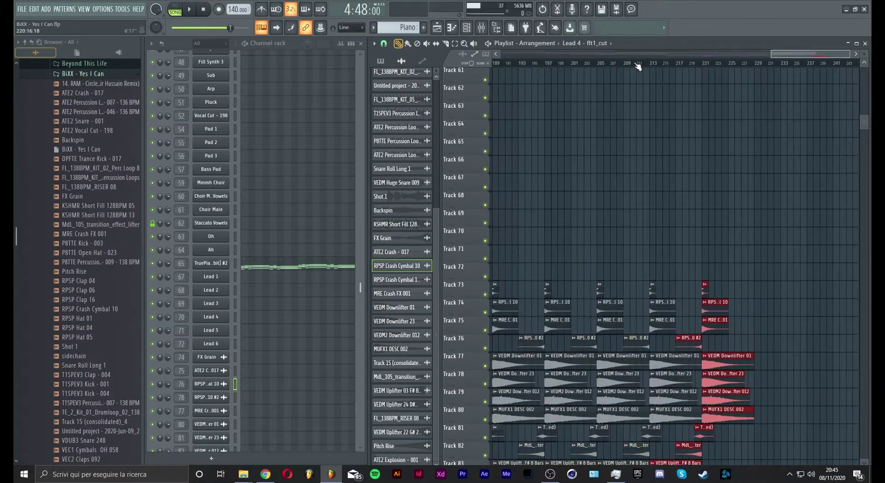
Step: Deselect the clips, delete the bar 189 clips on tracks 84, 86 and 87, and extend the bar 197 ones back to bar 189
scroll(734, 177, "down", 9)
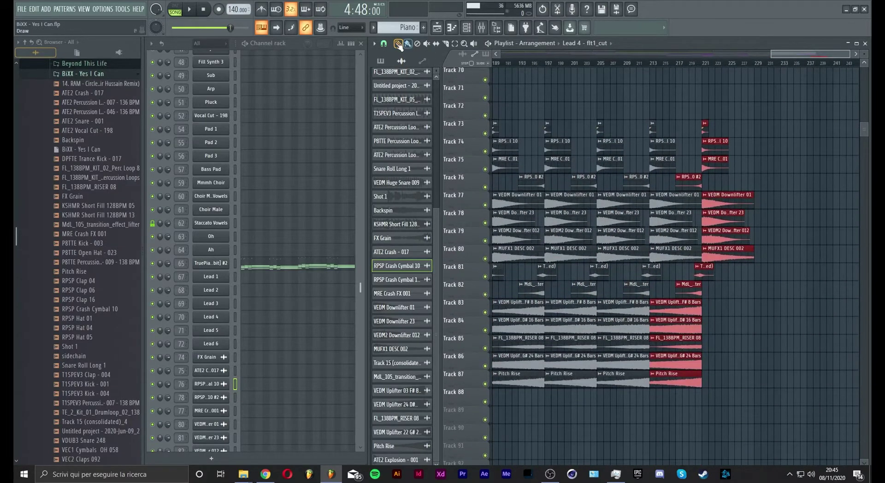
left_click(398, 45)
left_click(606, 110)
right_click(607, 112)
scroll(627, 66, "down", 3)
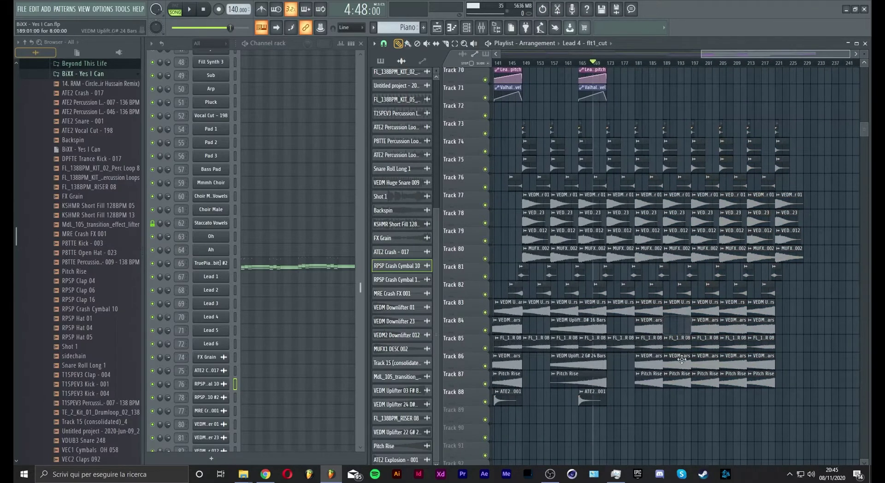
scroll(675, 371, "up", 6)
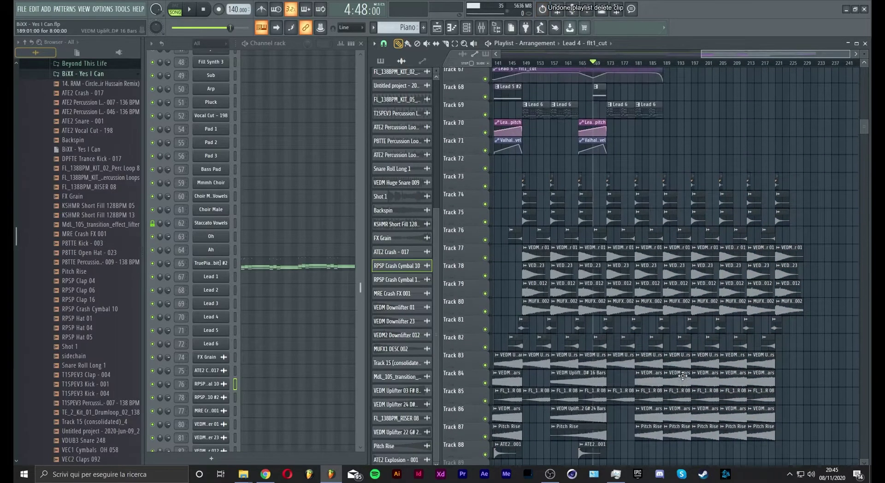
scroll(666, 367, "down", 4)
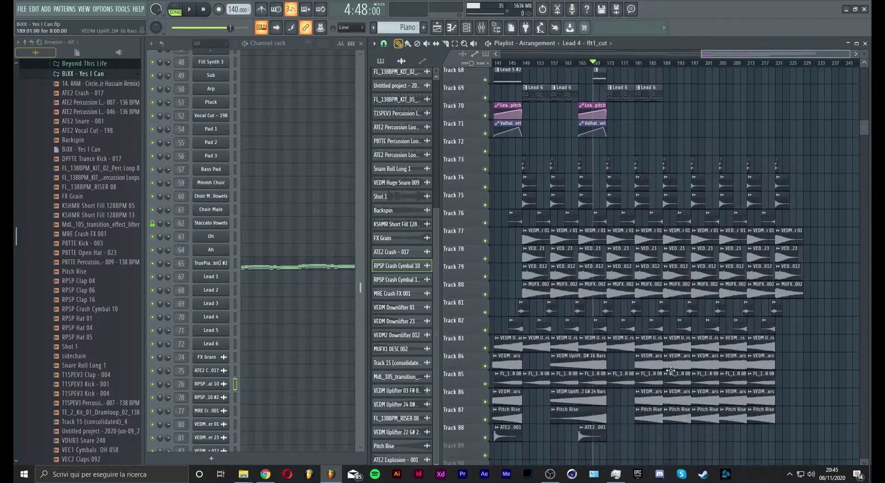
right_click(676, 396)
right_click(678, 413)
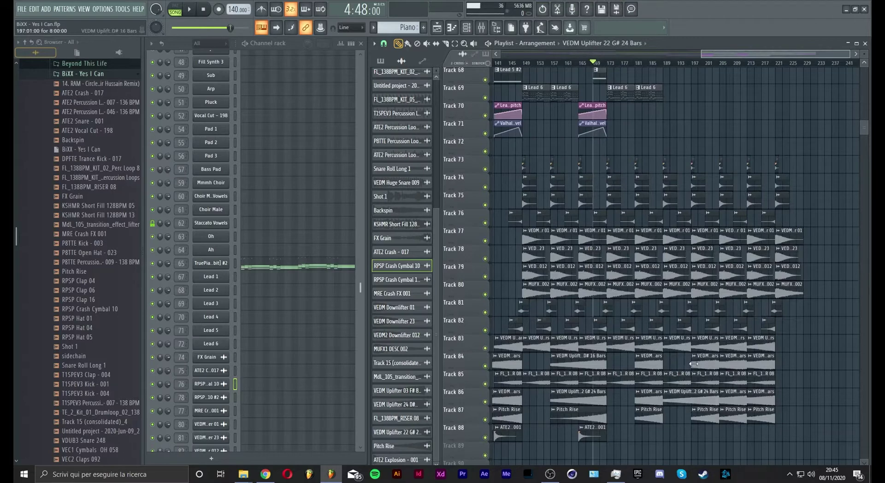
left_click_drag(691, 417, 662, 420)
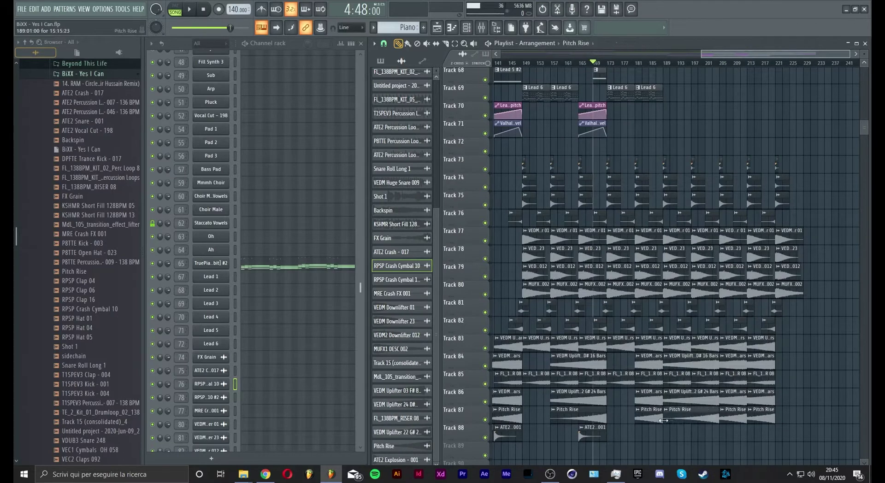
Step: Delete the bar 205 clips on tracks 84, 86 and 87 and extend the bar 213 ones back to bar 205
right_click(735, 409)
right_click(740, 397)
left_click_drag(746, 399, 719, 406)
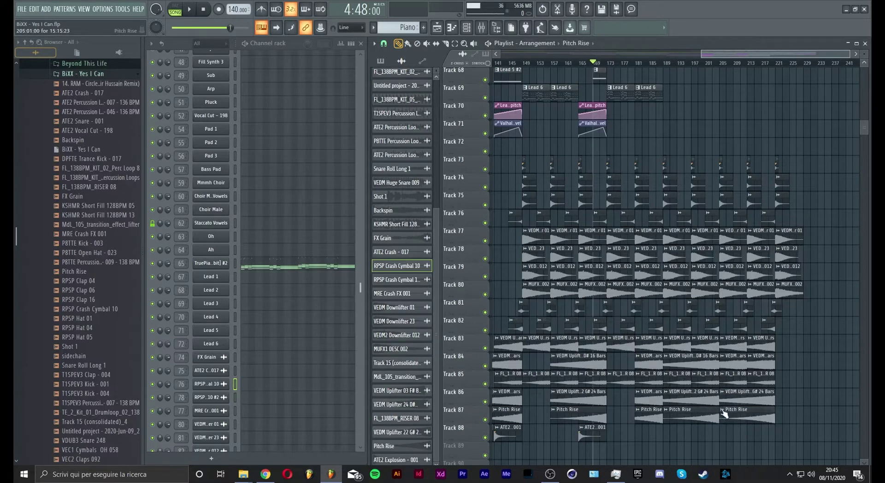
right_click(730, 364)
left_click_drag(747, 365, 726, 368)
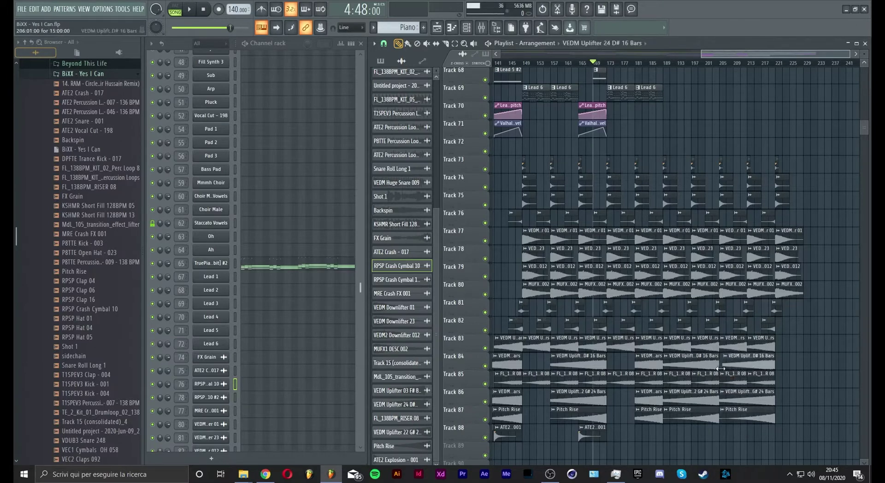
Step: Move the ATE2 Explosion clip on track 88 from bar 165 to bar 173 and place a copy at bar 221
scroll(791, 376, "up", 10)
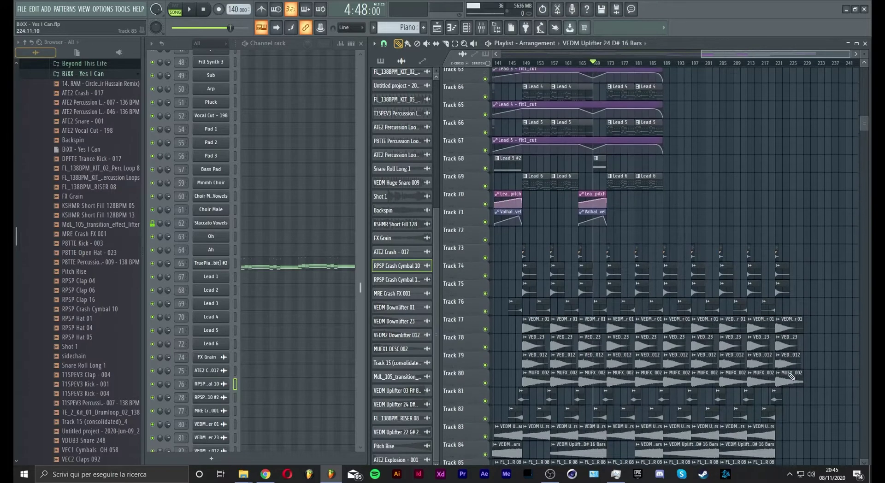
scroll(791, 377, "down", 14)
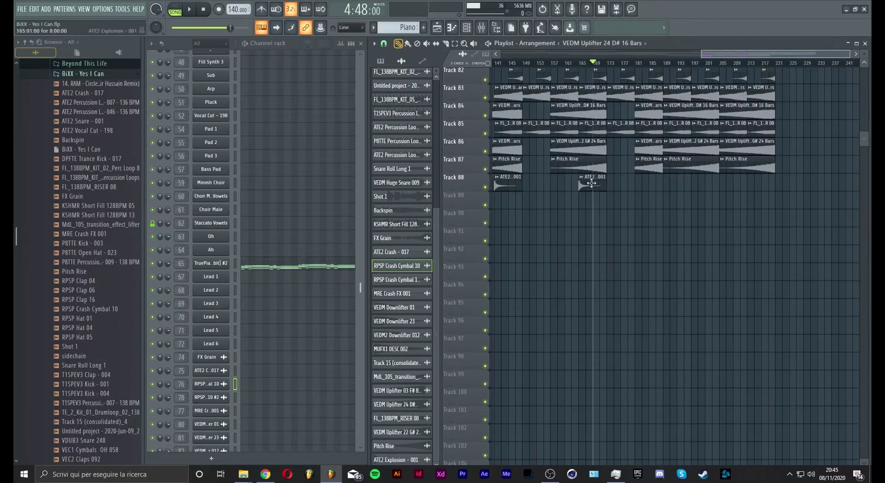
left_click_drag(591, 183, 620, 191)
scroll(616, 205, "up", 1)
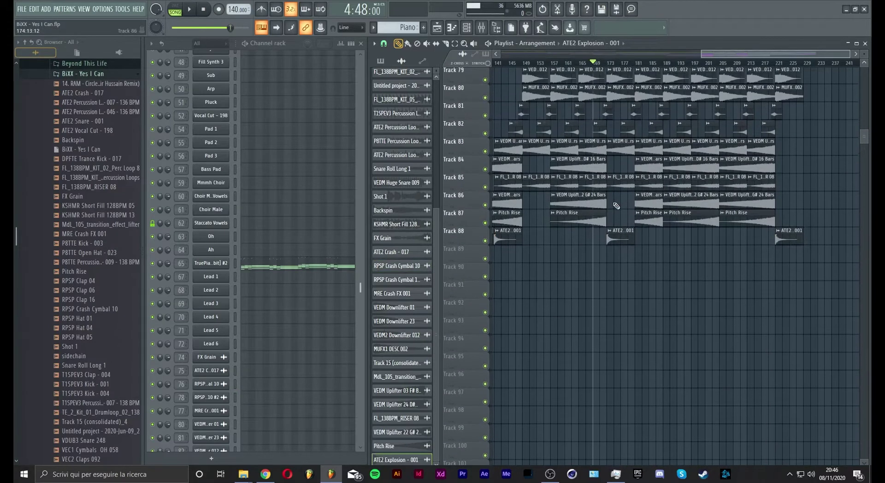
left_click_drag(612, 240, 648, 241)
Step: In the Bass BUS Band 1 freq automation on track 28, copy the point value at bar 173 to new points at bars 185 and 189
scroll(649, 272, "up", 6)
scroll(642, 277, "up", 19)
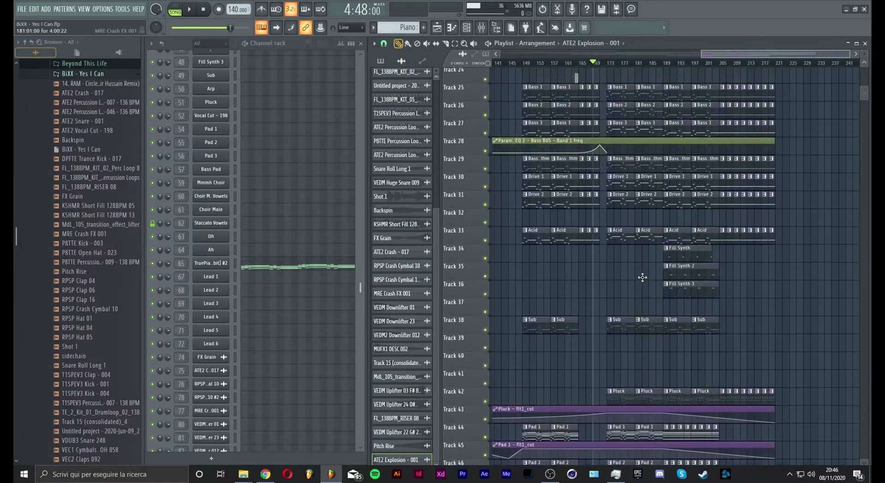
scroll(642, 278, "up", 1)
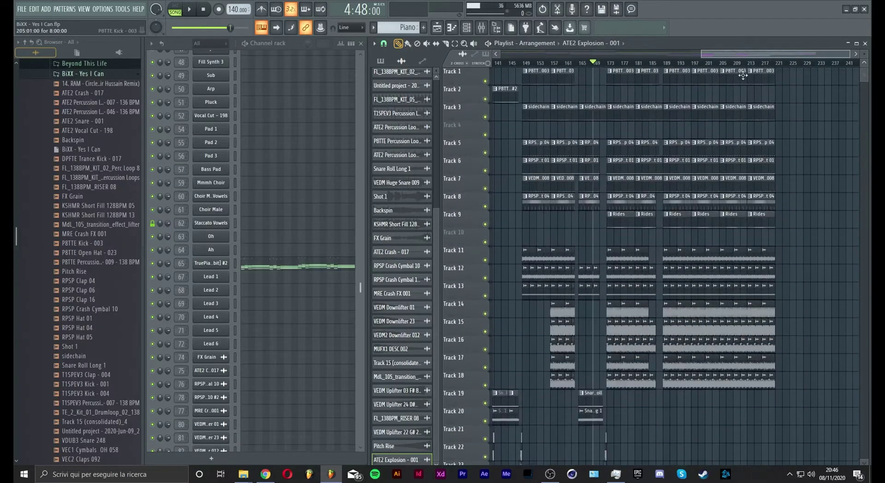
scroll(745, 69, "down", 5)
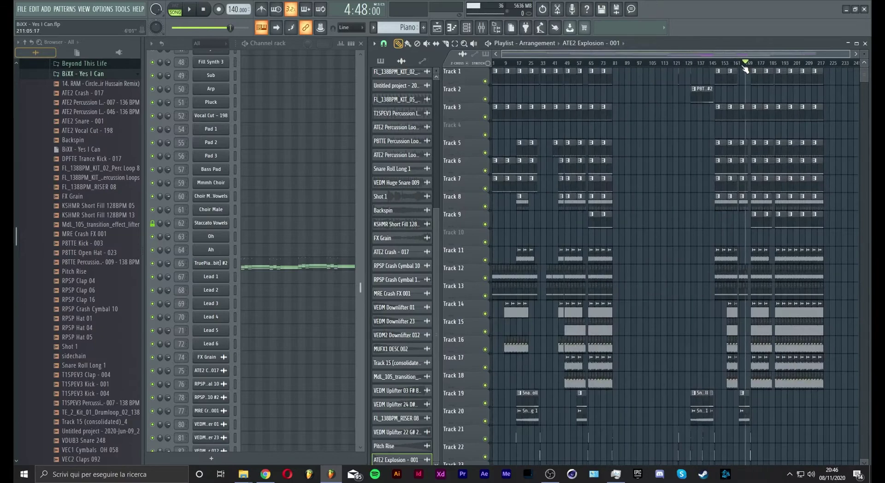
scroll(669, 179, "down", 5)
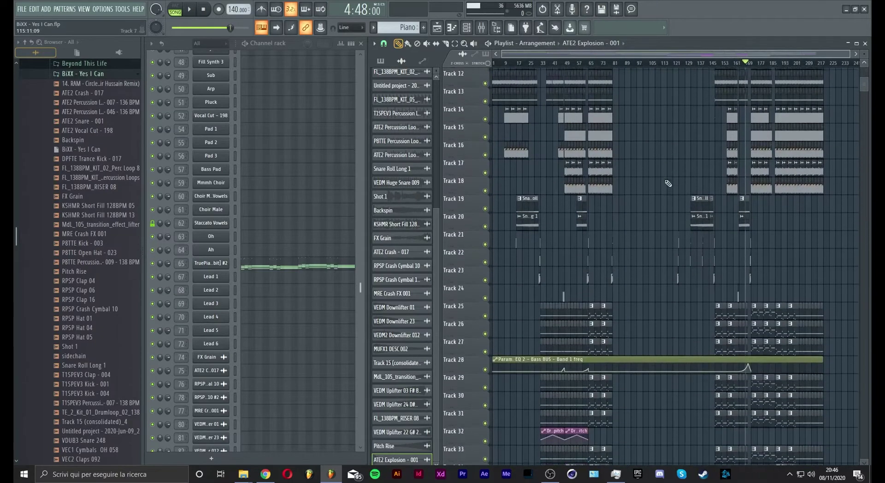
scroll(834, 67, "up", 4)
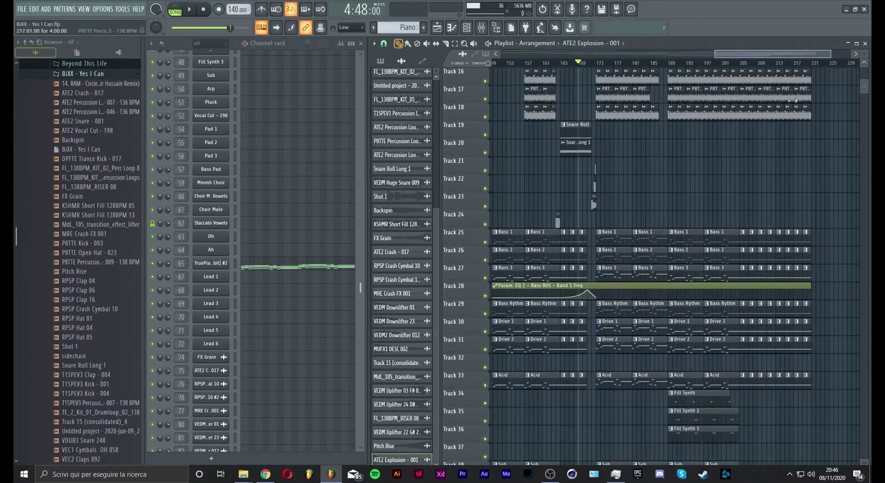
scroll(660, 70, "up", 3)
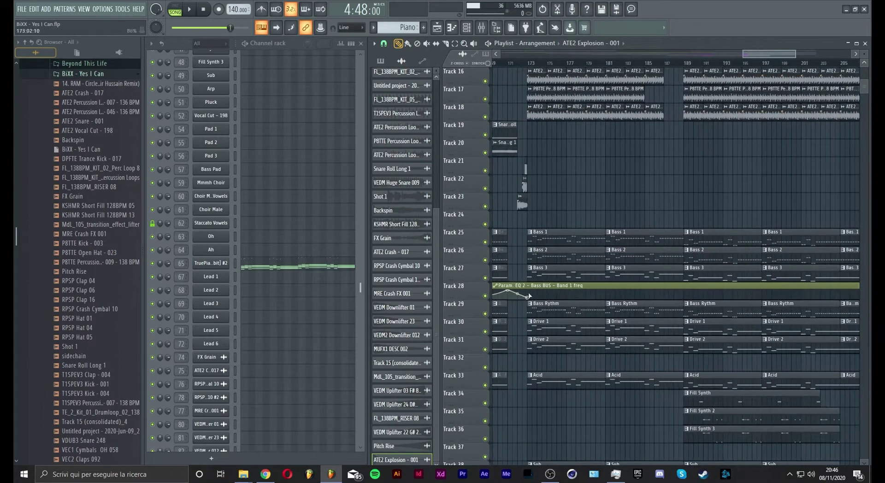
right_click(531, 298)
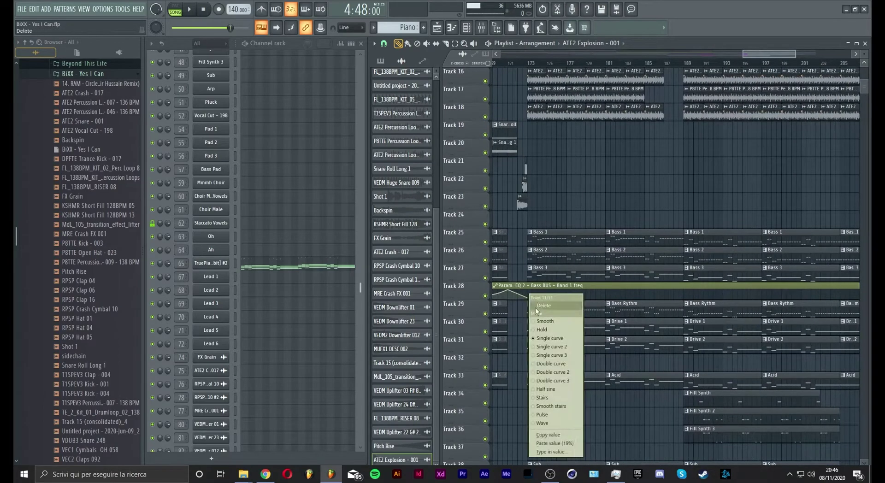
right_click(645, 300)
left_click(689, 300)
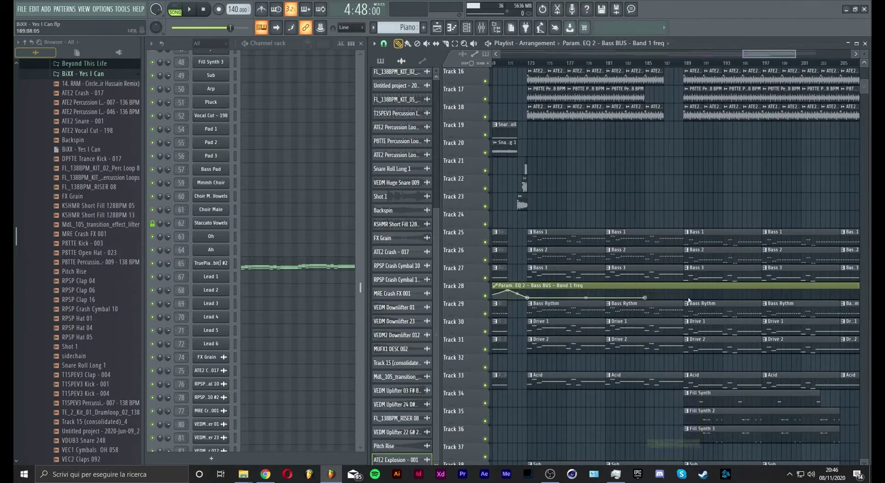
right_click(685, 299)
left_click(705, 442)
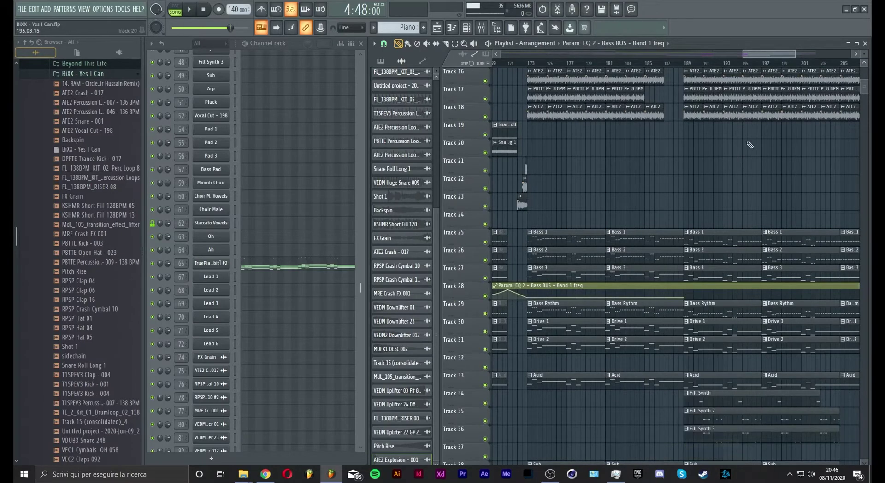
Step: Add a point at bar 213 to the Bass BUS Band 1 freq automation and paste the copied 17% value into it
left_click_drag(772, 54, 808, 54)
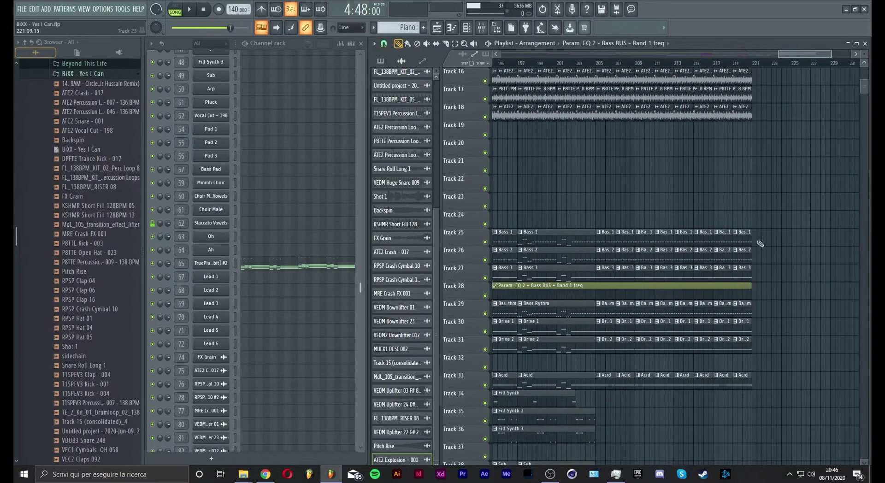
right_click(676, 301)
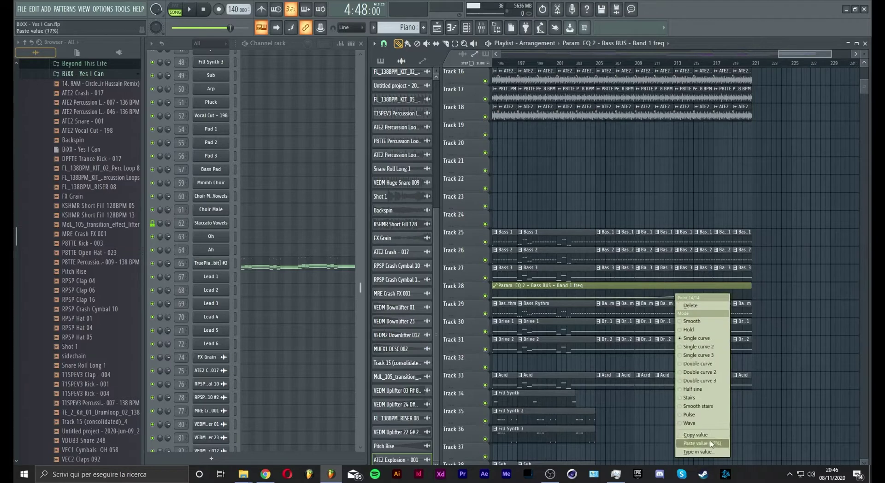
left_click(700, 443)
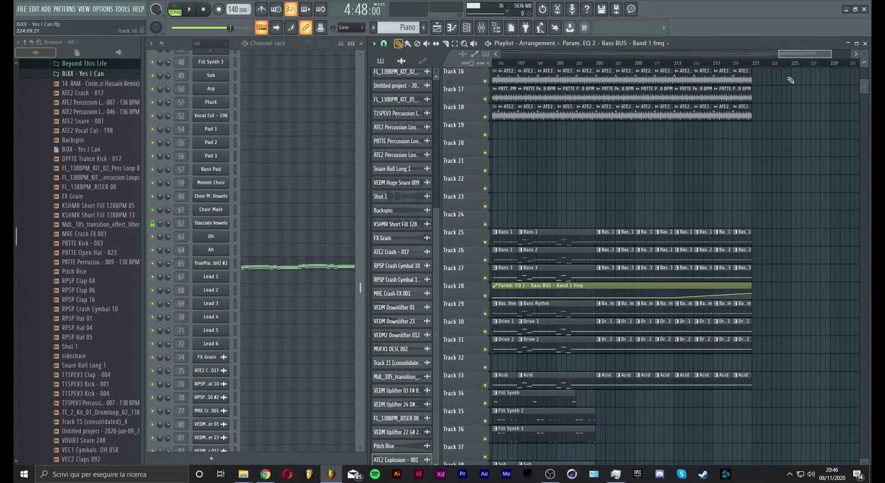
Step: Shape the Bass BUS Band 1 freq automation on track 28 into a gradual rise peaking just before bar 189 and dropping at bar 189
left_click_drag(796, 54, 742, 54)
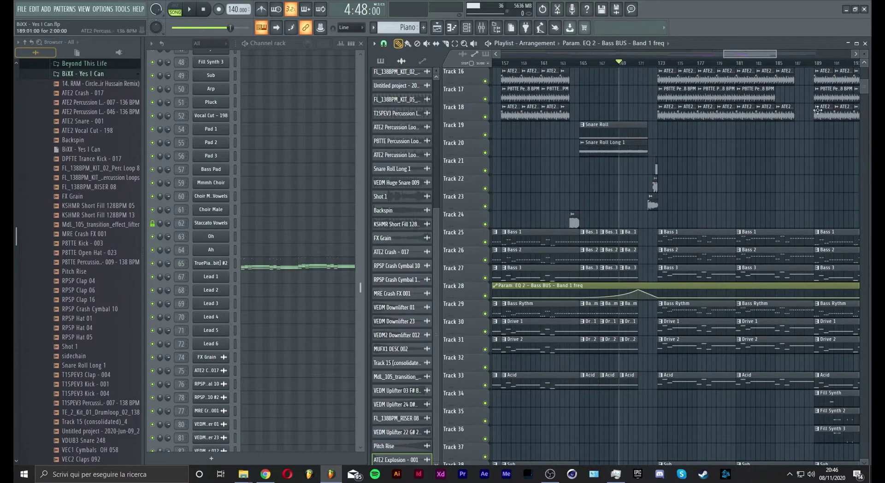
scroll(819, 68, "up", 5)
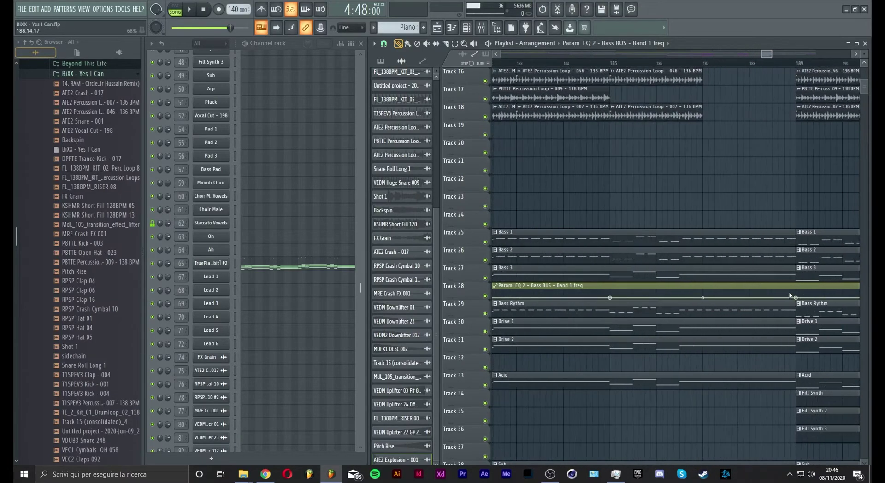
left_click_drag(789, 295, 791, 294)
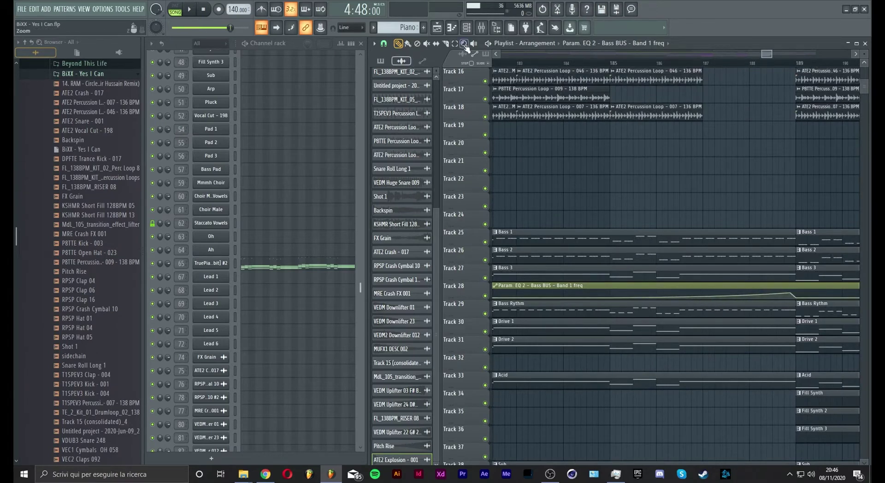
Step: Shorten the Bass 1-3, Bass Rythm, Drive 1-2 and Acid clips at bar 181 together so they end one beat before bar 189
left_click_drag(589, 143, 755, 416)
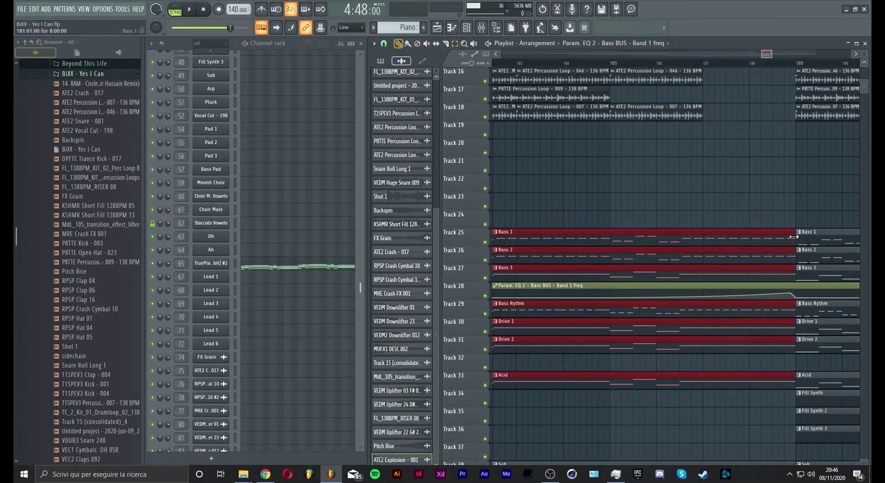
left_click_drag(792, 236, 783, 236)
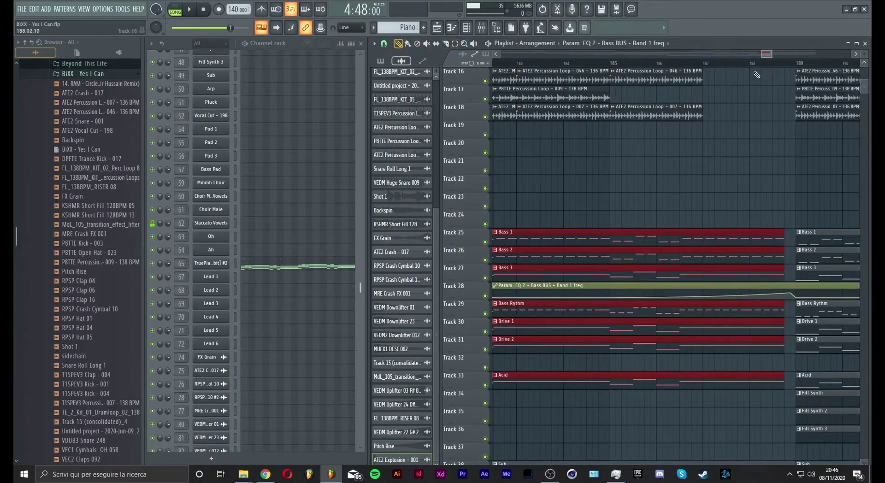
Step: Copy the short fill clips on tracks 21 to 23 from just before bar 173 to just before bar 189
scroll(758, 64, "down", 4)
scroll(790, 159, "up", 5)
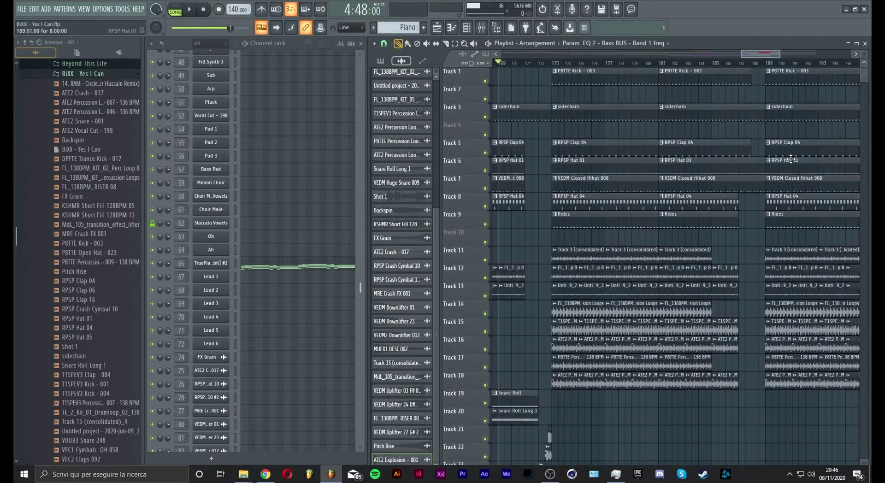
scroll(791, 159, "down", 7)
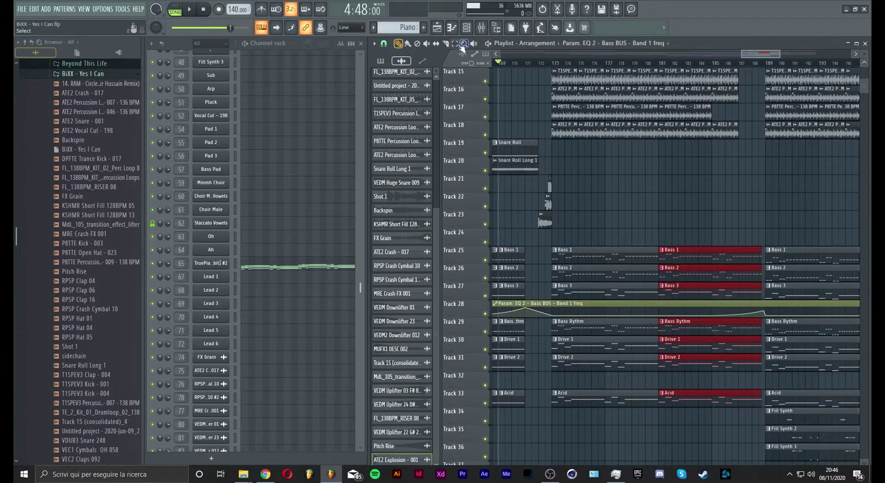
left_click_drag(545, 171, 766, 223)
Step: Shorten the Sub clip at bar 181 on track 38 so it ends at bar 185
scroll(756, 217, "up", 7)
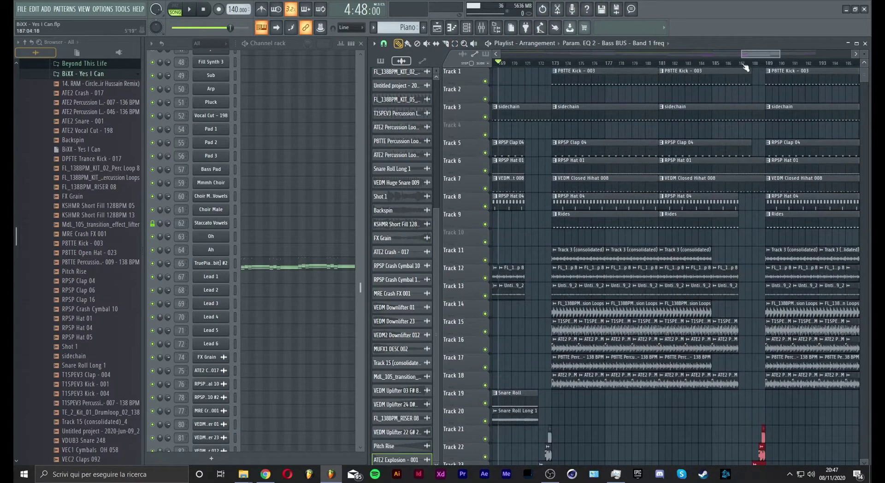
scroll(751, 124, "down", 15)
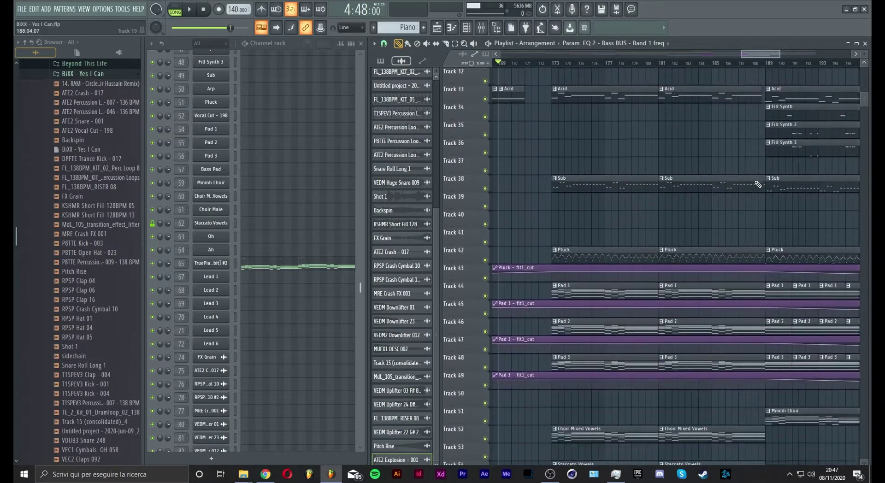
scroll(757, 184, "down", 13)
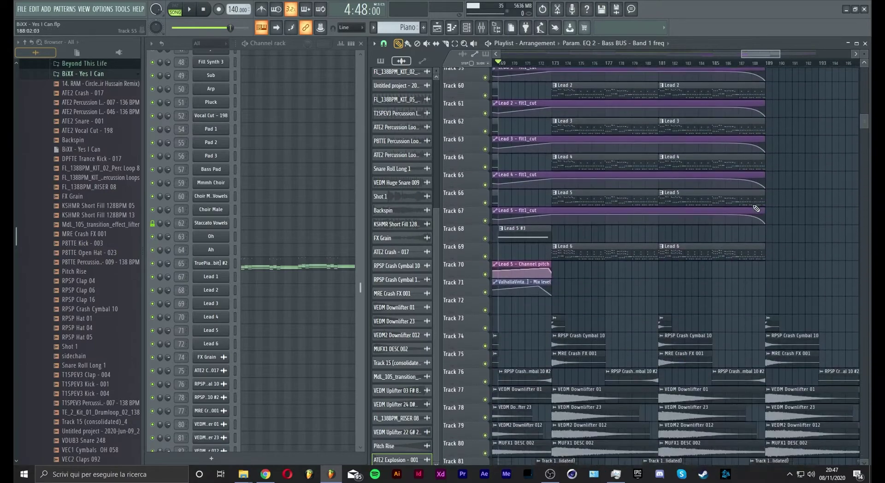
scroll(757, 212, "up", 15)
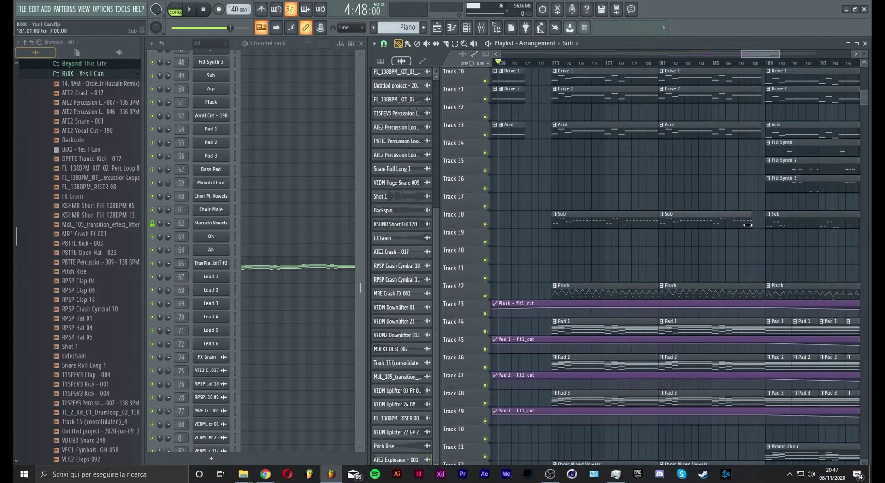
scroll(738, 233, "up", 4)
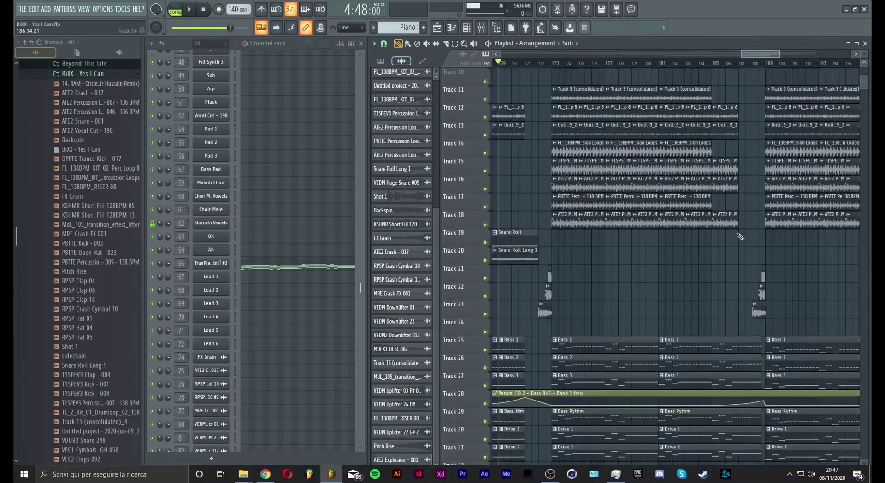
scroll(739, 236, "down", 4)
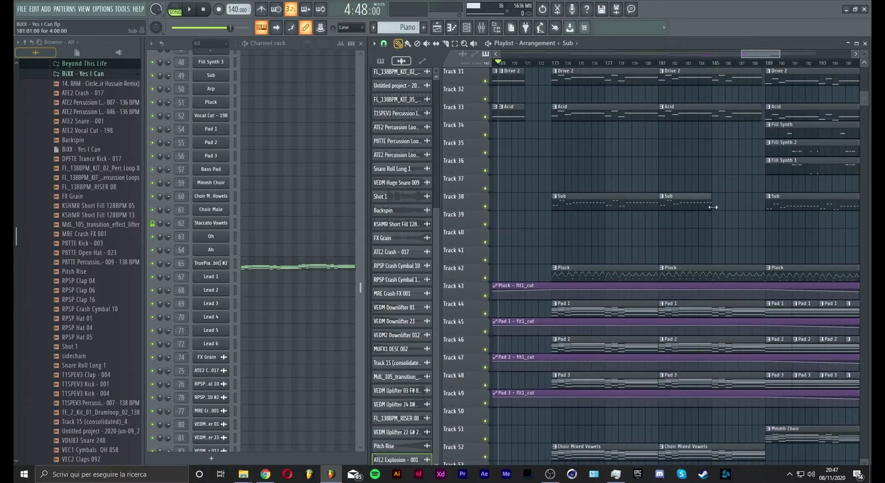
scroll(712, 207, "up", 15)
Step: Play the section around bar 181 and shorten the P8TTE Kick - 003 clip on track 1 to leave a longer gap before bar 189
key("space")
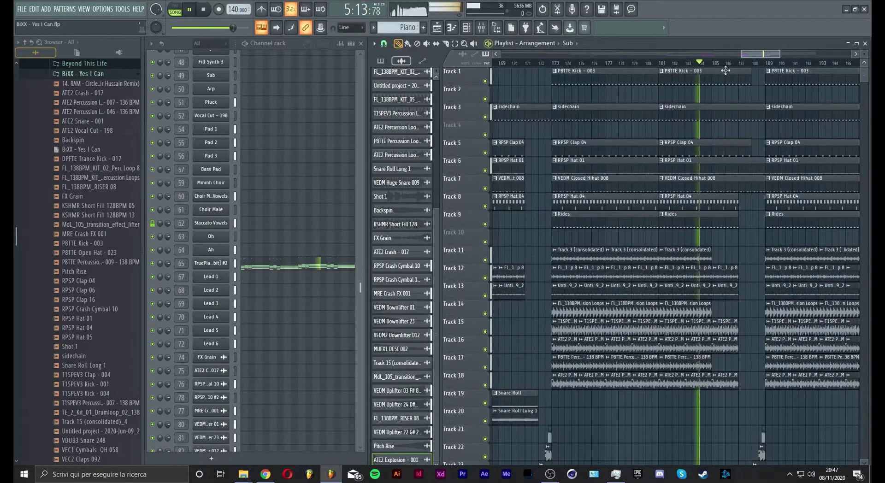
scroll(731, 71, "down", 3)
scroll(729, 65, "down", 4)
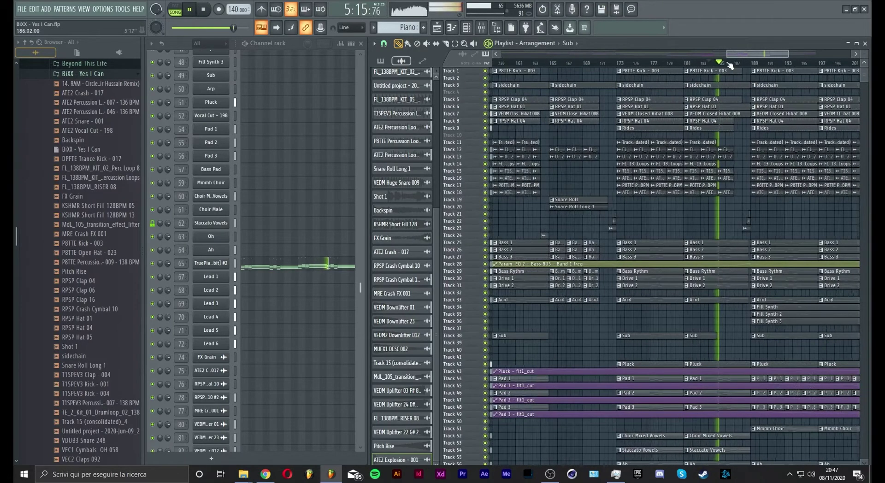
scroll(737, 66, "up", 5)
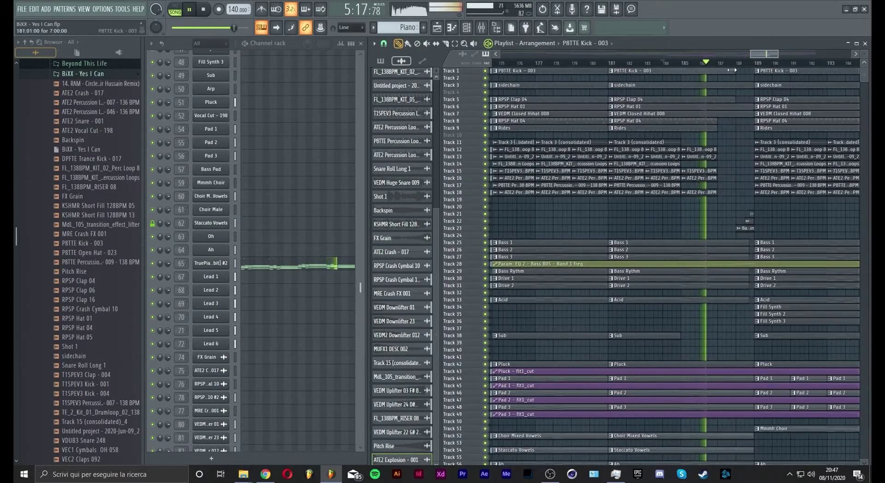
scroll(693, 66, "down", 2)
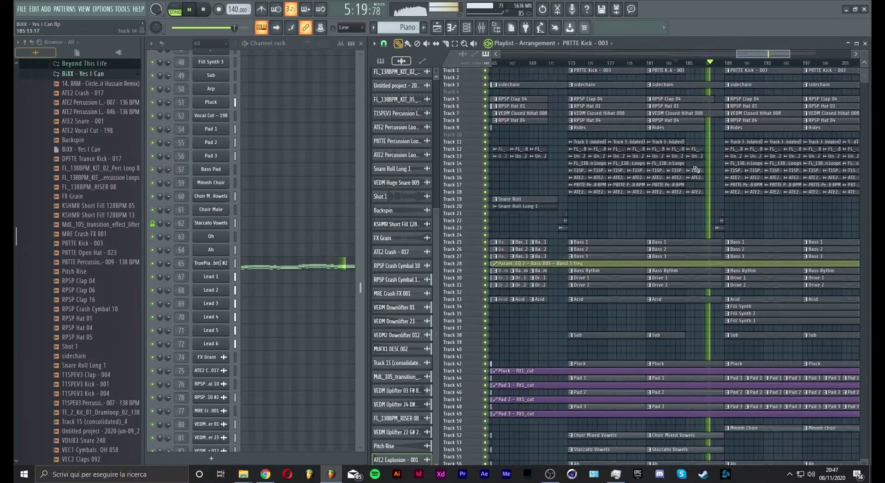
Step: Listen through the final section from bar 187 and examine the clips and automation across all tracks of the arrangement
scroll(693, 169, "down", 10)
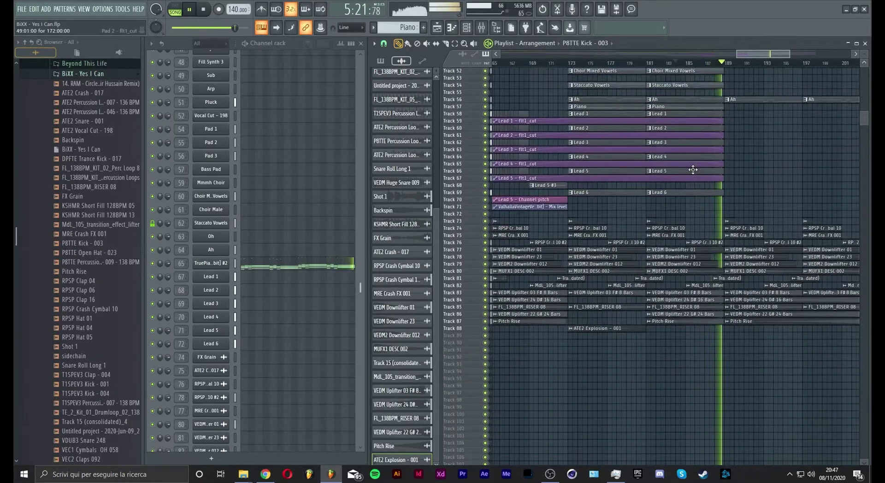
scroll(685, 63, "down", 7)
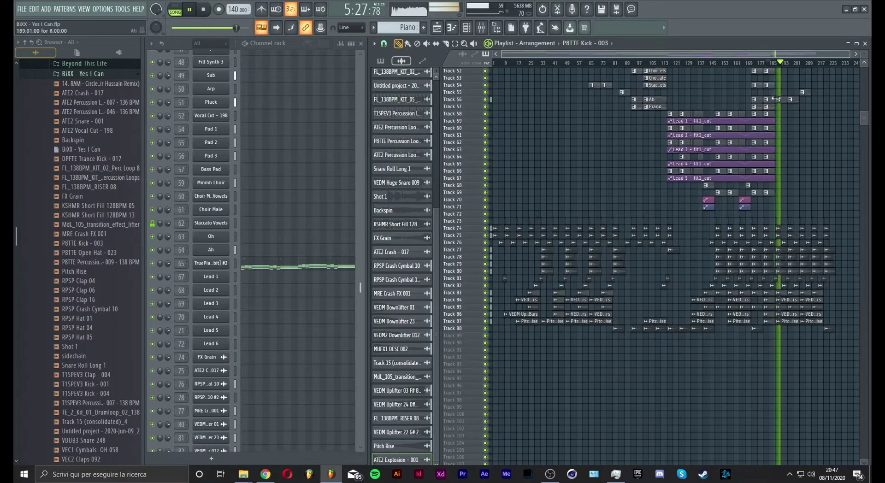
scroll(775, 99, "up", 7)
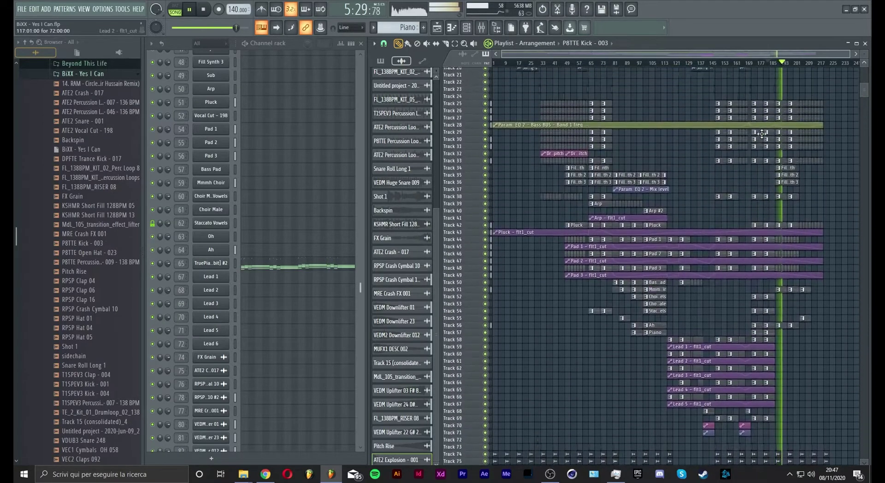
scroll(762, 133, "up", 4)
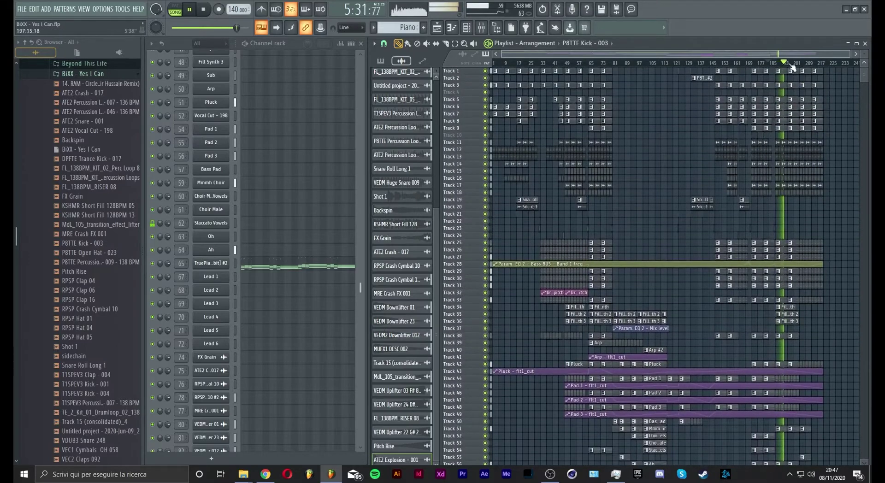
scroll(791, 67, "up", 7)
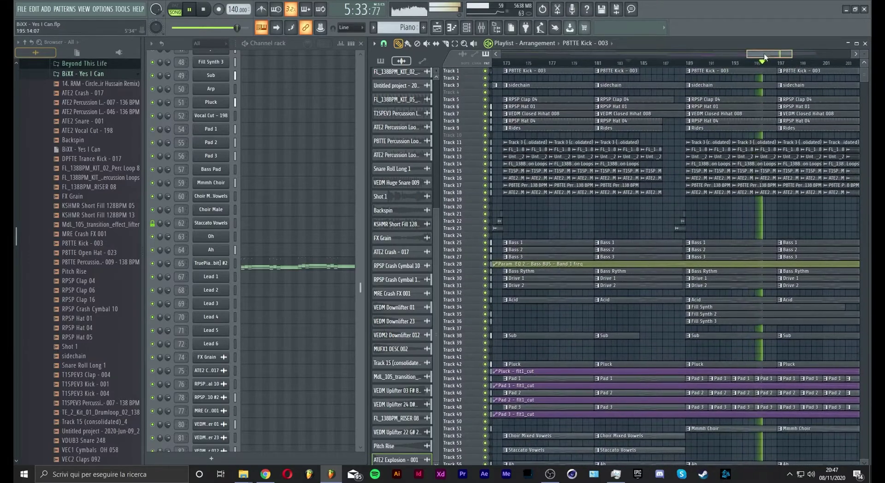
scroll(767, 53, "down", 2)
left_click_drag(775, 56, 780, 59)
left_click_drag(754, 217, 744, 160)
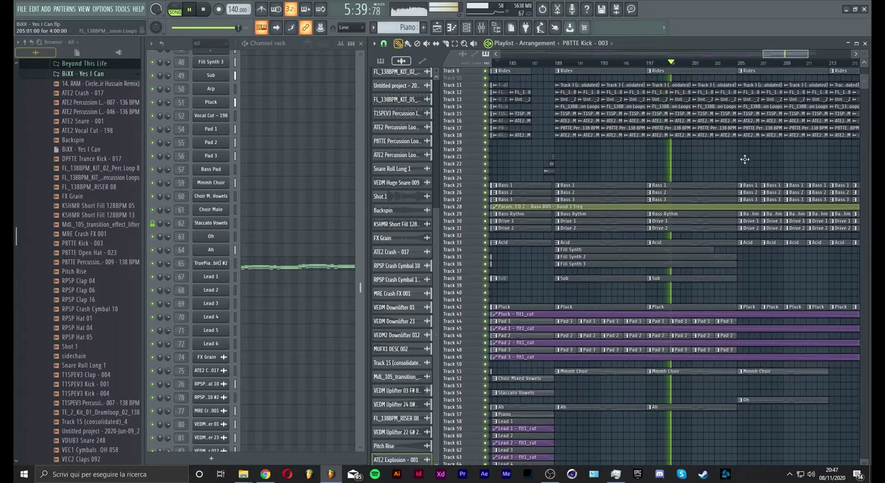
scroll(747, 69, "down", 2)
scroll(746, 69, "down", 5)
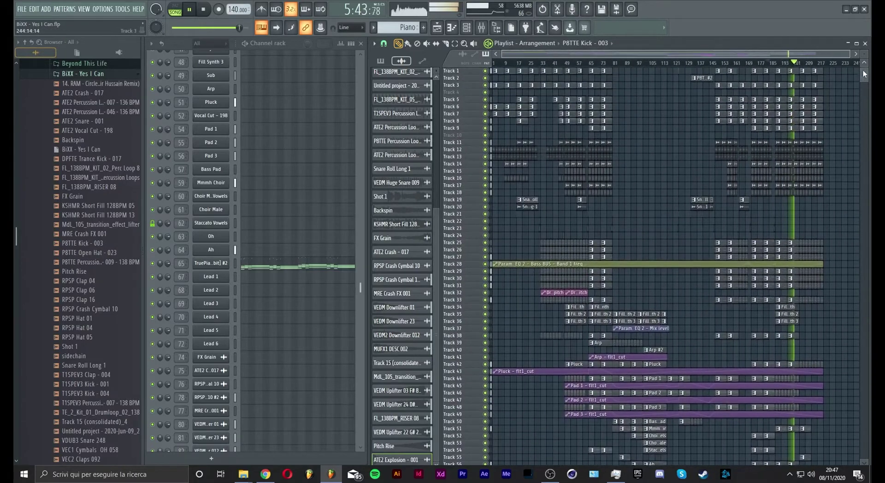
scroll(686, 129, "down", 7)
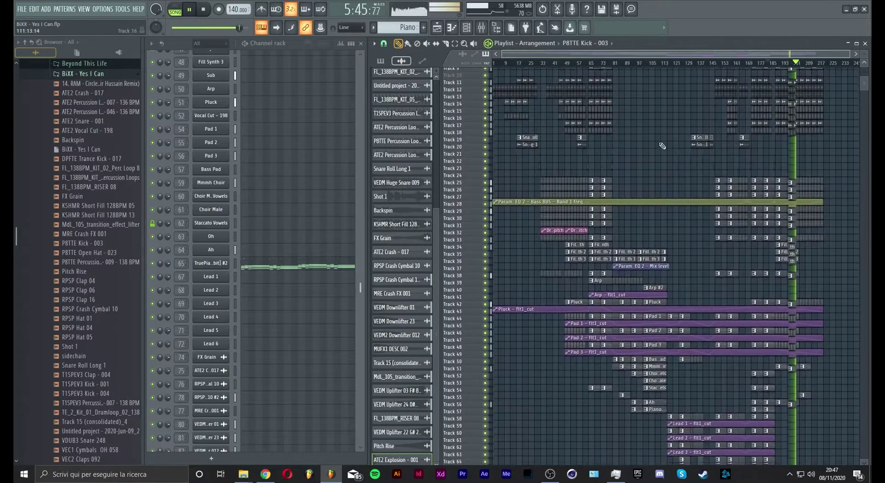
scroll(661, 145, "down", 2)
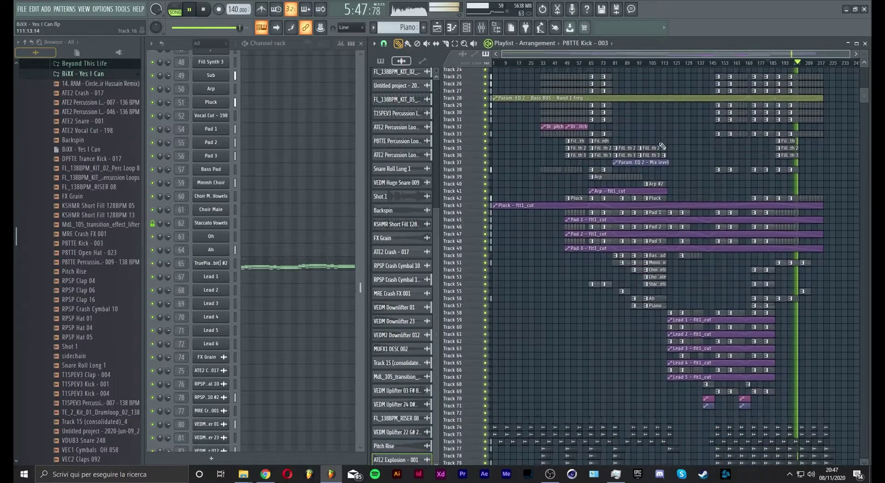
scroll(657, 146, "up", 2)
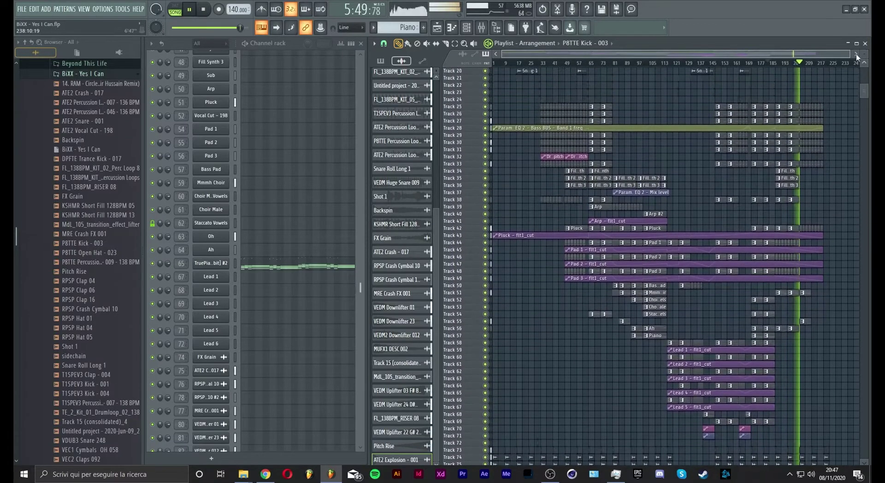
left_click_drag(862, 57, 862, 54)
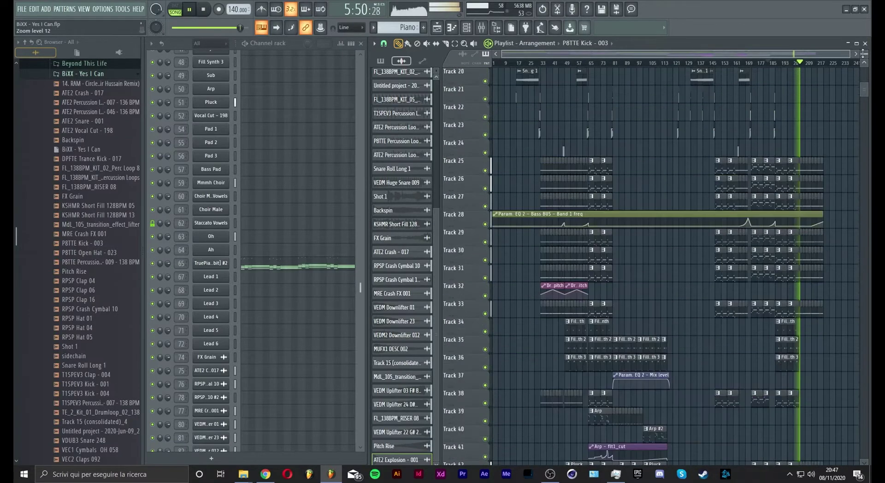
Step: Move playback back to bar 1 and listen to the intro while examining its empty bass tracks
left_click(601, 65)
left_click(543, 64)
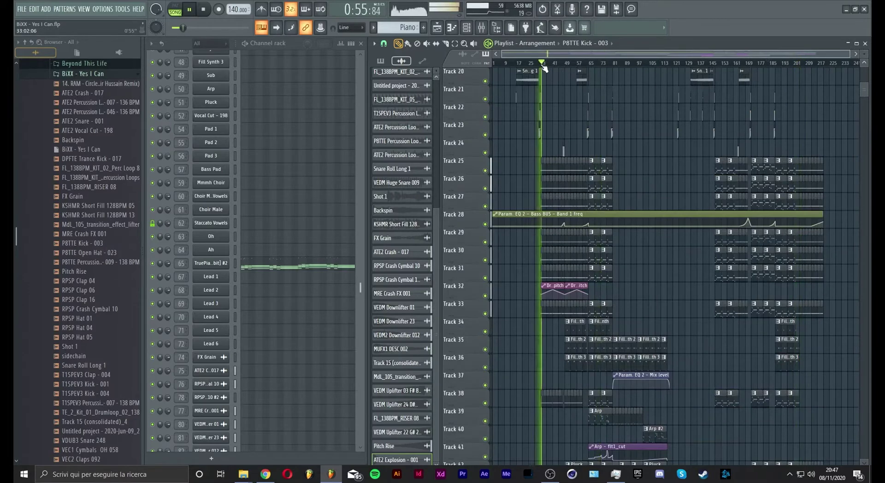
left_click(493, 65)
scroll(504, 68, "up", 4)
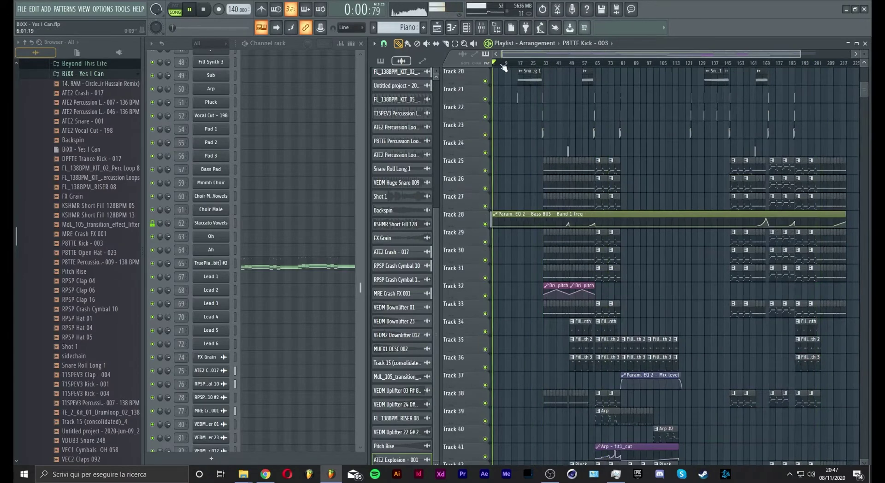
scroll(503, 68, "up", 1)
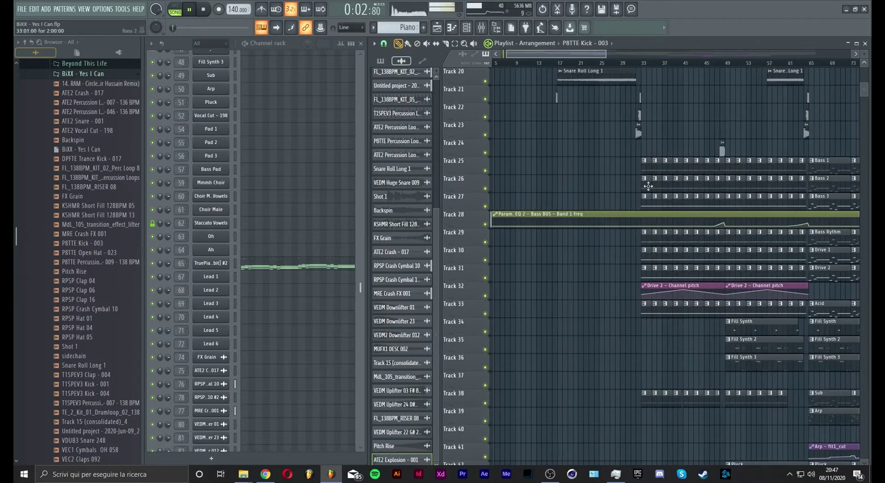
Step: Try filling the intro on track 26 with repeated Bass 2 clips from bar 1 to bar 33
left_click(648, 186)
left_click(408, 44)
left_click_drag(512, 54, 501, 55)
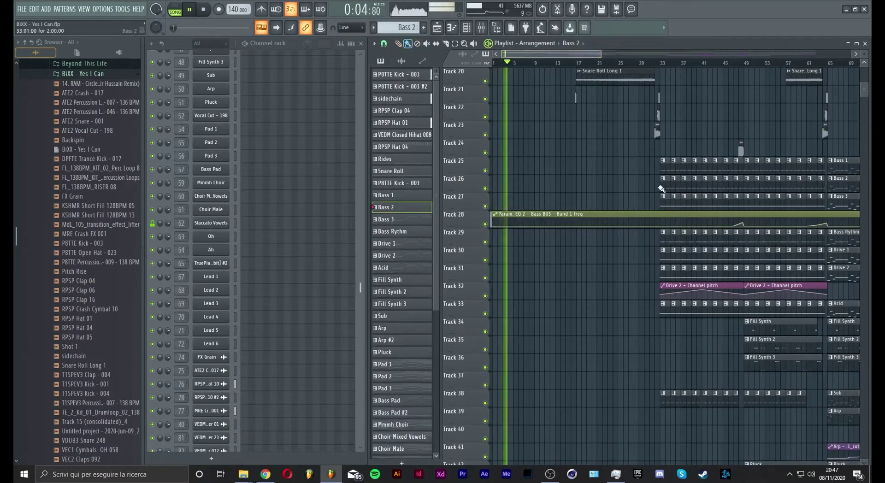
left_click_drag(653, 188, 405, 189)
left_click(573, 164)
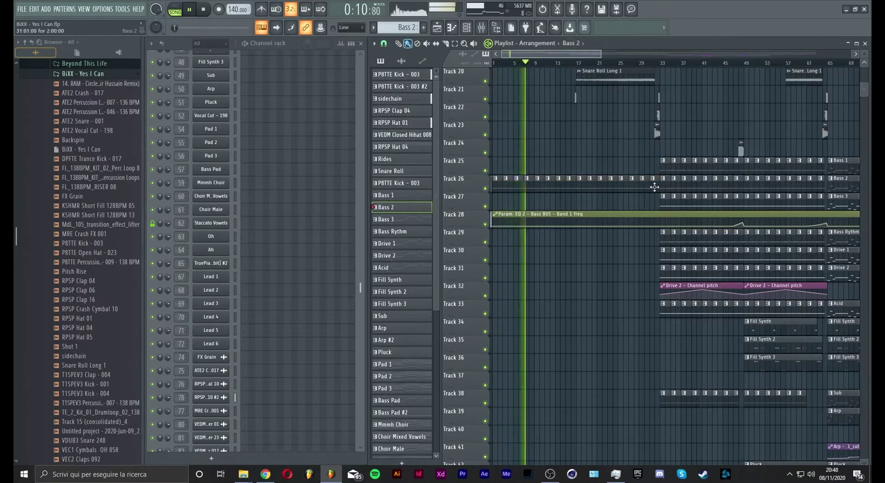
right_click(654, 187)
Step: Fill the intro on track 27 with repeated Bass 3 clips from bar 1 to bar 33
left_click(662, 204)
left_click_drag(656, 204, 378, 207)
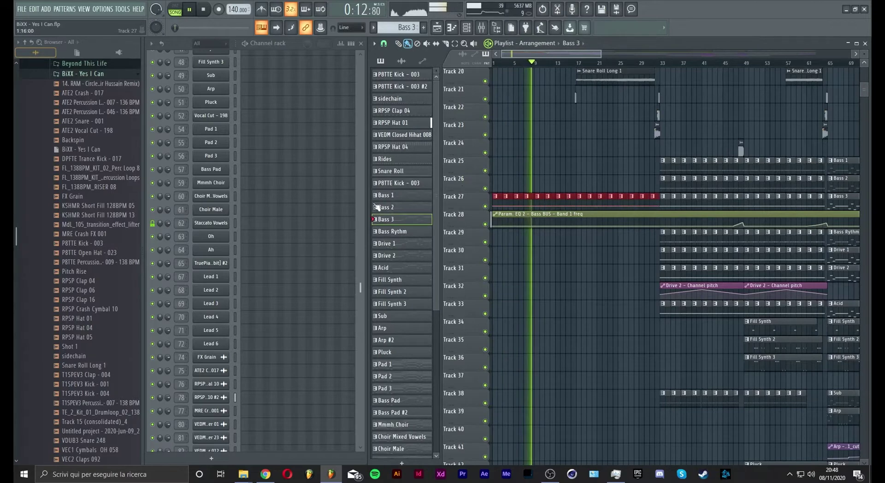
left_click(558, 181)
right_click(557, 183)
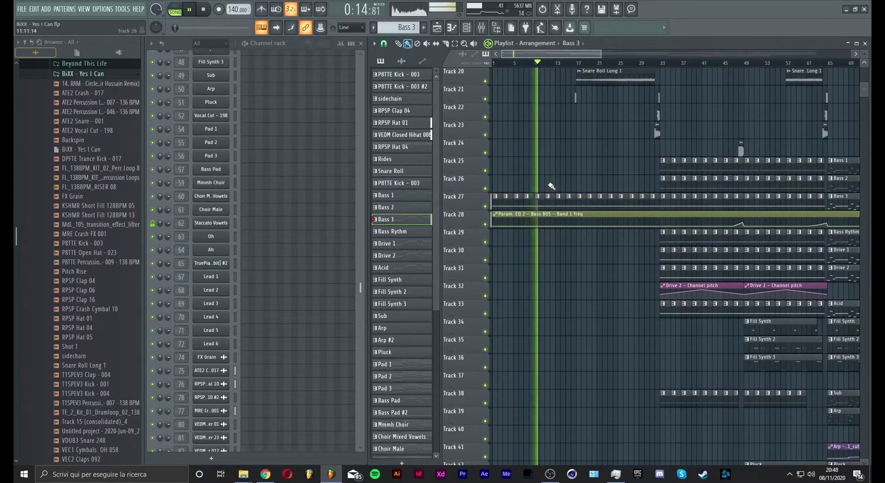
Step: Add points at bars 32 and 33 to track 28's Bass BUS EQ automation, ramping the intro up before a drop at bar 33
mouse_move(507, 226)
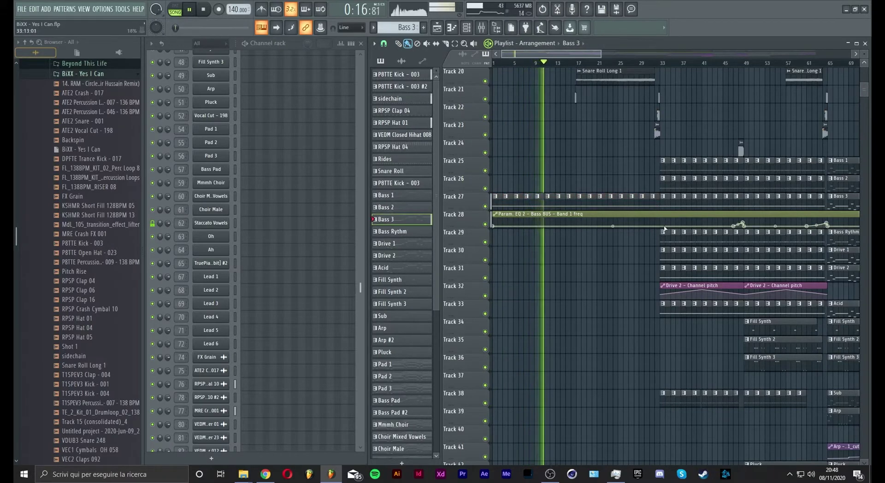
right_click(662, 227)
left_click(681, 344)
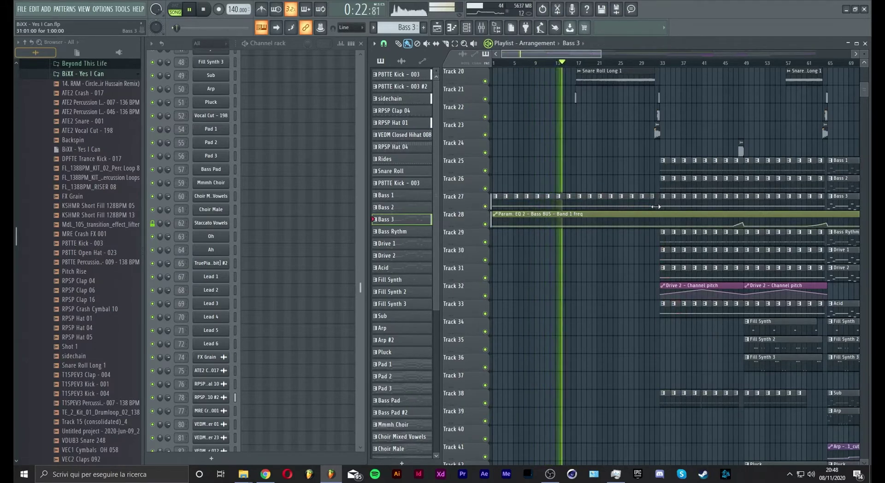
right_click(654, 223)
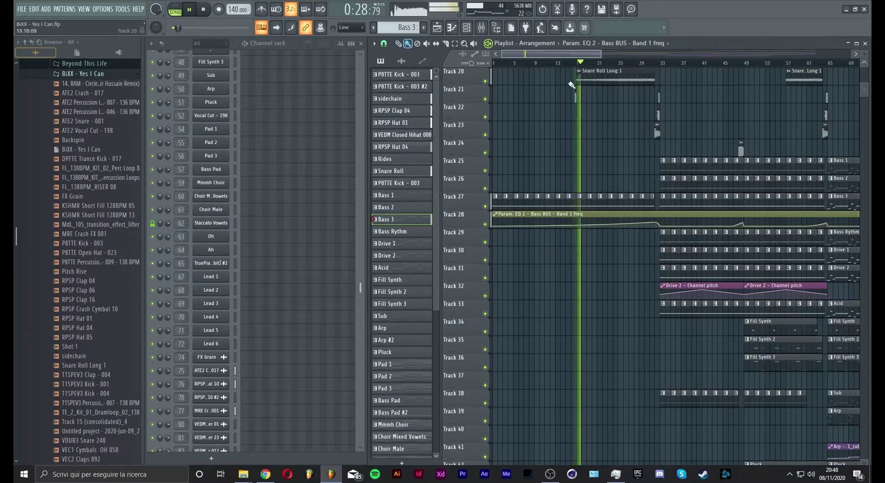
Step: Add a bar 17 point to the Bass BUS EQ automation, shape it to fall from bar 1 to bar 17, and replay the intro
scroll(579, 227, "up", 5)
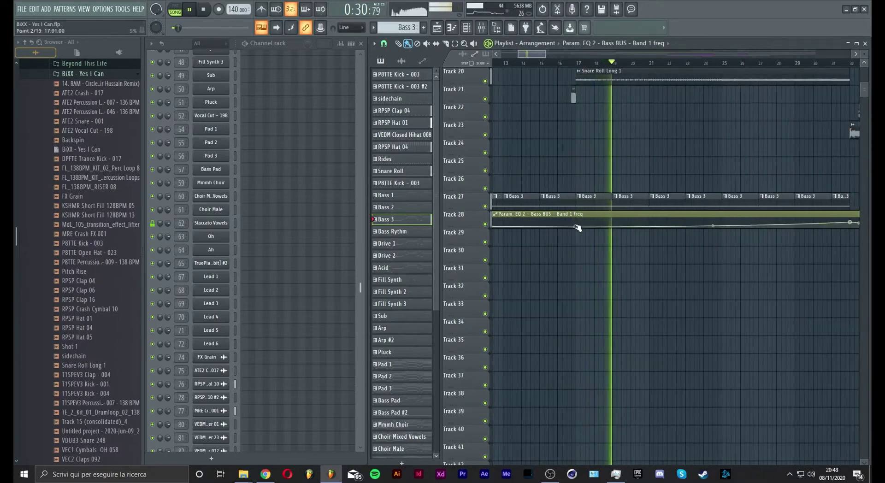
right_click(577, 228)
left_click(594, 281)
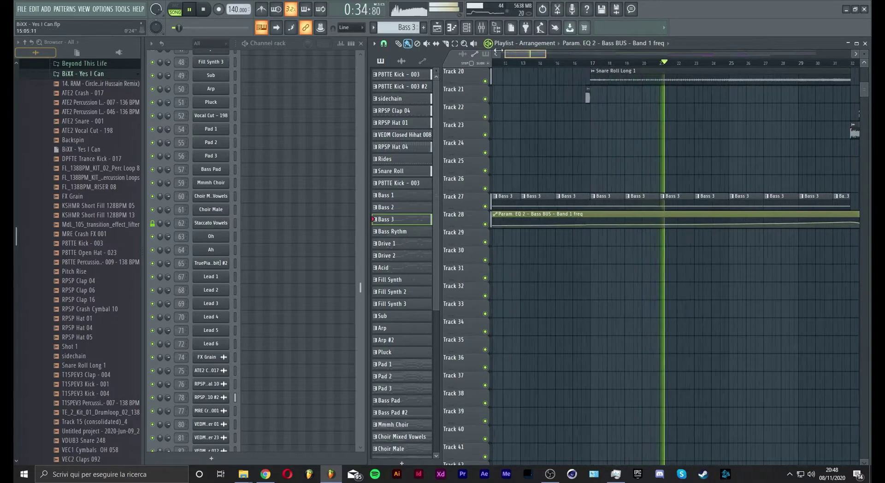
scroll(548, 63, "down", 2)
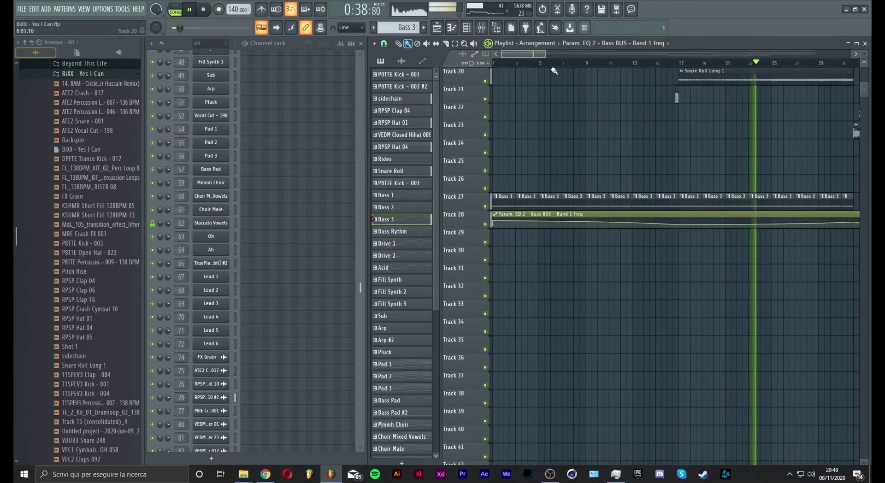
left_click(497, 63)
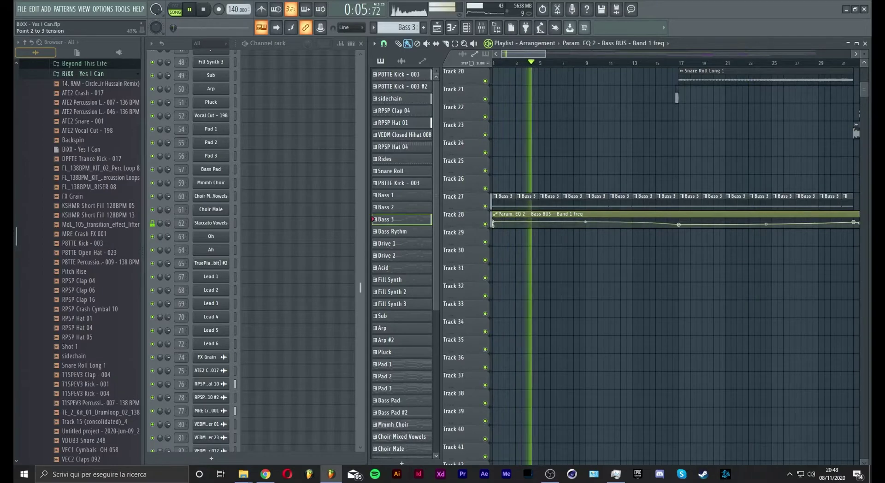
Step: Fill track 29 with repeated Bass Rythm clips from bar 17 to bar 32, trimming the last clip to one bar
scroll(617, 69, "down", 5)
scroll(620, 70, "up", 3)
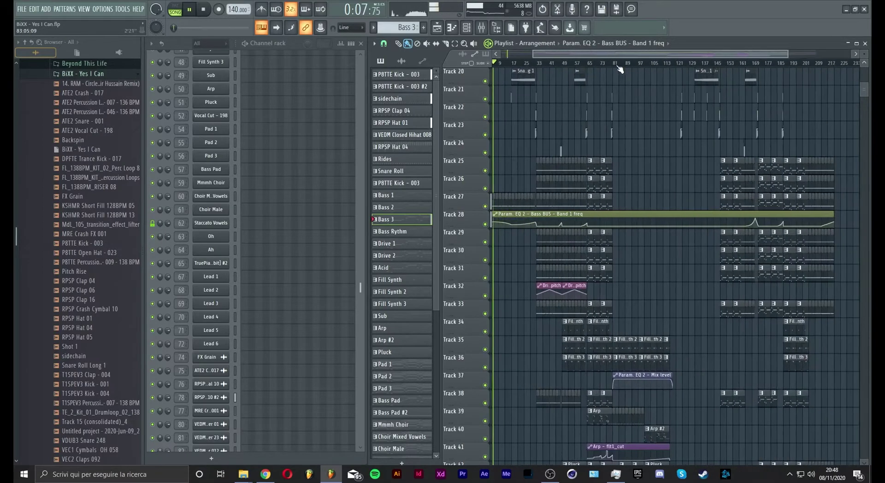
scroll(619, 170, "down", 1)
scroll(620, 171, "down", 1)
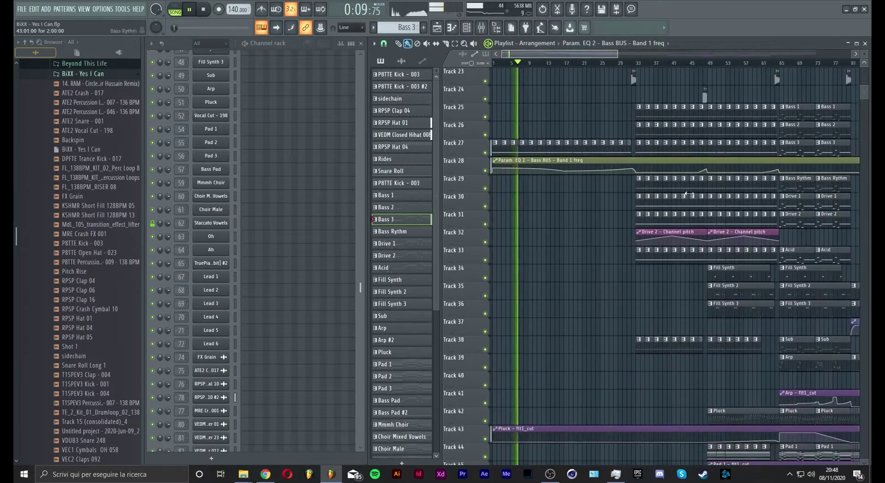
left_click(643, 184)
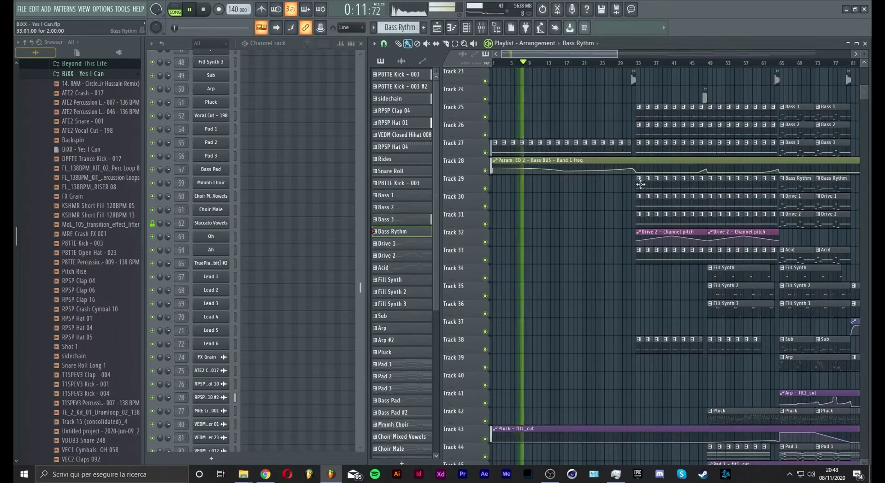
scroll(571, 63, "up", 2)
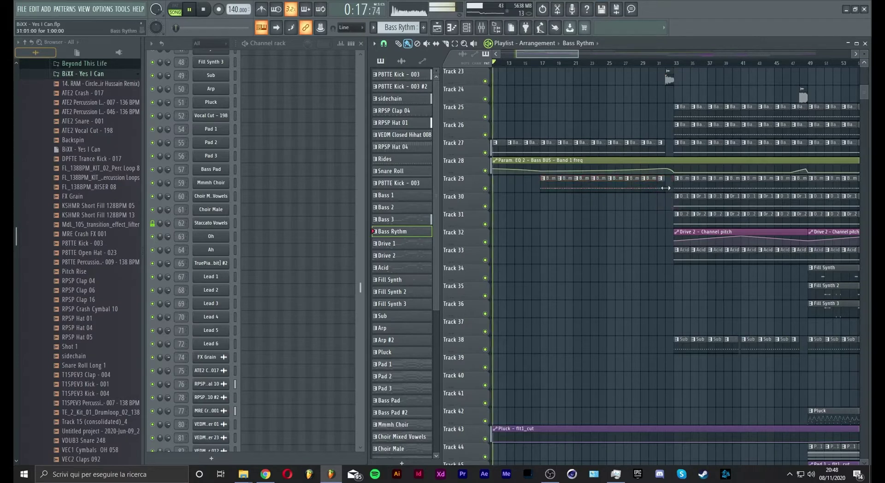
Step: Listen to the intro from bar 17 and fine-tune the Bass BUS EQ automation point at bar 17
left_click(540, 63)
left_click_drag(551, 56, 556, 56)
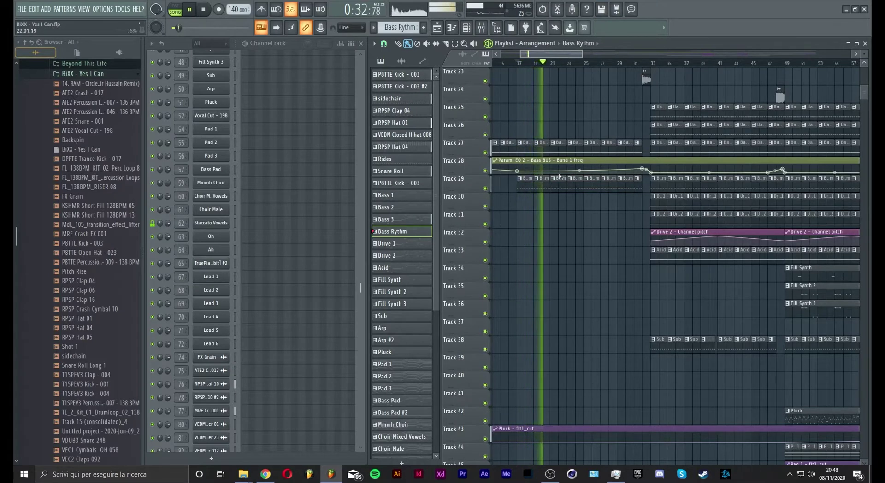
left_click(518, 170)
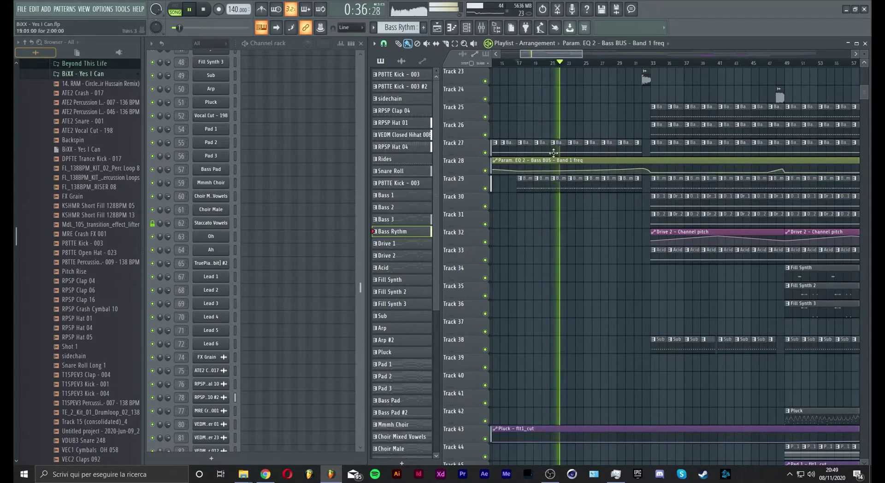
left_click(598, 64)
left_click(622, 64)
left_click(598, 64)
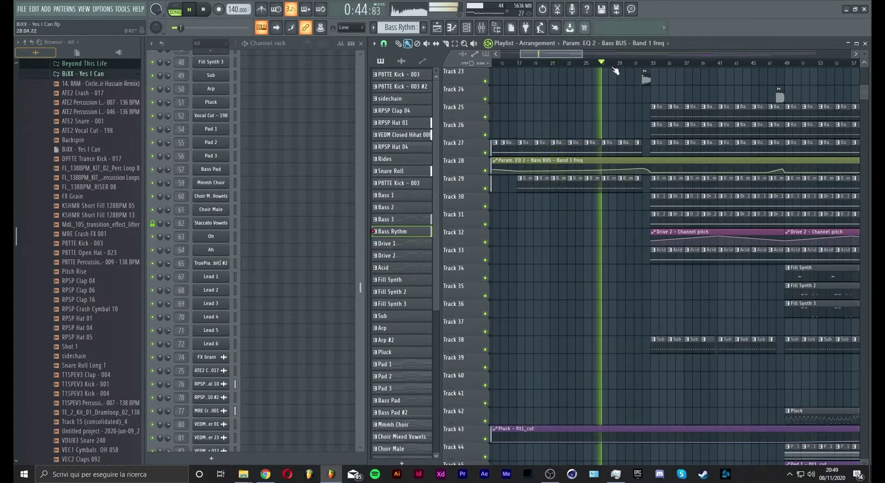
Step: Listen to tracks 27, 28 and 29 in isolation over the last bars of the intro
right_click(490, 172)
right_click(485, 188)
left_click(485, 171)
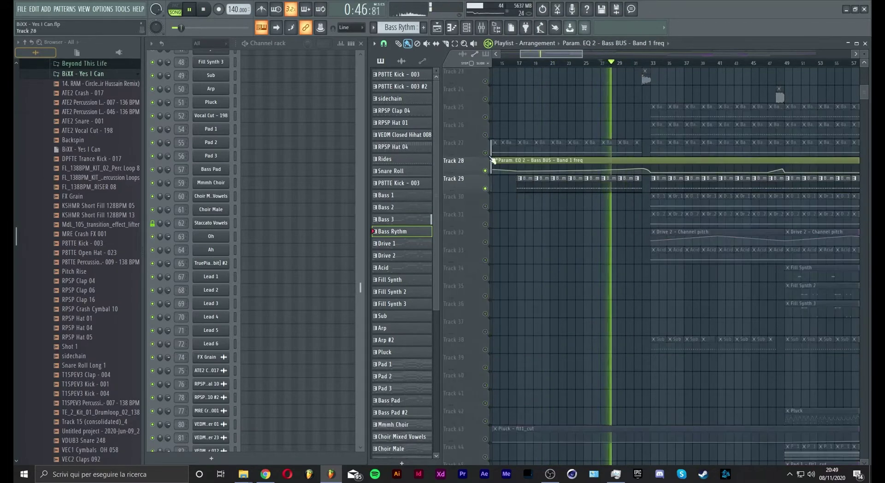
left_click(484, 153)
left_click(625, 65)
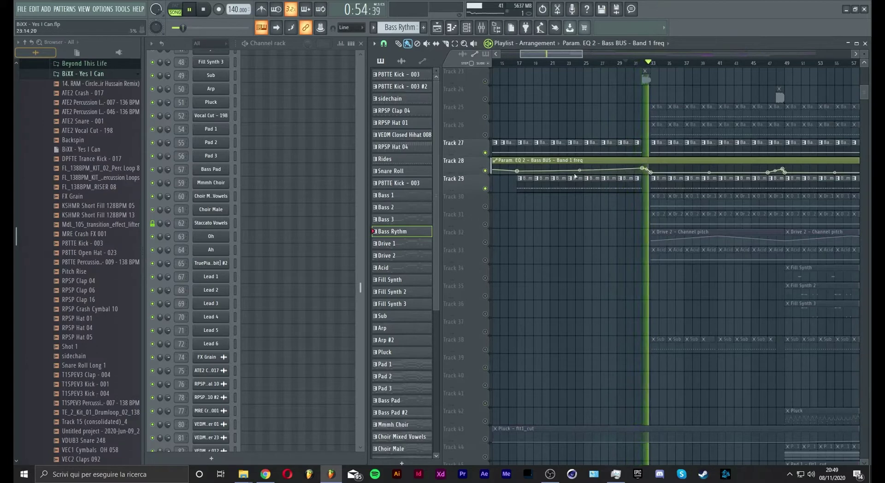
key("space")
Step: Audition Drive tracks 30 and 31 and Acid track 33 in solo from around bar 33
right_click(485, 206)
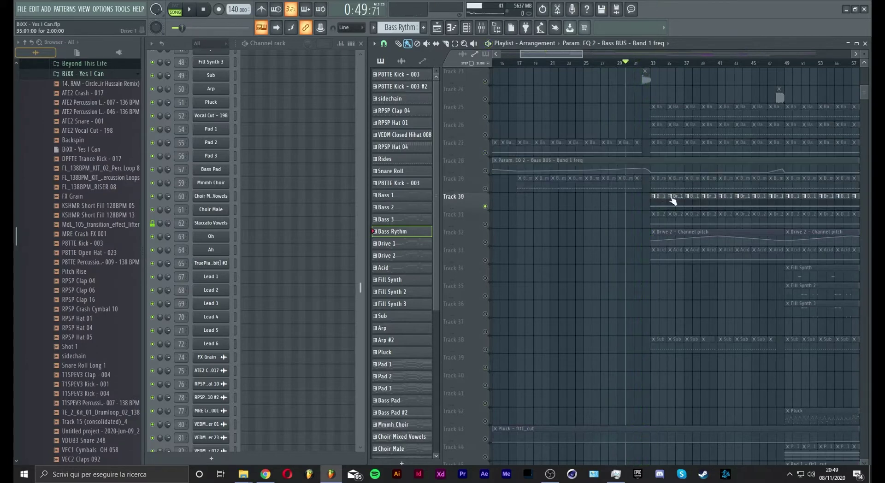
key("space")
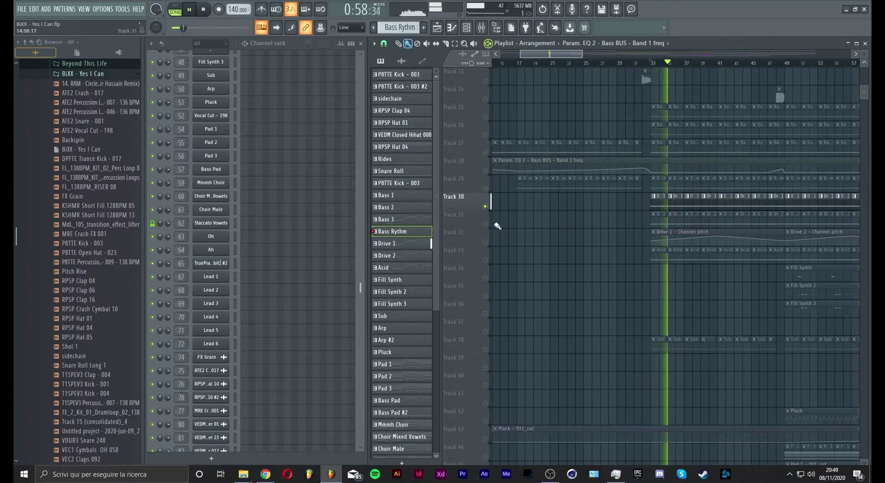
left_click(485, 225)
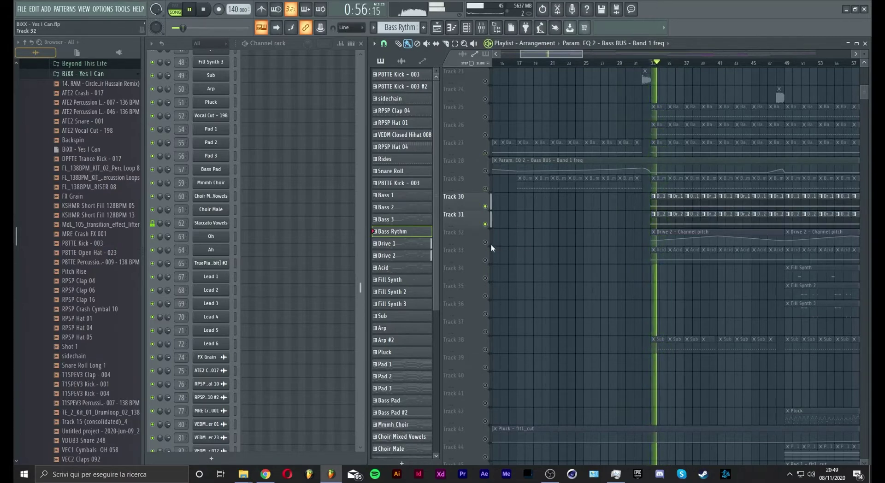
right_click(484, 242)
left_click(485, 260)
key("space")
right_click(485, 260)
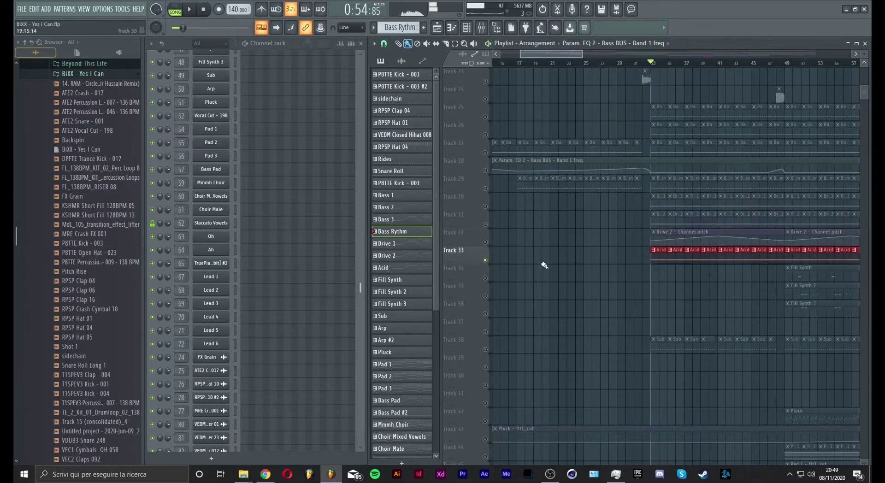
key("space")
Step: Fill the intro on track 33 with repeated Acid clips from bar 1 to bar 31, unsolo the track and replay from bar 1
left_click(655, 252)
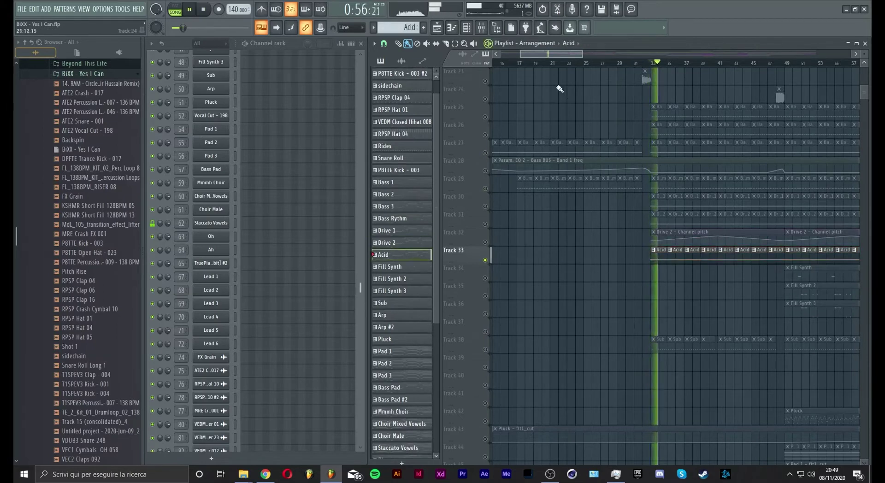
left_click_drag(522, 54, 501, 53)
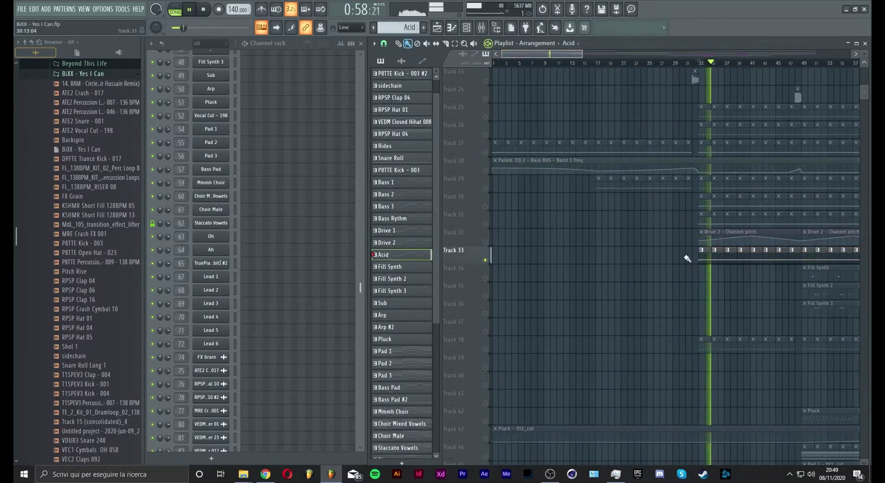
left_click_drag(685, 256, 492, 258)
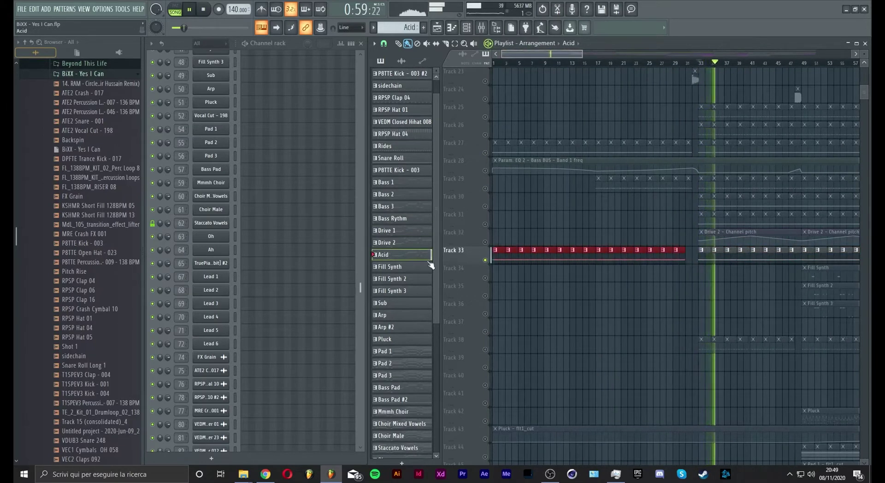
right_click(485, 259)
left_click(493, 62)
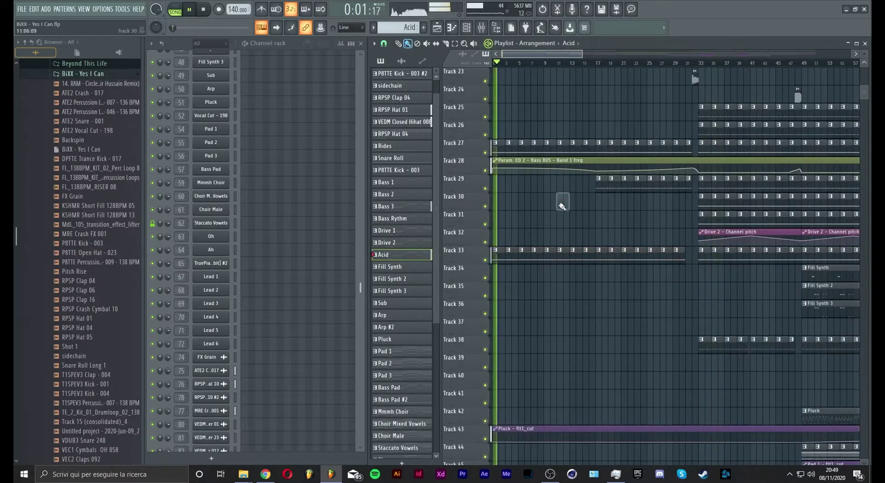
Step: Insert an empty track at position 34, directly below the Acid track
scroll(563, 204, "down", 3)
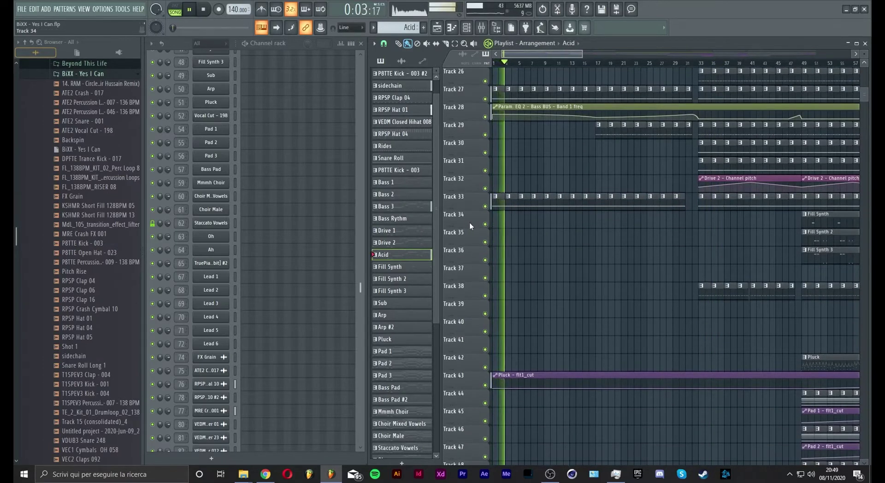
right_click(470, 226)
left_click(498, 375)
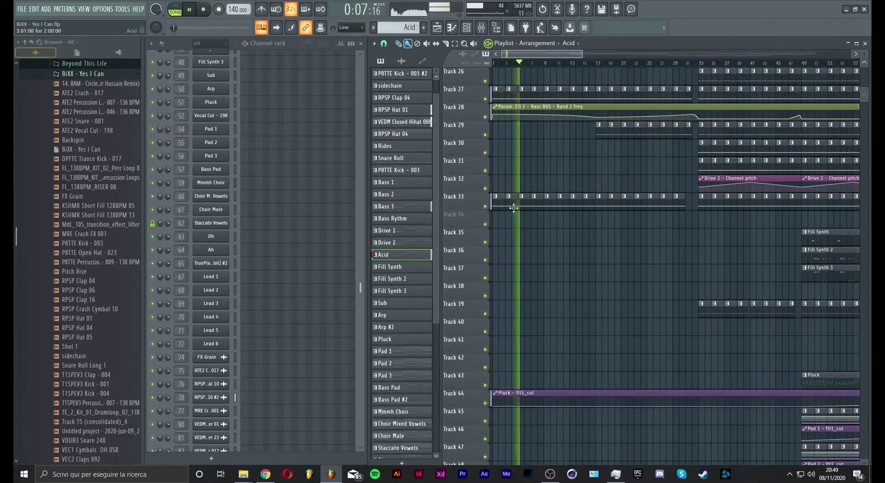
Step: Copy the Acid mixer track's Fruity parametric EQ 2 with its settings into effect slot 4
scroll(316, 246, "up", 3)
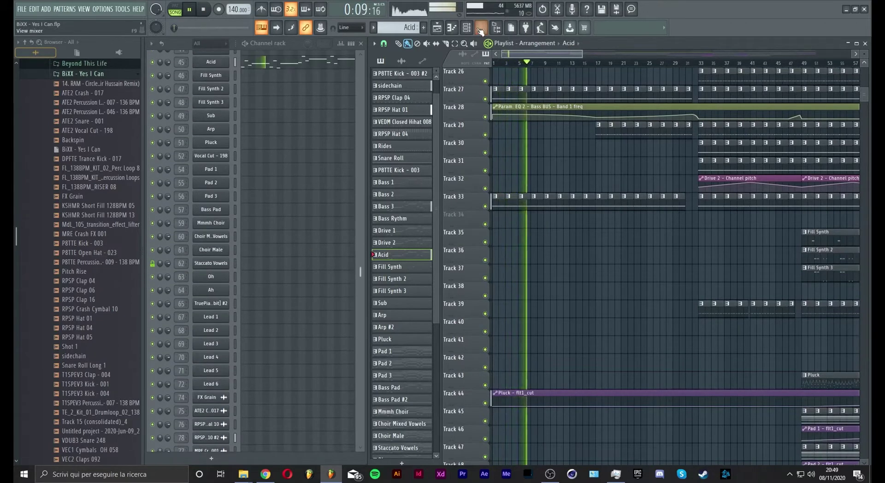
left_click(480, 28)
left_click(769, 223)
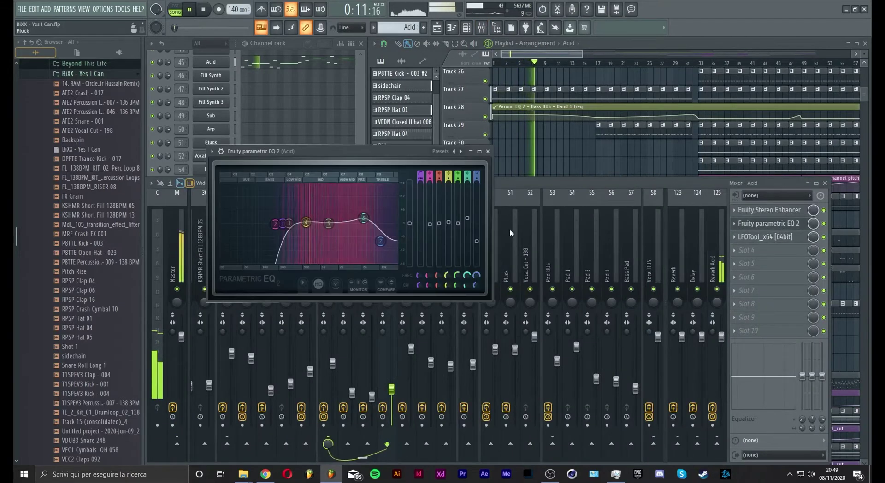
left_click(734, 223)
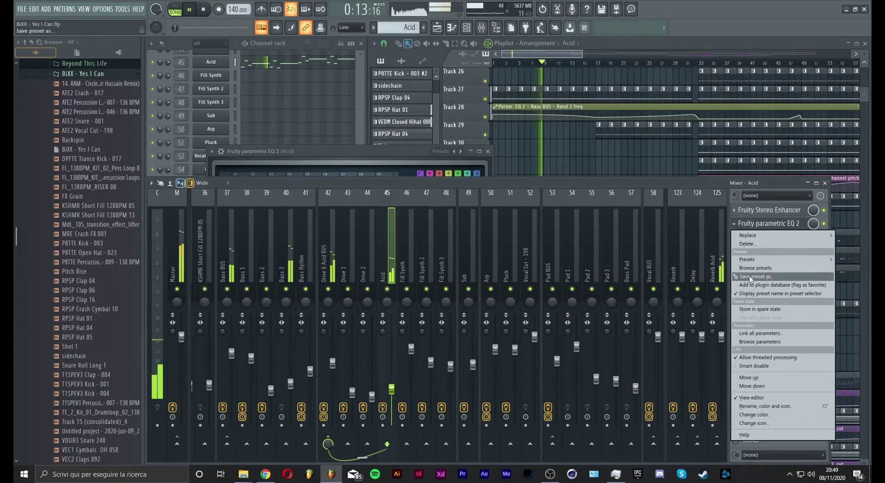
left_click_drag(750, 278, 747, 255)
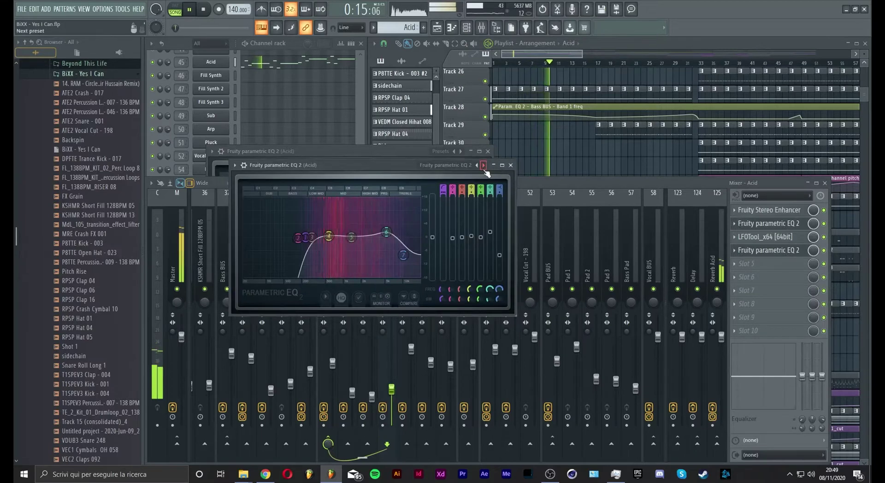
Step: Load the 20Hz + 18kHz cut preset in the slot 4 EQ and move its low cut up into the high frequencies
left_click(482, 165)
left_click(500, 195)
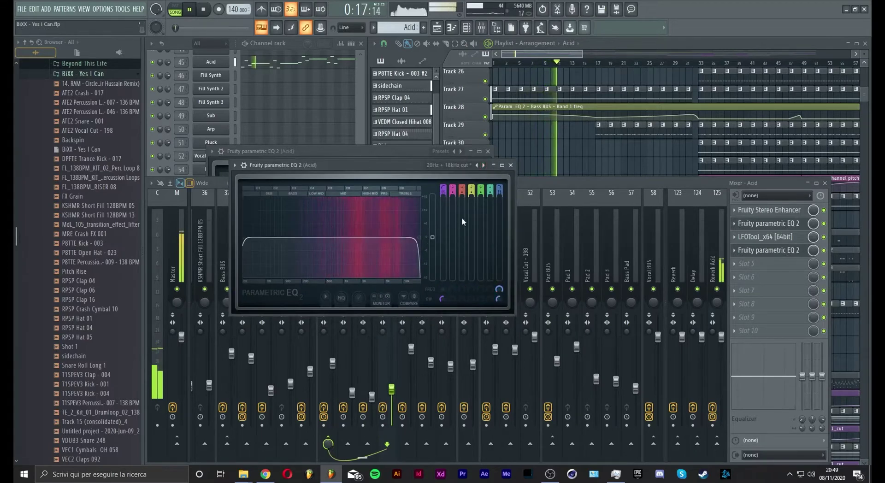
left_click_drag(244, 237, 295, 237)
mouse_move(416, 237)
left_mouse_down()
mouse_move(318, 238)
mouse_move(419, 238)
left_mouse_up()
left_click_drag(297, 238, 398, 237)
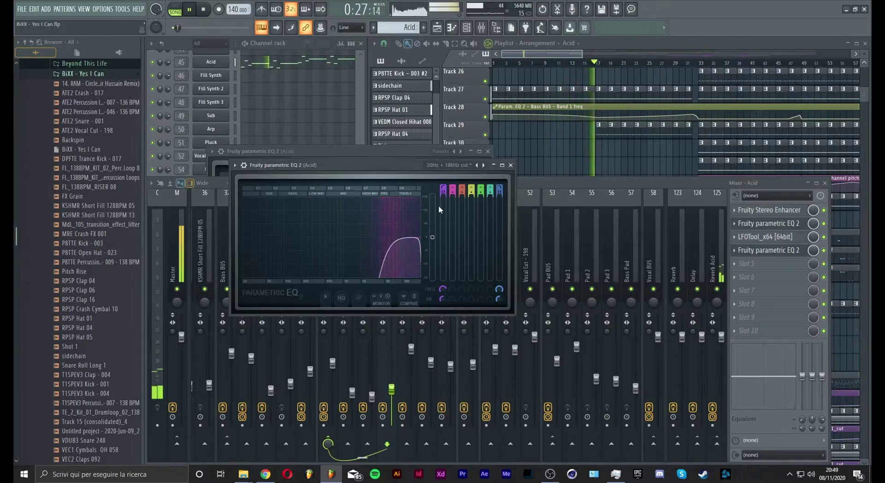
left_click_drag(389, 237, 369, 237)
Step: Replay the song from bar 1 and reopen the Acid mixer track's slot 4 EQ
left_click_drag(525, 63, 492, 63)
right_click(484, 206)
left_click(353, 181)
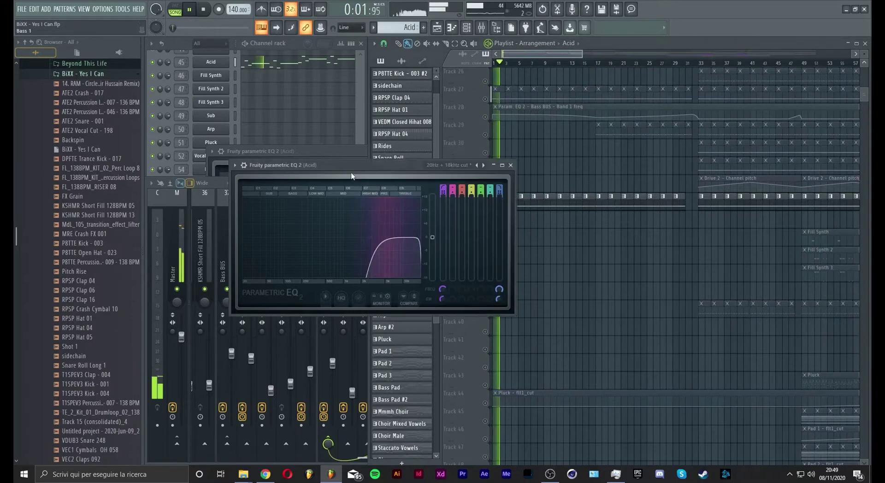
key("F9")
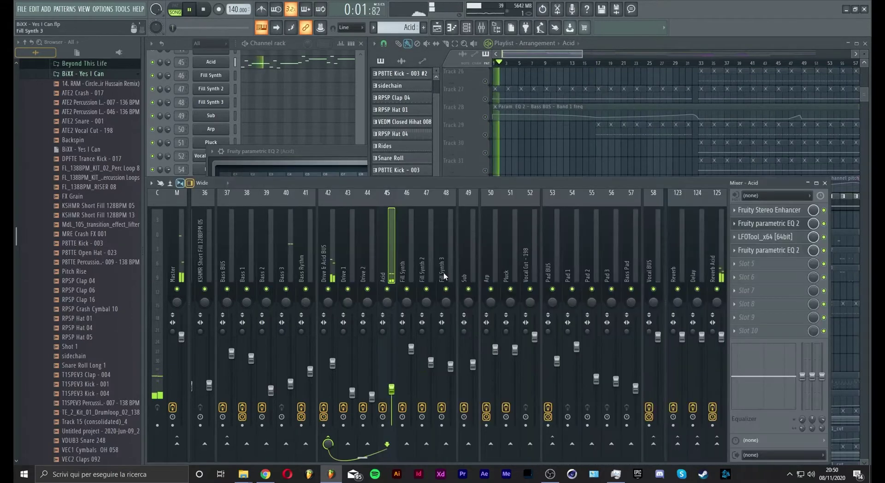
left_click(771, 250)
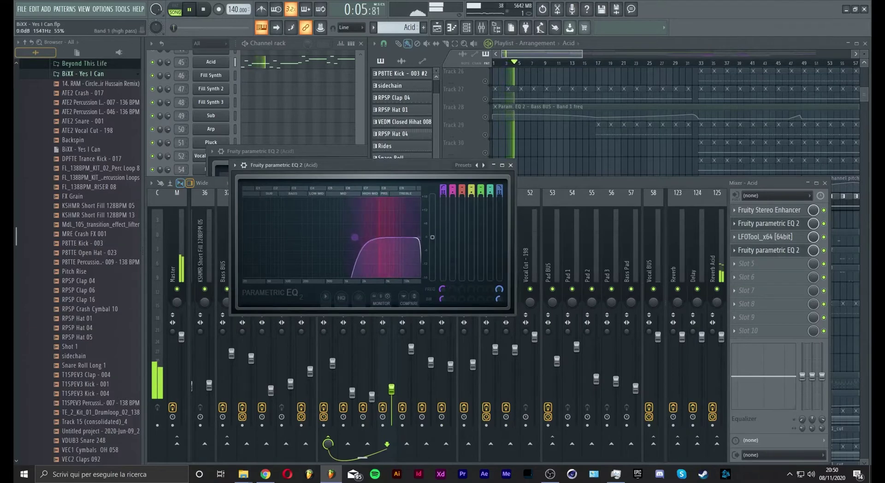
Step: Audition the slot 4 EQ, sweeping the low cut to 49 Hz and up to 3883 Hz, the high cut to 812 Hz and back to 20000 Hz
left_click_drag(331, 236, 265, 236)
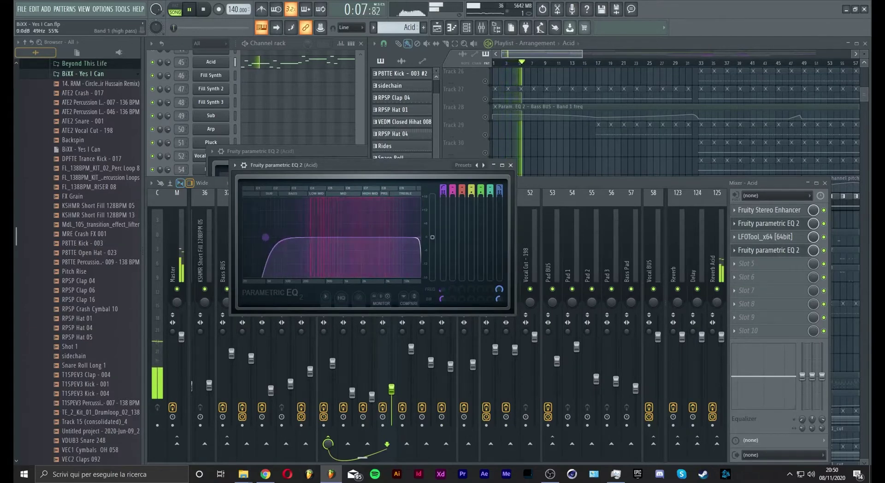
left_click_drag(419, 237, 349, 236)
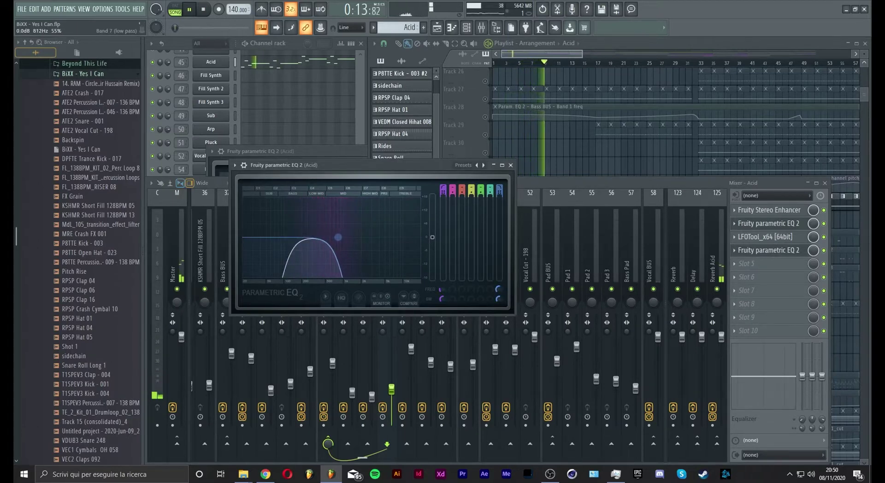
left_click_drag(343, 237, 420, 237)
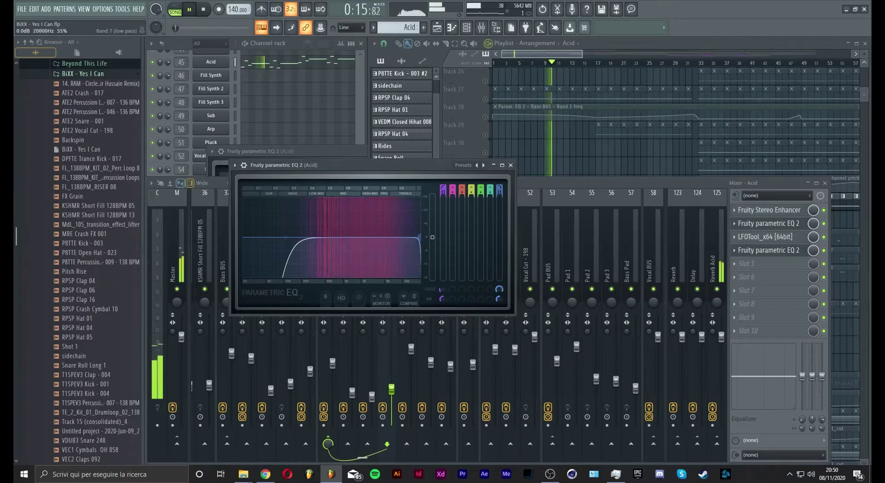
left_click_drag(286, 237, 374, 237)
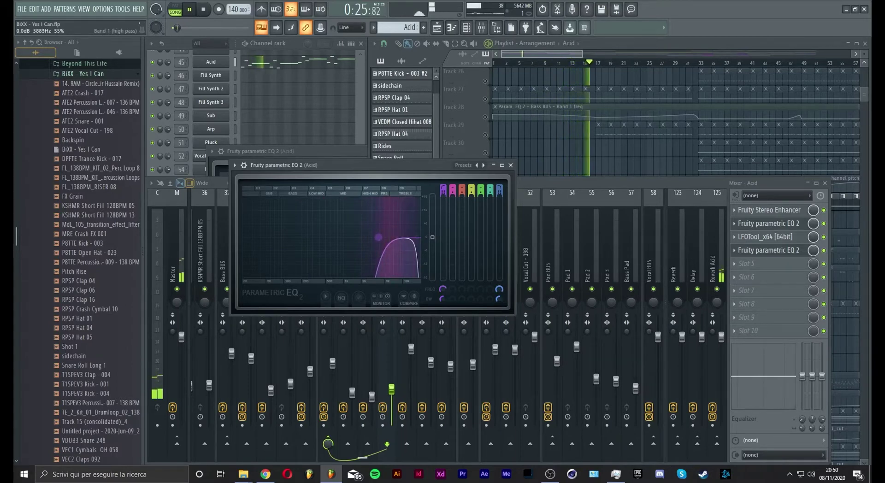
Step: Try band-pass filters on bands 4 and 5 of the Acid EQ, sweeping them through the mid and high frequencies
left_click_drag(470, 187, 470, 177)
scroll(470, 189, "down", 2)
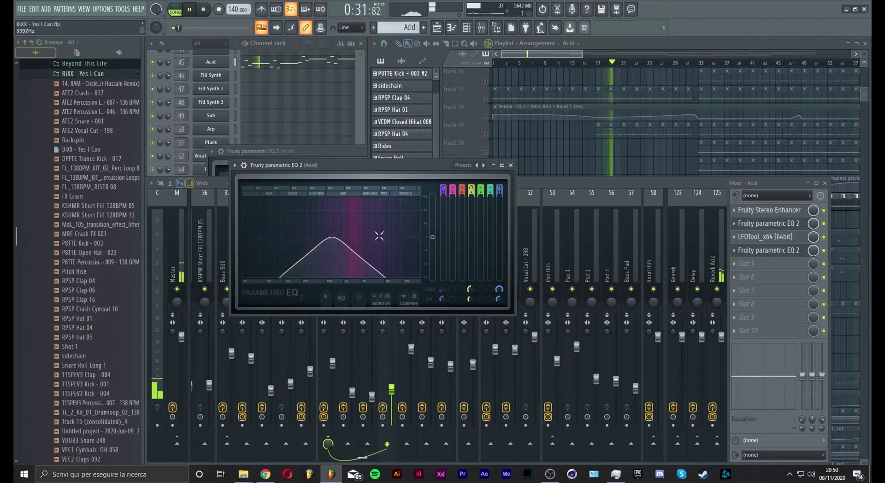
left_click_drag(473, 194, 473, 188)
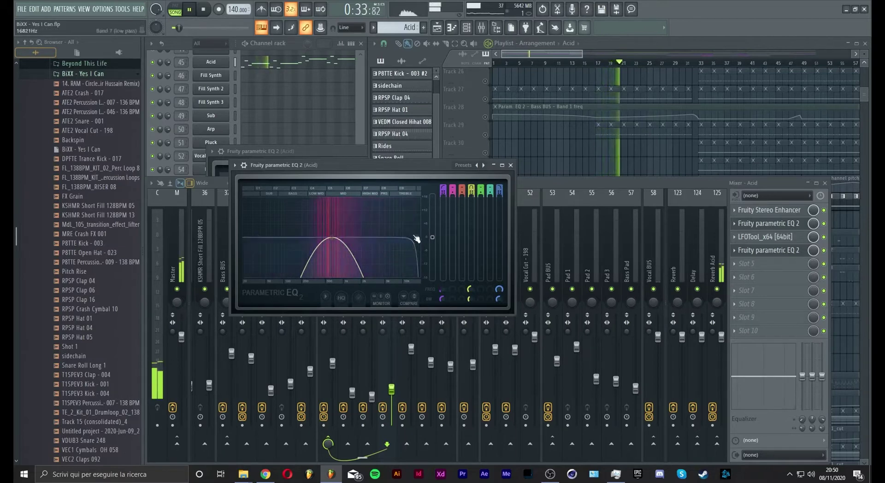
left_click_drag(470, 289, 471, 272)
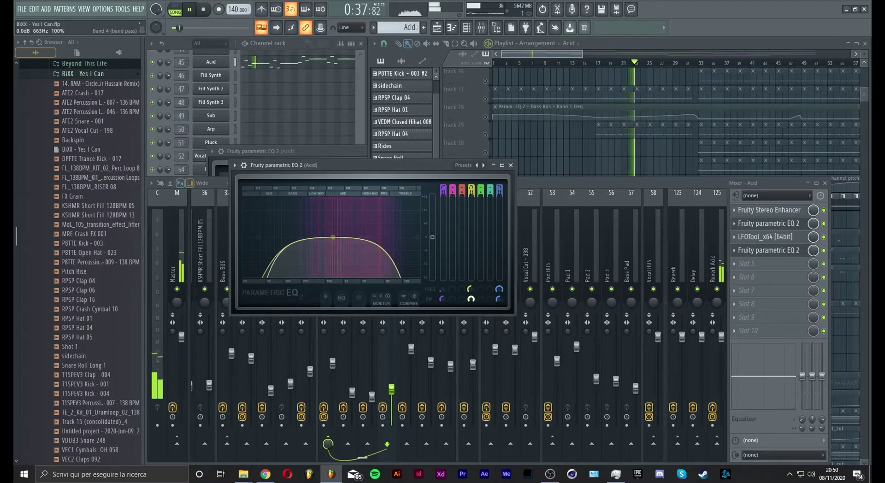
left_click_drag(334, 237, 367, 237)
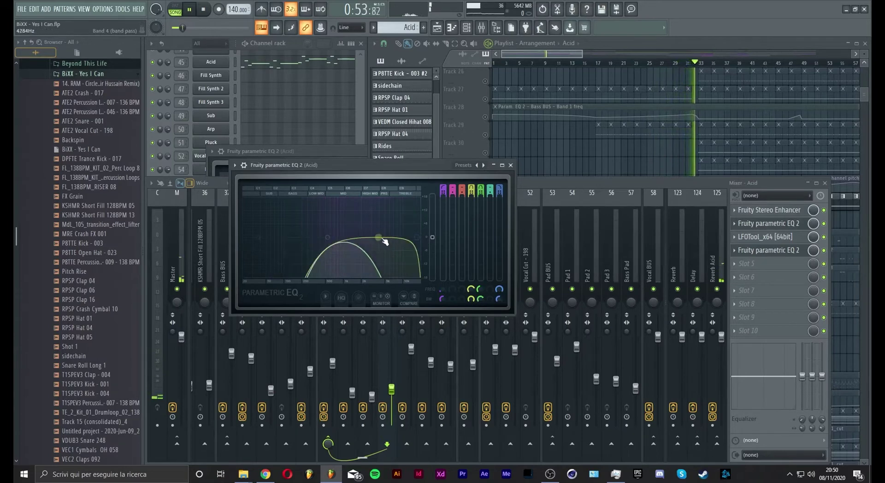
left_click_drag(336, 241, 387, 237)
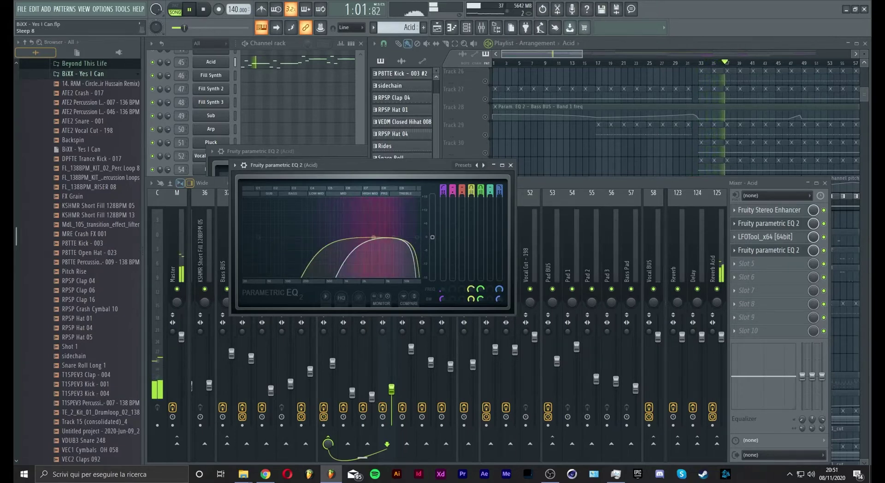
left_click_drag(373, 238, 346, 236)
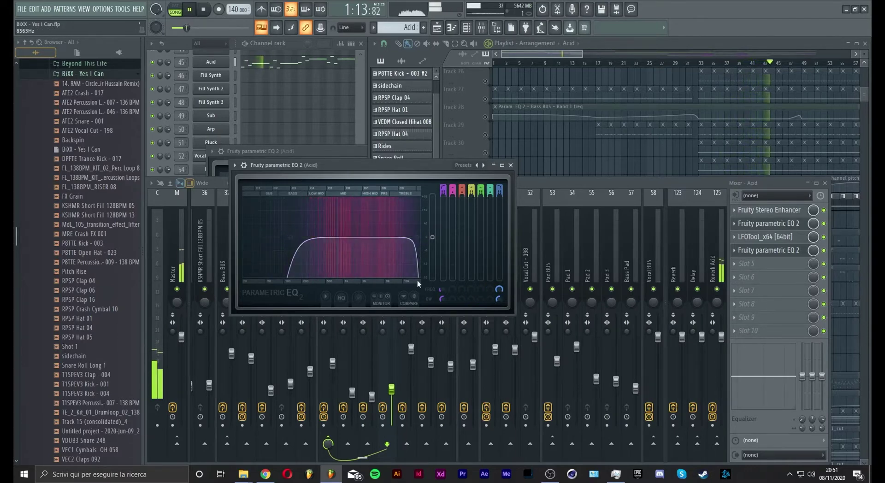
Step: Create an automation clip for the Acid EQ's band 1 frequency on track 34 and insert an empty track at position 35
right_click(443, 289)
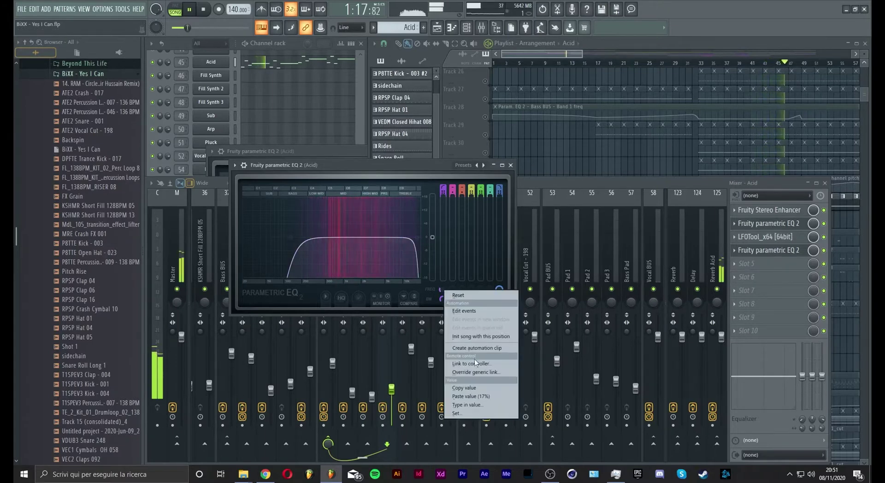
left_click(473, 348)
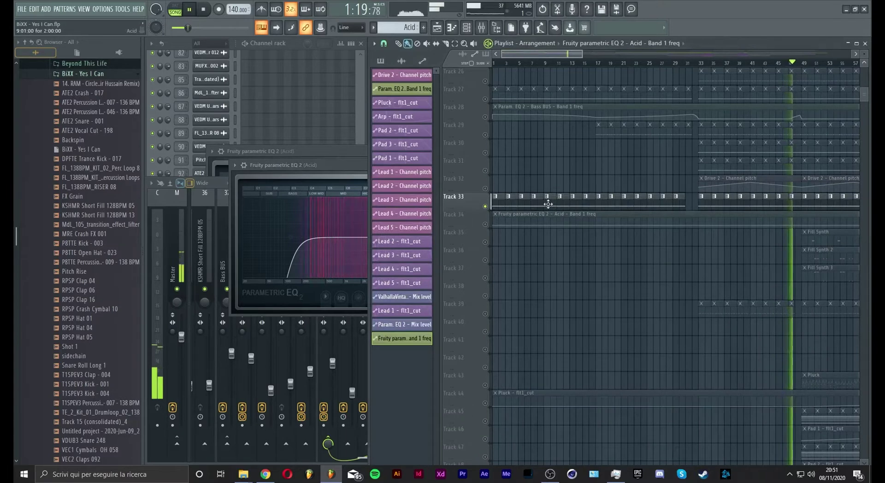
right_click(470, 229)
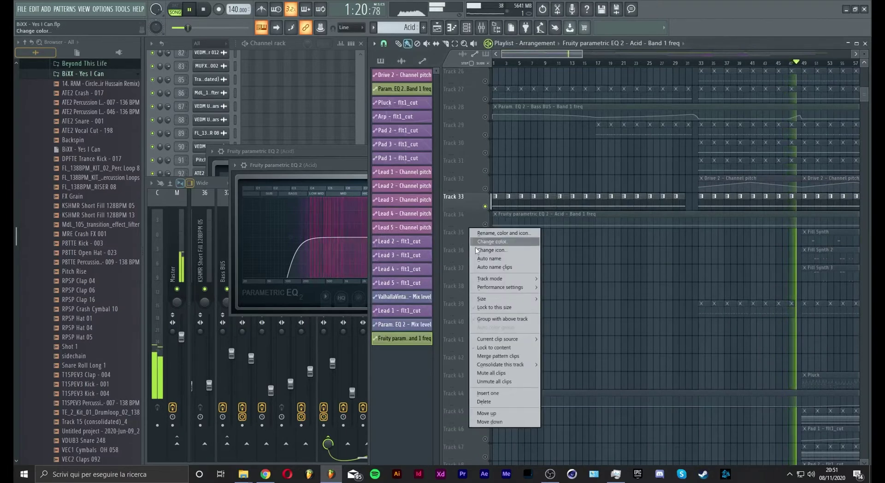
left_click(500, 394)
Step: Create an automation clip for the Acid EQ's band 7 frequency on track 35
left_click_drag(347, 166, 315, 177)
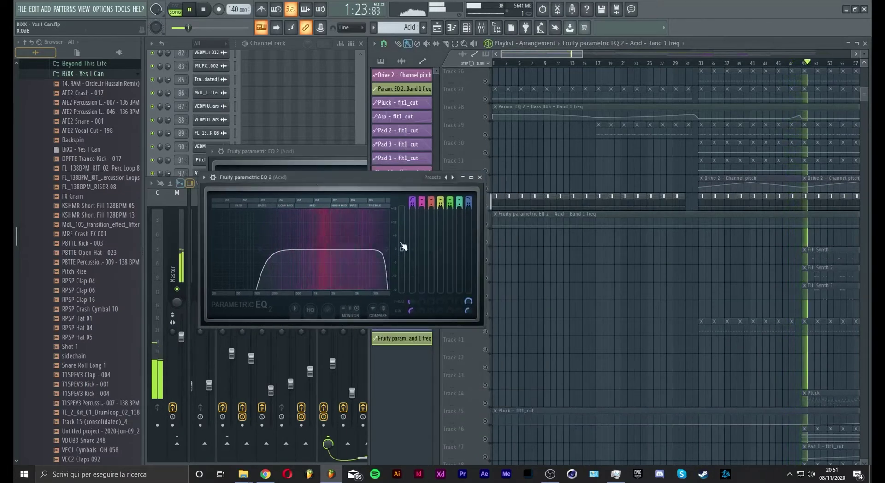
right_click(467, 302)
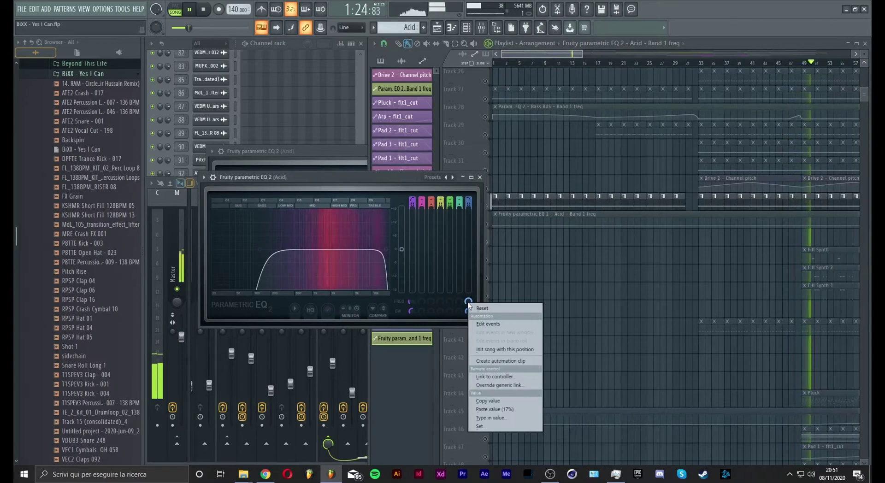
left_click(495, 360)
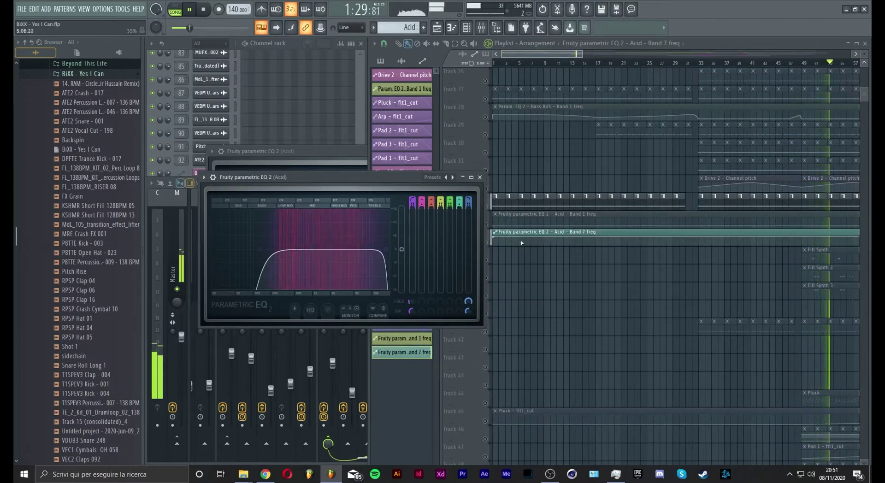
Step: Shape the band 1 frequency automation from bar 1, raised at the start, with the 27% value pasted at bars 25 and 33 and a peak at bar 32
left_click(497, 62)
left_click(492, 224)
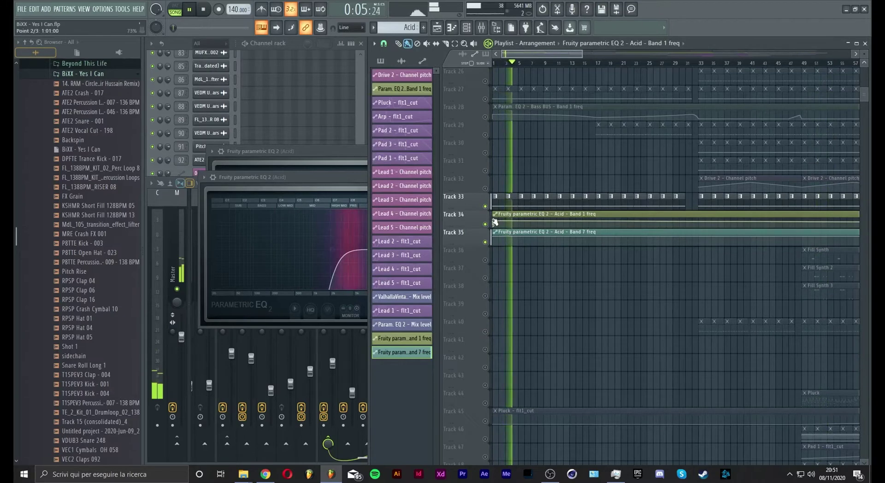
left_click(646, 224)
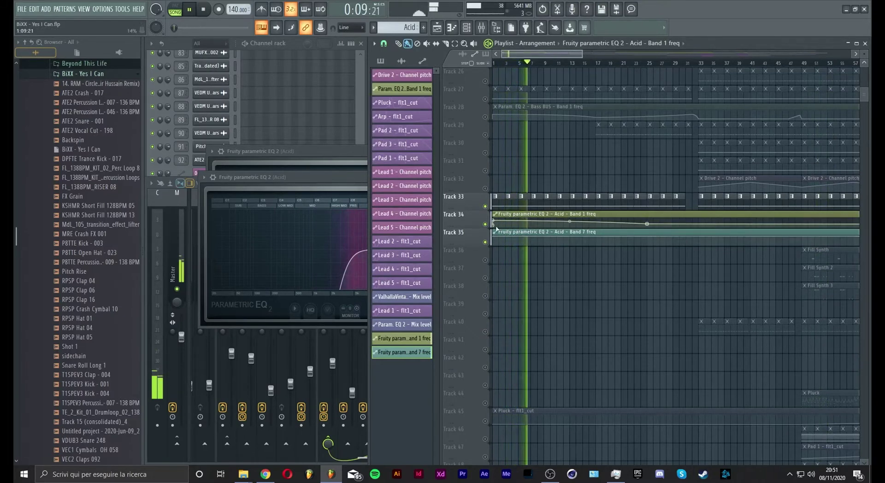
right_click(496, 228)
left_click(518, 370)
right_click(651, 232)
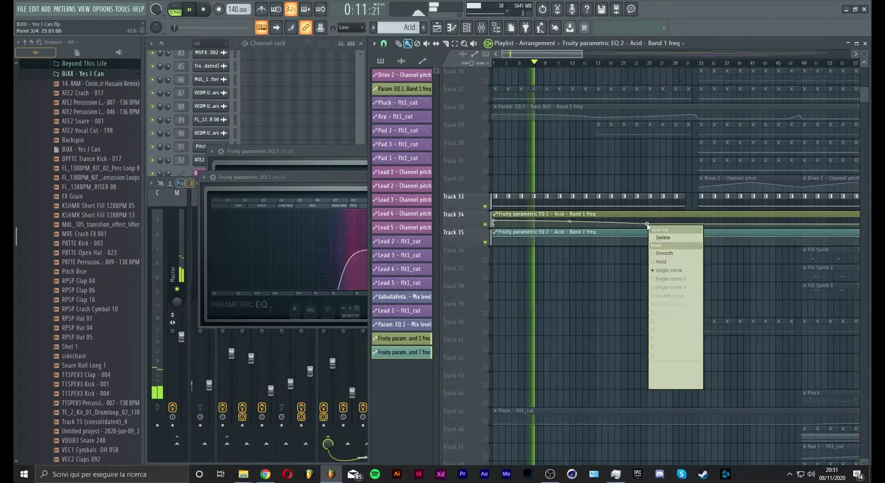
left_click(673, 376)
right_click(699, 231)
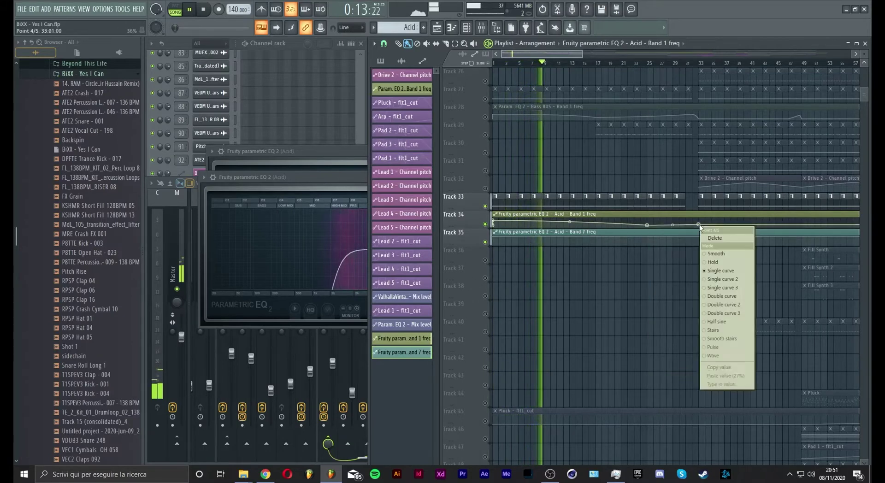
left_click(718, 376)
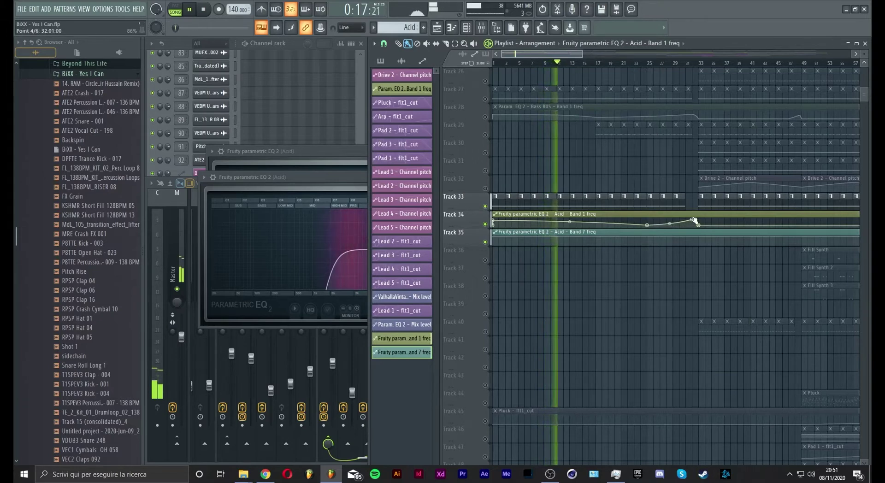
Step: Shape the band 7 frequency automation on track 35 to fall from bar 17 to bar 25 and rise again by bar 33, replaying from around bar 25
left_click(651, 63)
left_click(648, 63)
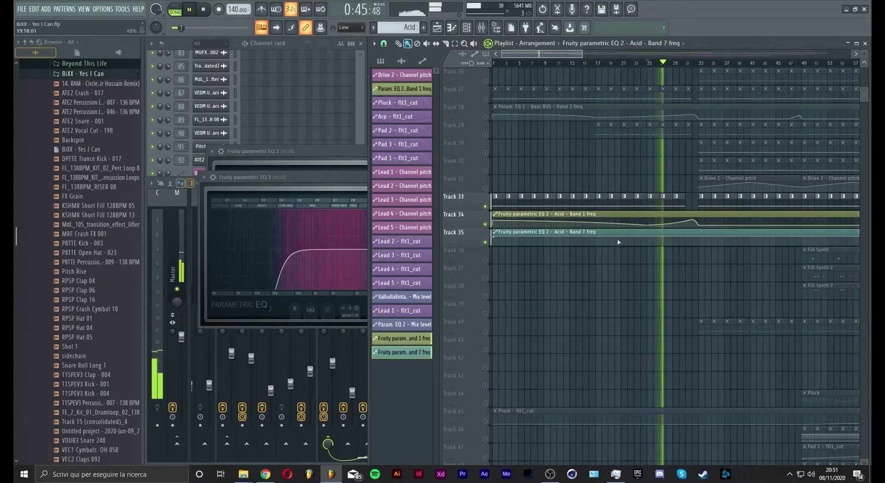
right_click(646, 236)
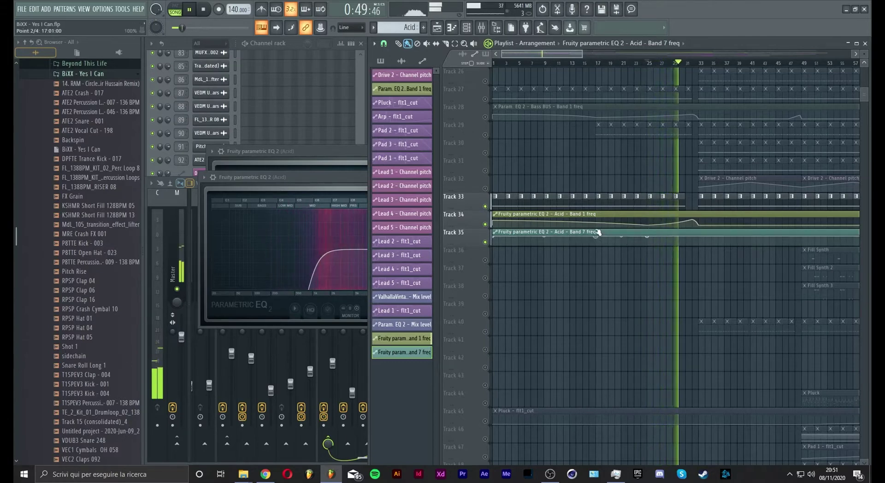
left_click_drag(648, 237, 698, 228)
right_click(698, 240)
left_click(634, 62)
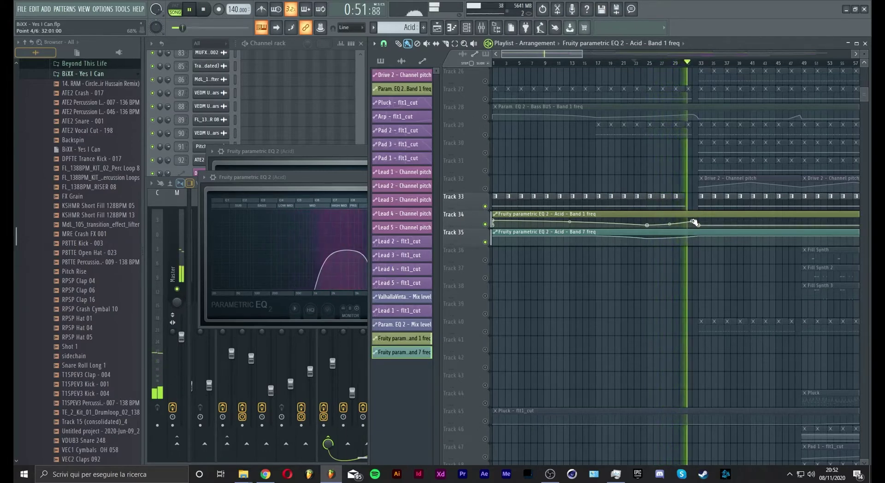
Step: Add an Acid clip at bar 31 on track 33 and repeat Acid clips from bar 81 up to bar 97
left_click(688, 196)
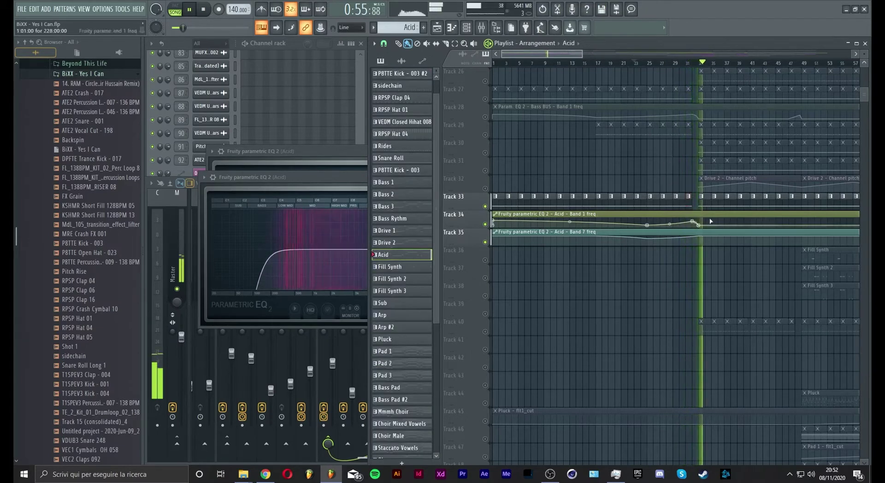
scroll(700, 69, "down", 3)
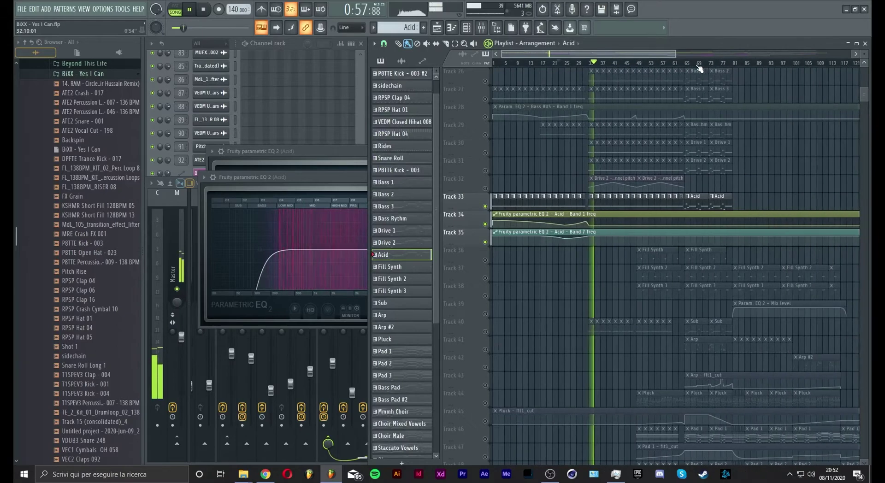
scroll(810, 68, "up", 3)
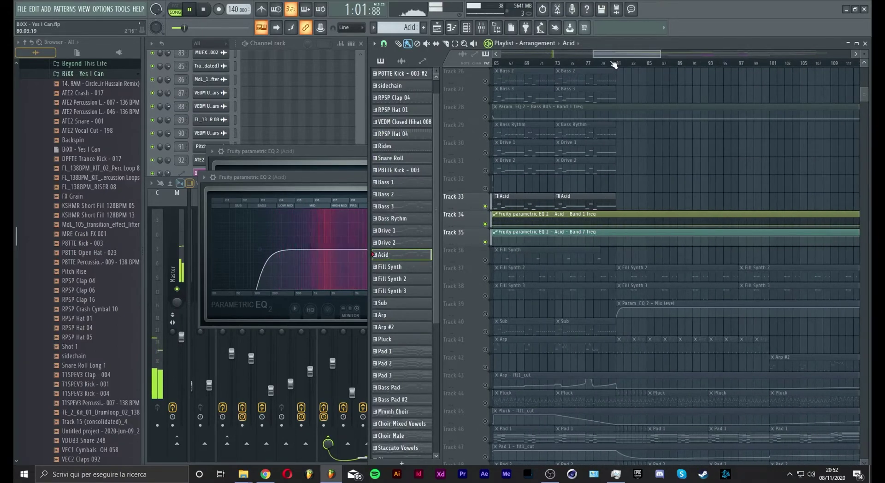
scroll(609, 54, "down", 2)
scroll(615, 64, "down", 2)
scroll(609, 52, "up", 3)
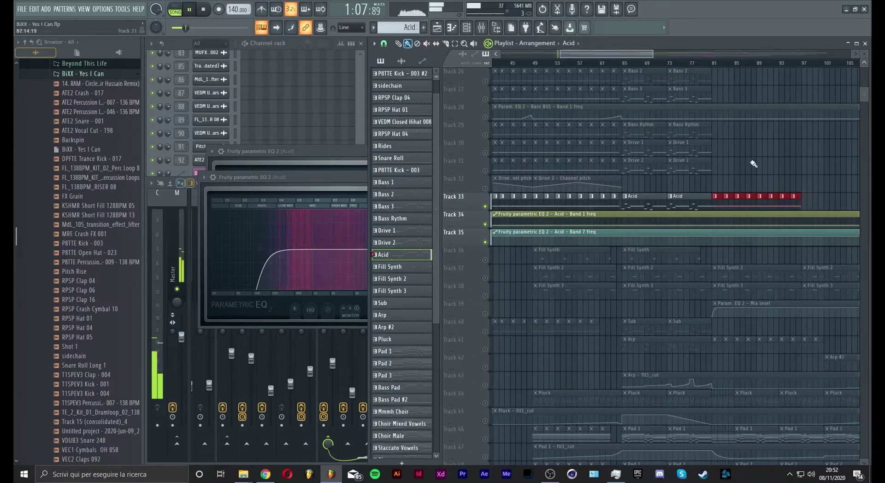
scroll(654, 74, "down", 4)
scroll(653, 72, "down", 3)
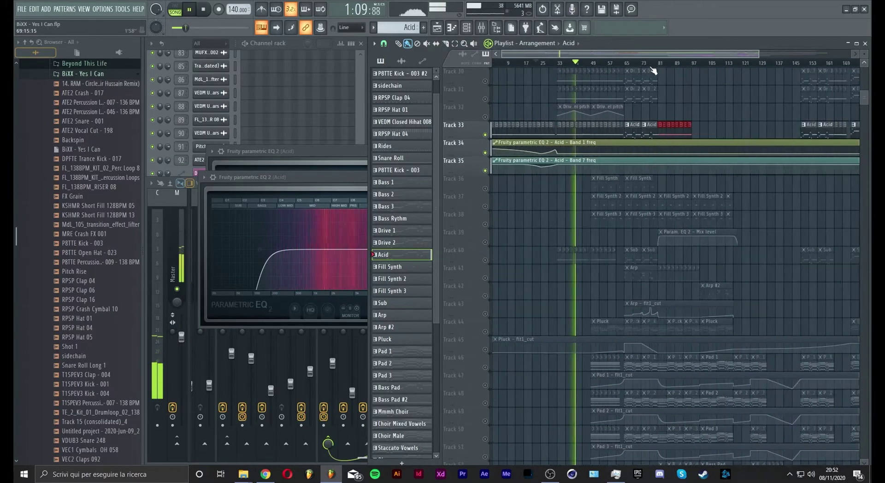
Step: Copy the bar 33 value of the Acid band 1 frequency automation to a new point at bar 81
right_click(558, 154)
left_click(589, 296)
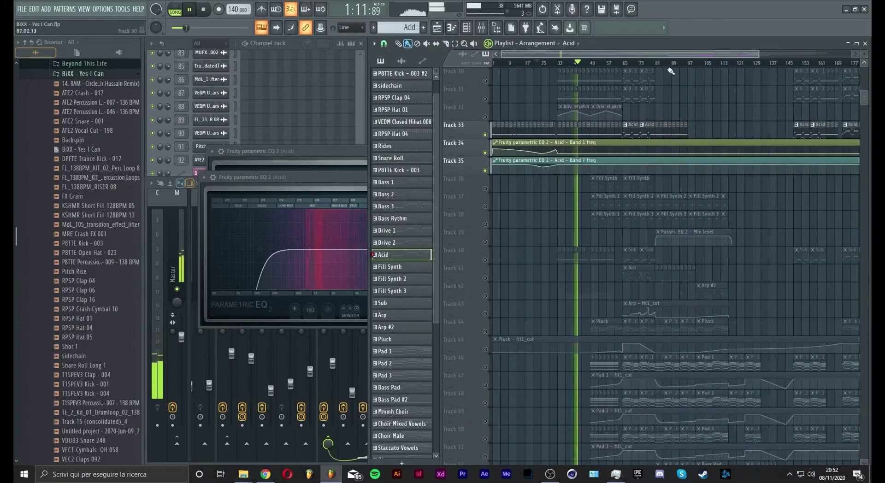
scroll(621, 267, "up", 5)
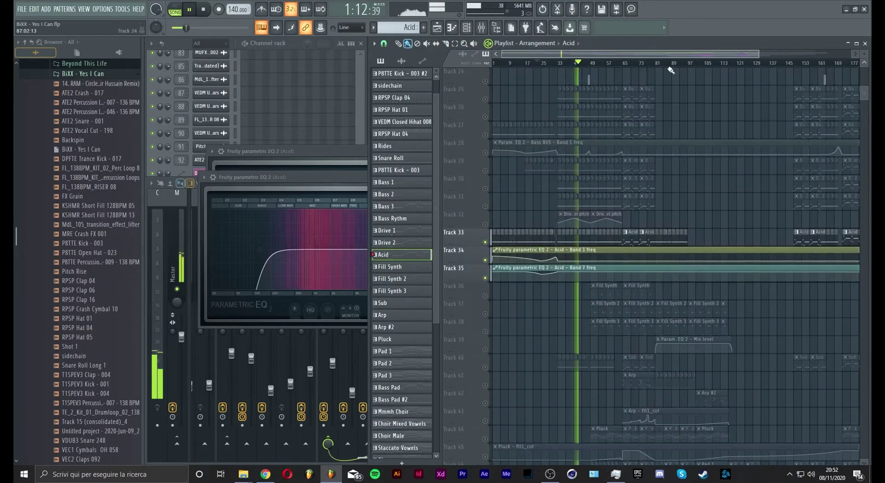
right_click(621, 260)
left_click(648, 412)
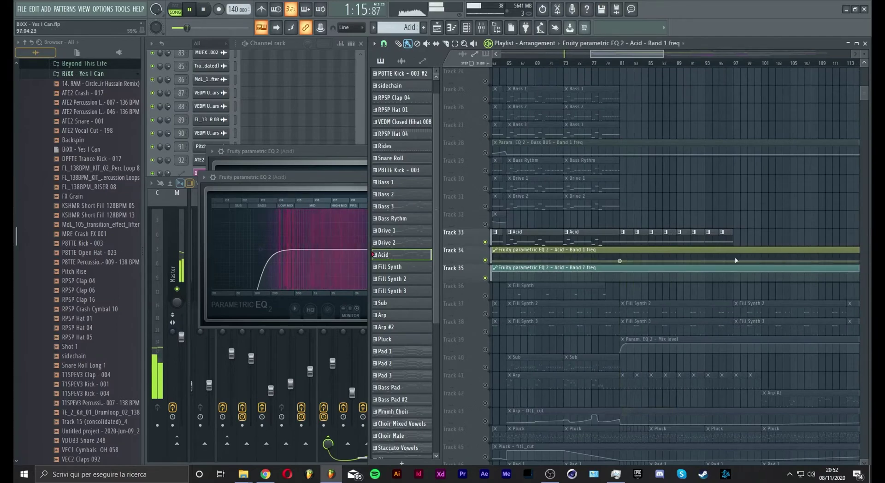
Step: Shape the Acid EQ's band 1 frequency automation to rise and band 7 to fall from bar 81 to bar 97, replaying that section
scroll(693, 69, "down", 4)
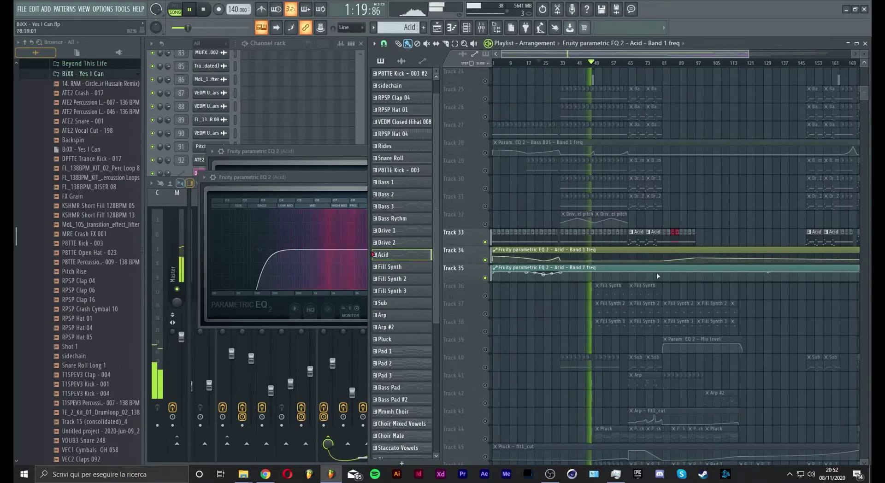
scroll(704, 72, "up", 4)
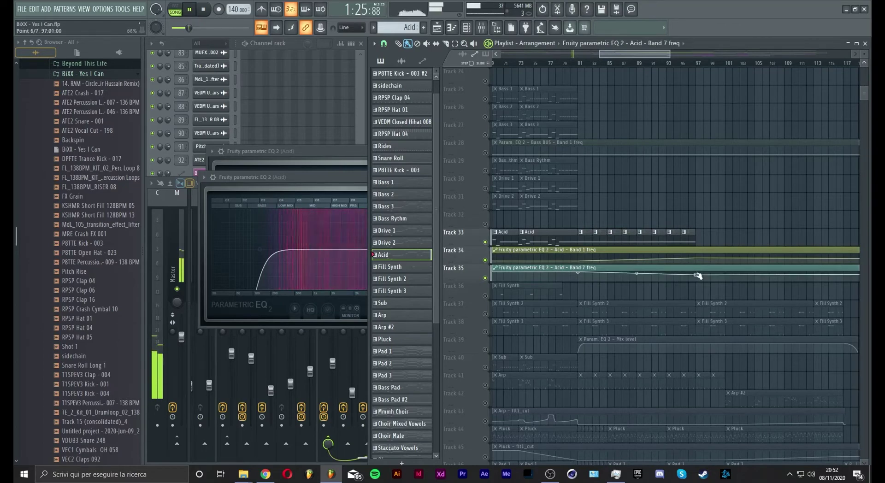
left_click(662, 63)
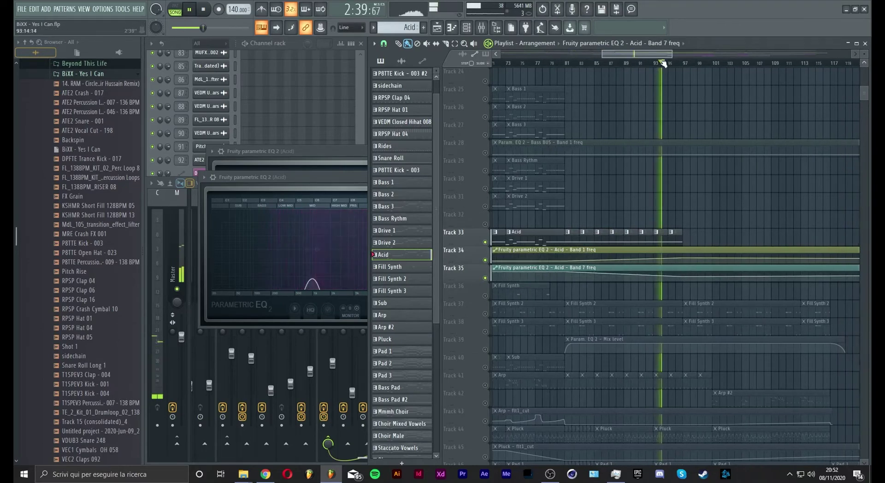
left_click(613, 64)
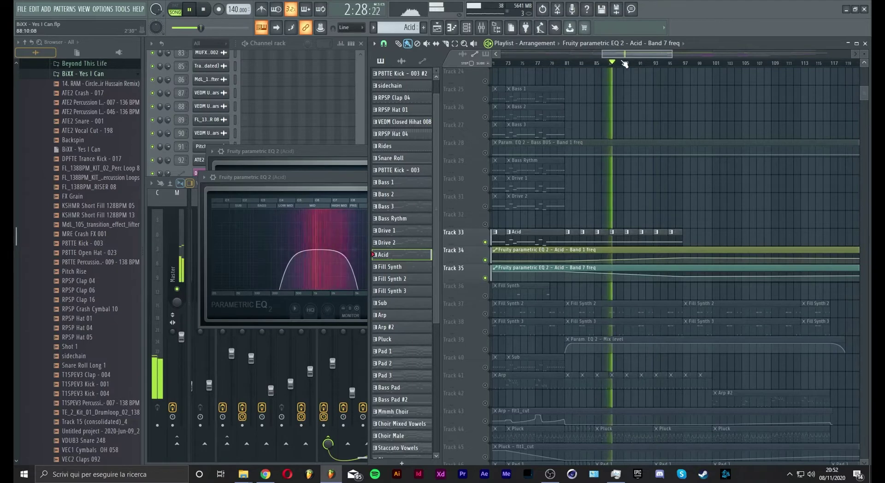
left_click(590, 57)
left_click(579, 64)
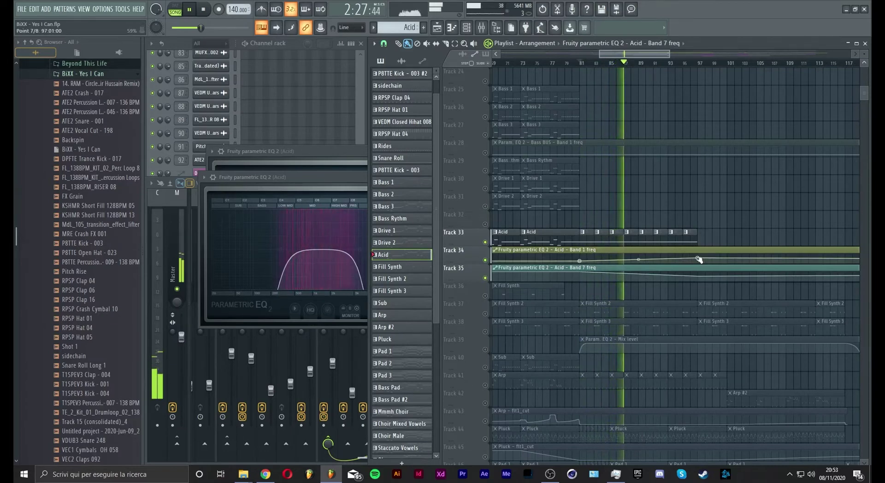
Step: Move the bar 97 points of the Acid band 1 and band 7 automations to bar 89 and replay from there
left_click_drag(698, 259, 641, 259)
left_click_drag(698, 276, 640, 259)
left_click(638, 63)
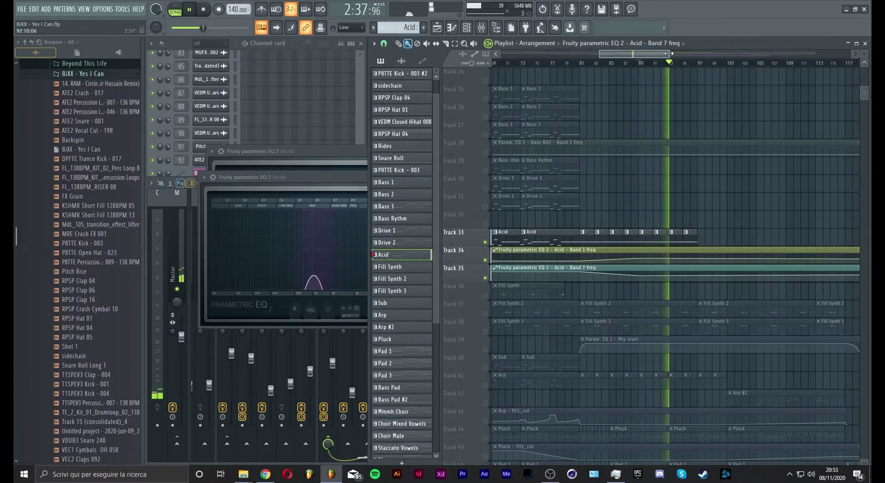
Step: Copy the band 1 automation's bar 81 value of 27% to bar 149 and add a 100% band 7 point at bar 149
left_click_drag(669, 54, 727, 64)
scroll(726, 64, "down", 5)
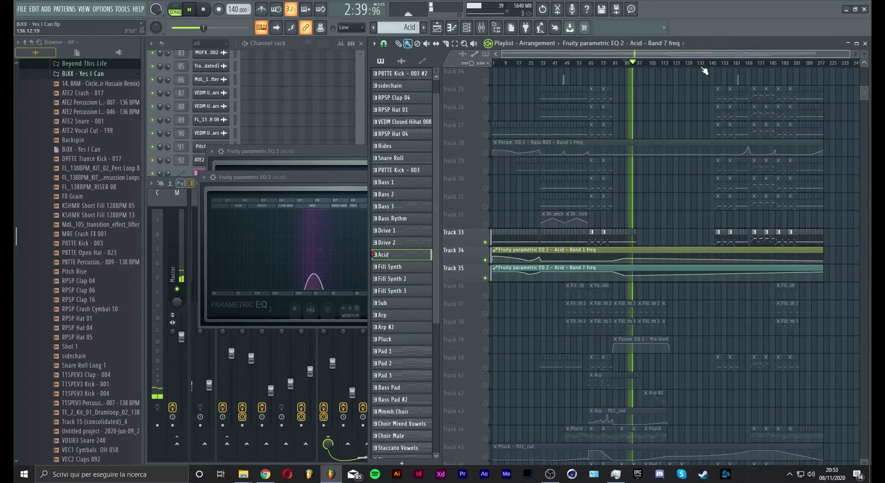
right_click(615, 261)
left_click(634, 403)
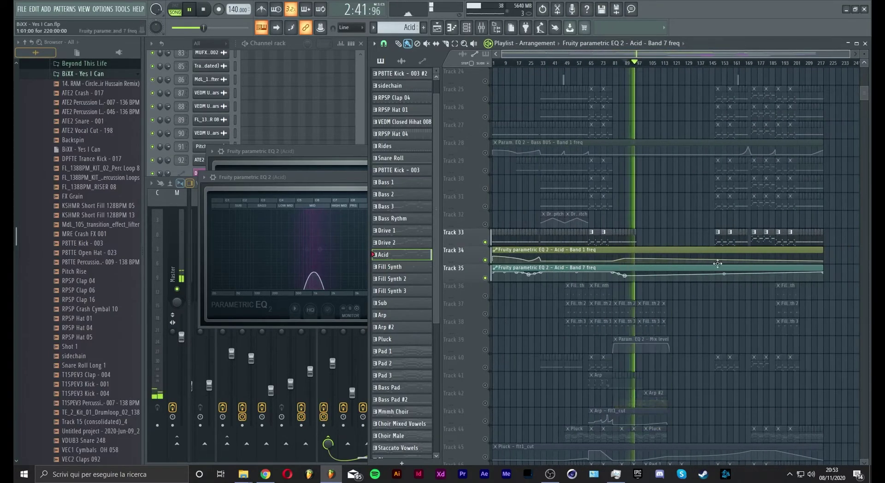
right_click(715, 262)
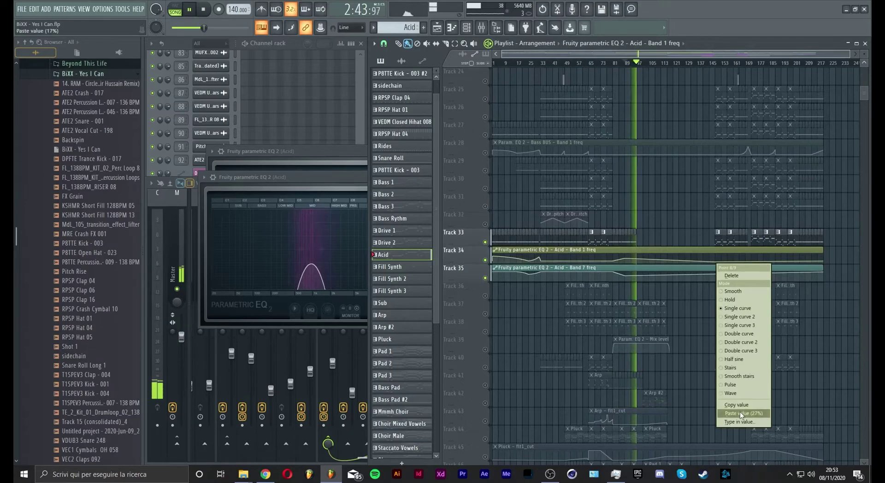
left_click(740, 411)
right_click(716, 275)
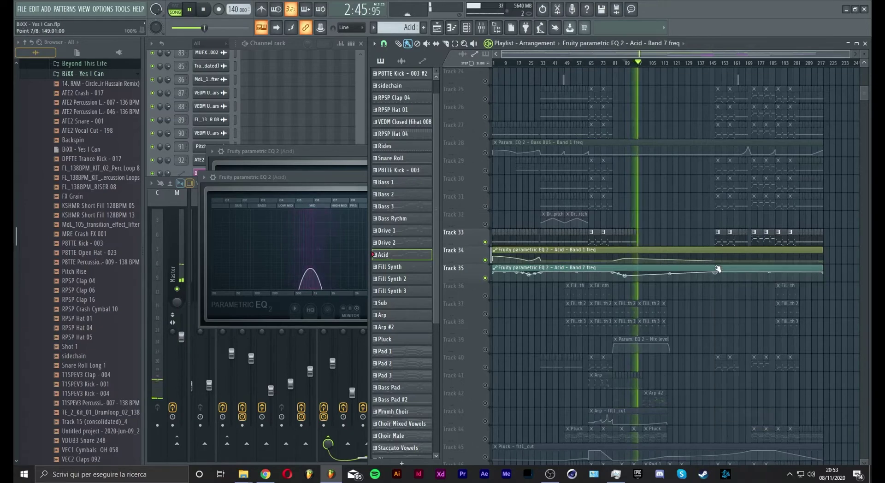
Step: Add a band 7 automation point at bar 205 and lower the end point at bar 221, making the frequency fall through the outro
left_click(814, 64)
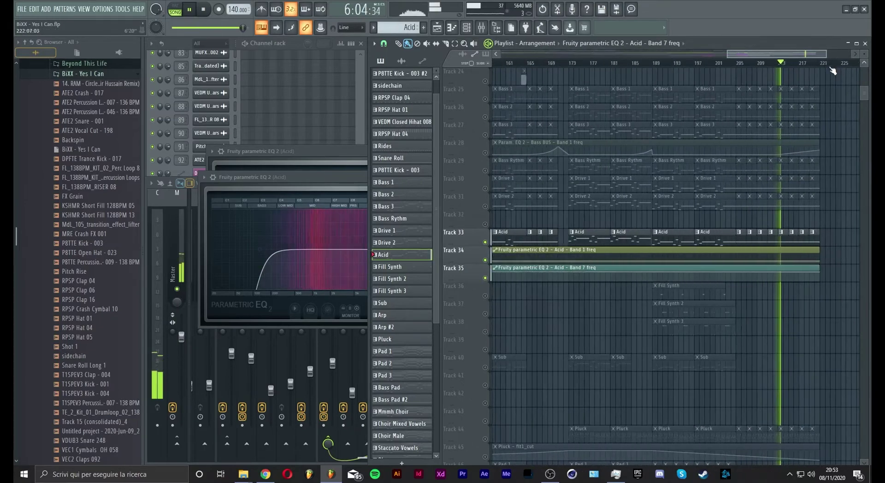
right_click(736, 274)
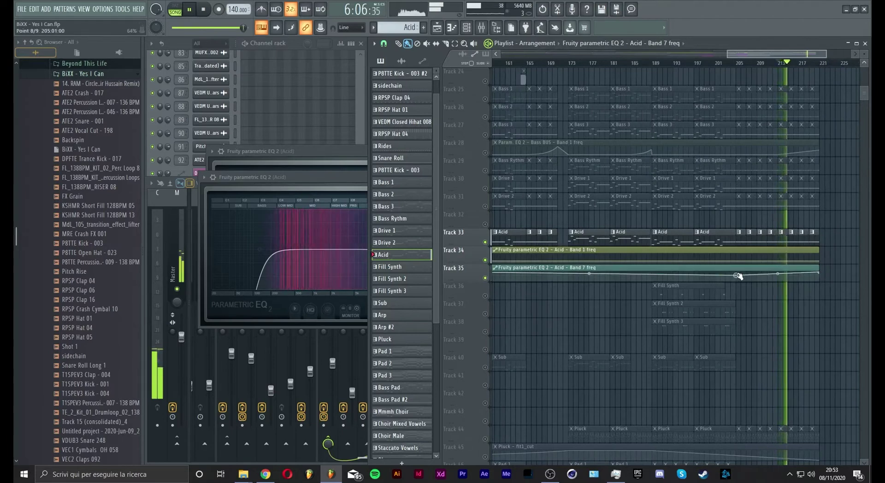
left_click_drag(819, 275, 823, 278)
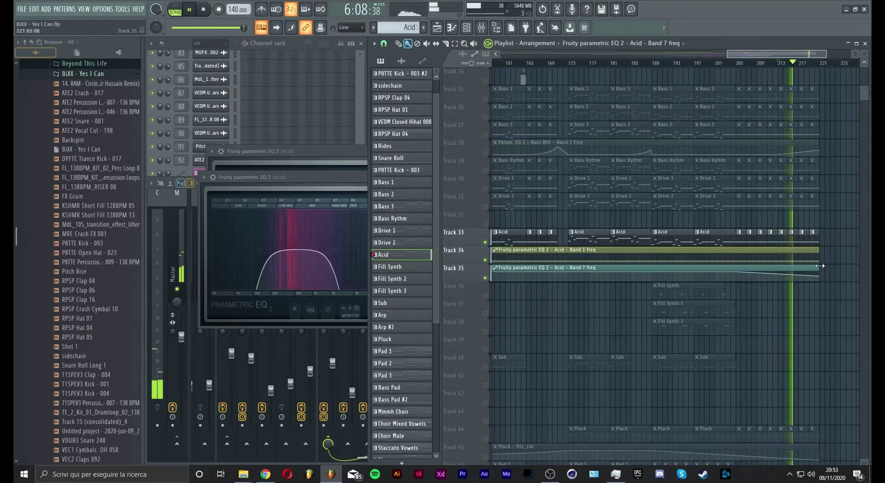
Step: Add a band 1 automation point at bar 205 and raise the end point at bar 221, replaying the outro to fine-tune it
right_click(738, 262)
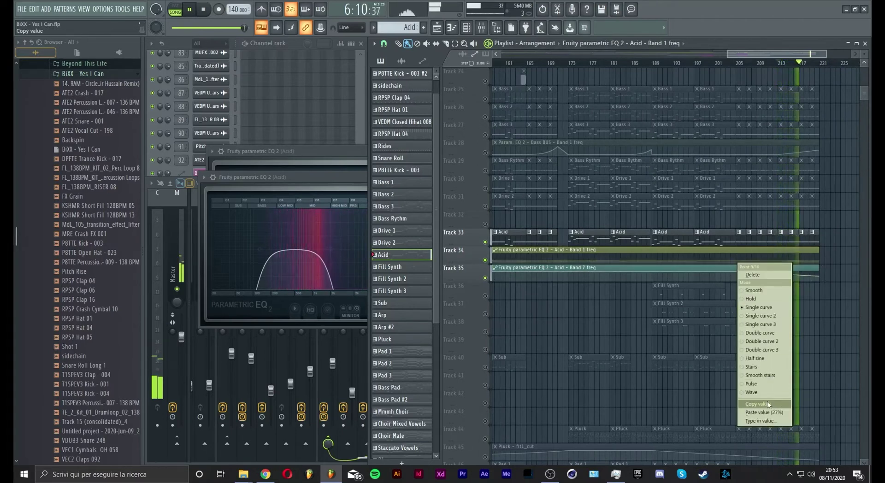
left_click(766, 401)
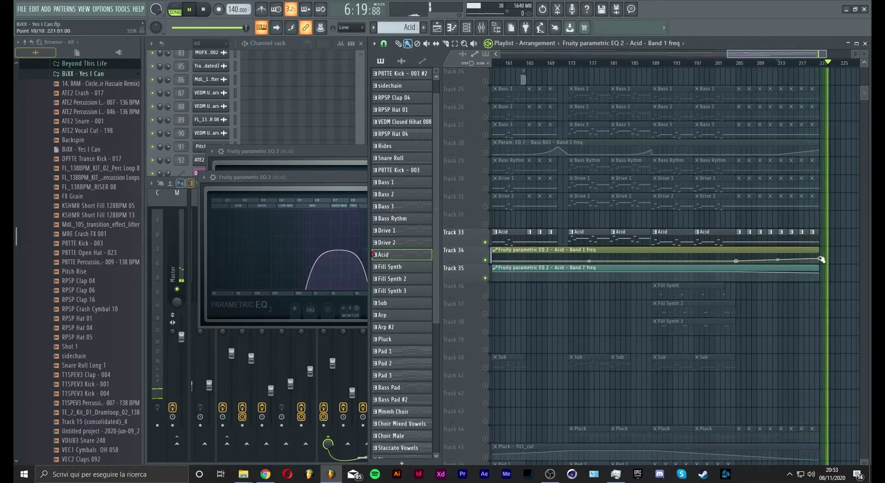
key("space")
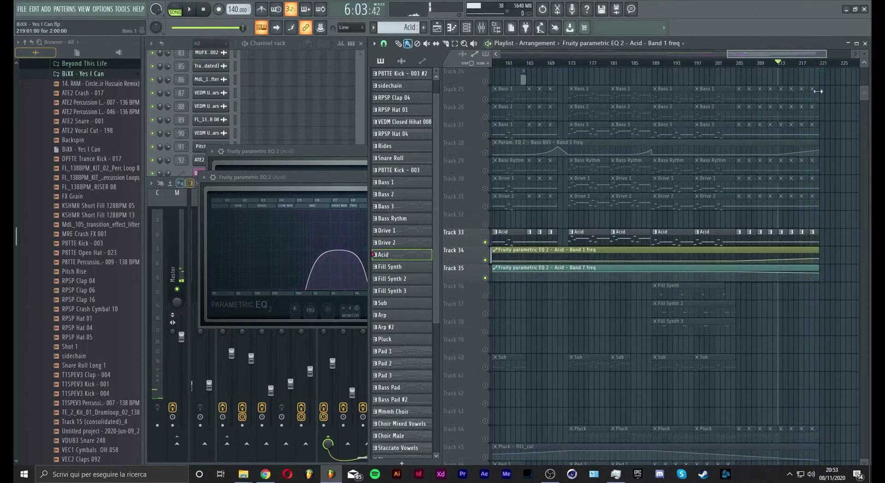
key("space")
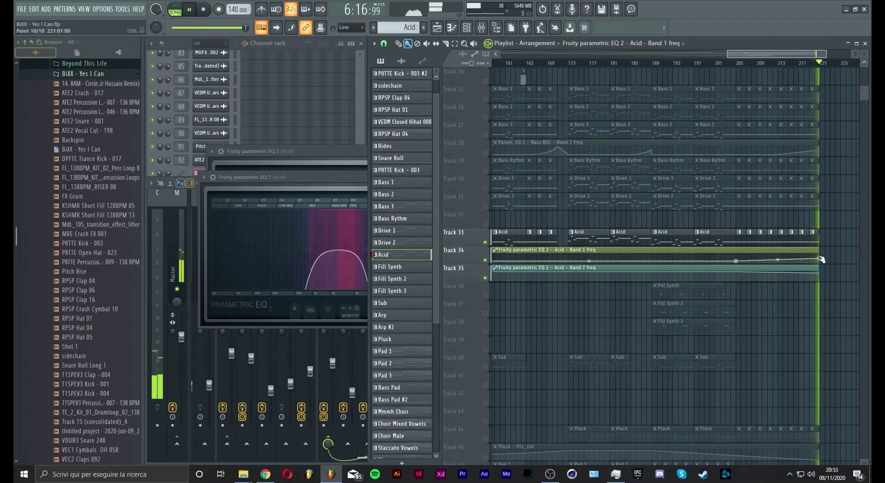
left_click_drag(820, 258, 819, 257)
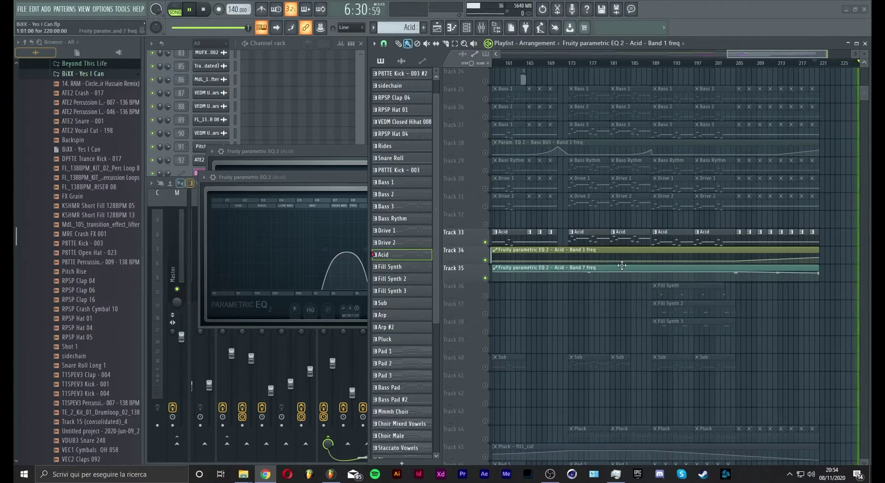
Step: Play from around bar 189 and look over the arrangement's tracks from the Acid automation down to the effects and back
left_click(654, 63)
scroll(655, 64, "down", 3)
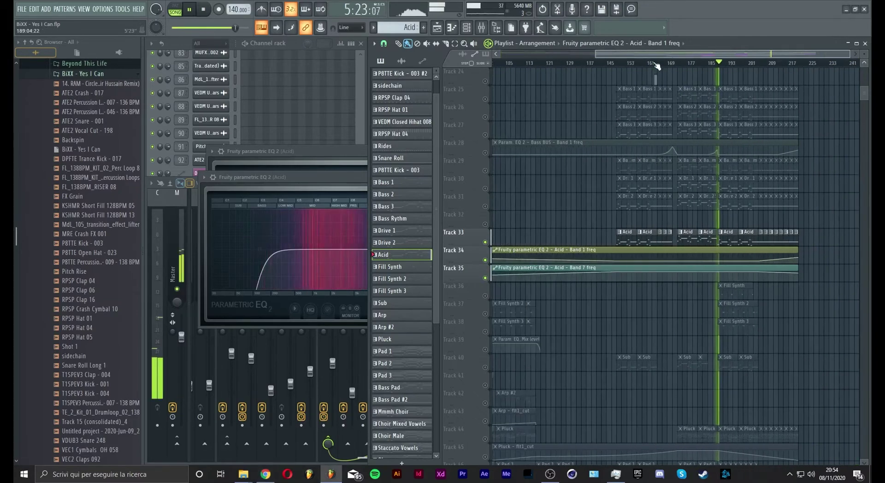
scroll(764, 180, "down", 8)
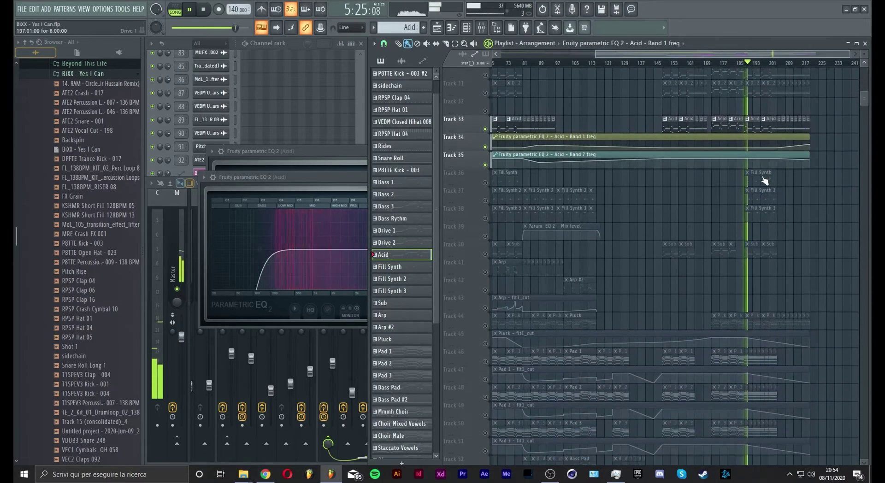
scroll(763, 181, "down", 9)
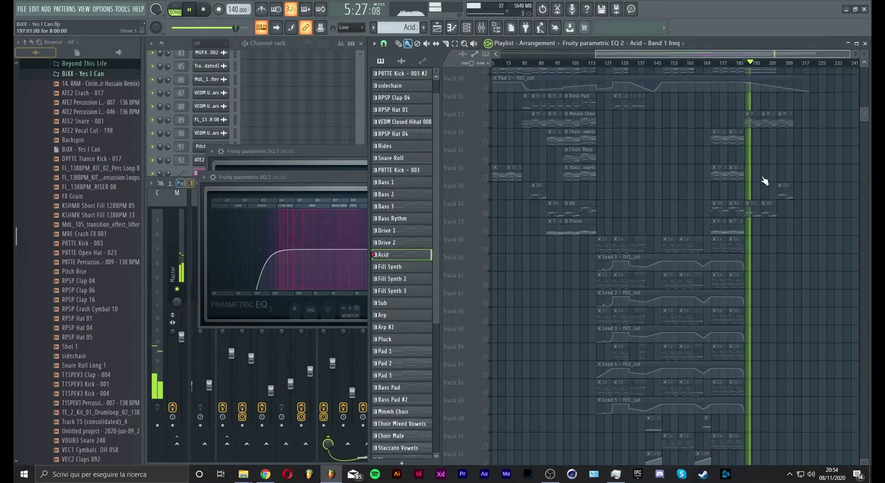
scroll(764, 181, "down", 7)
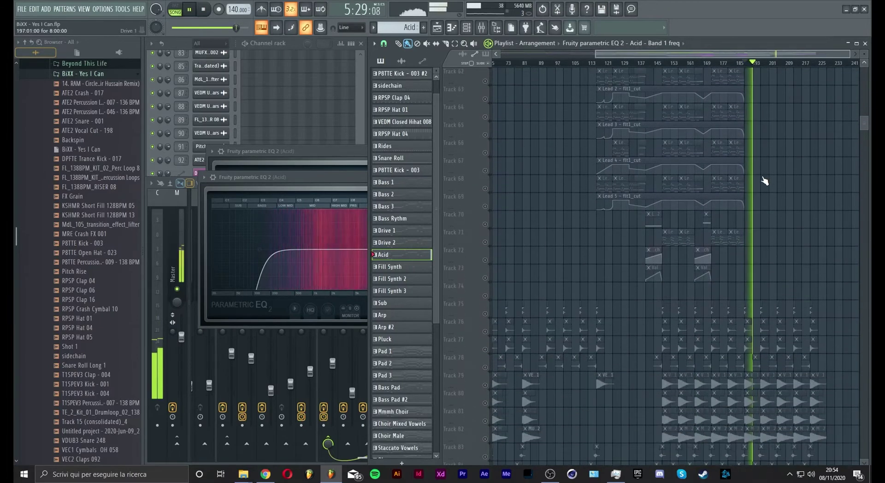
scroll(762, 182, "down", 2)
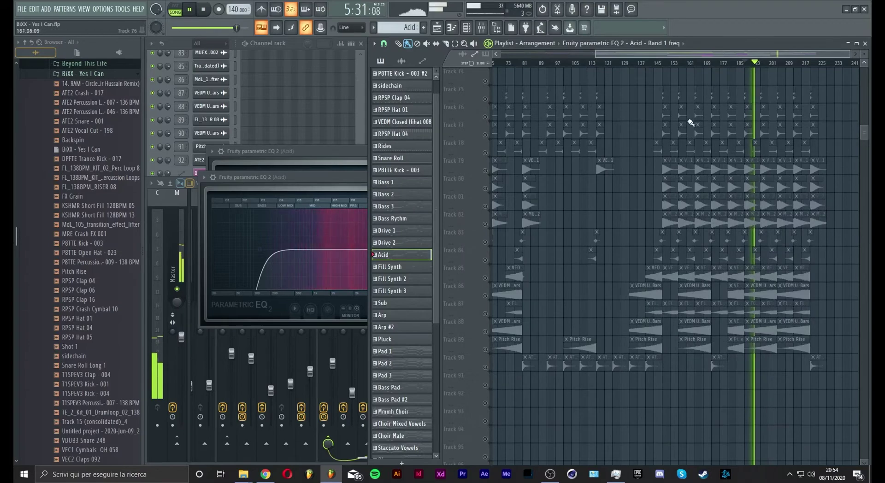
scroll(642, 69, "down", 3)
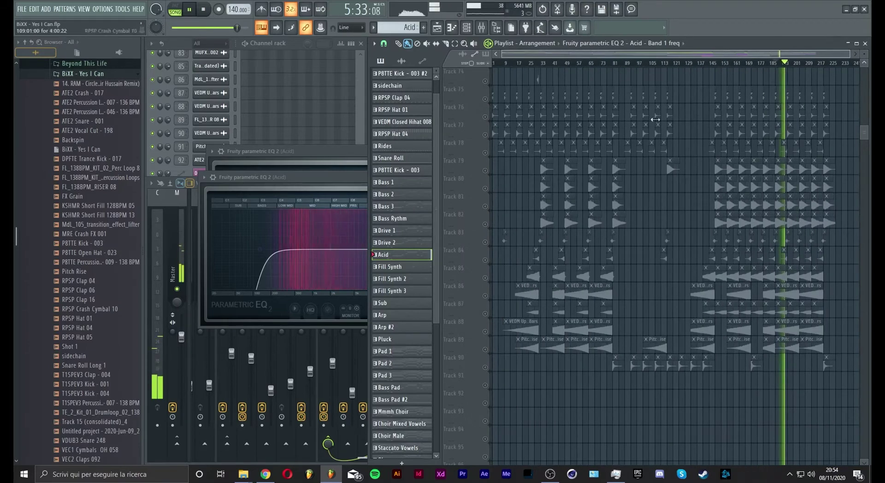
scroll(714, 187, "up", 20)
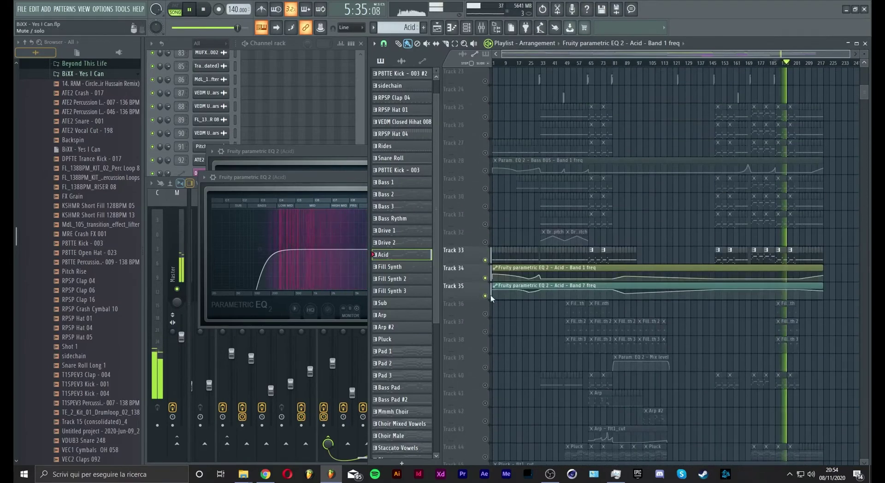
scroll(551, 278, "down", 3)
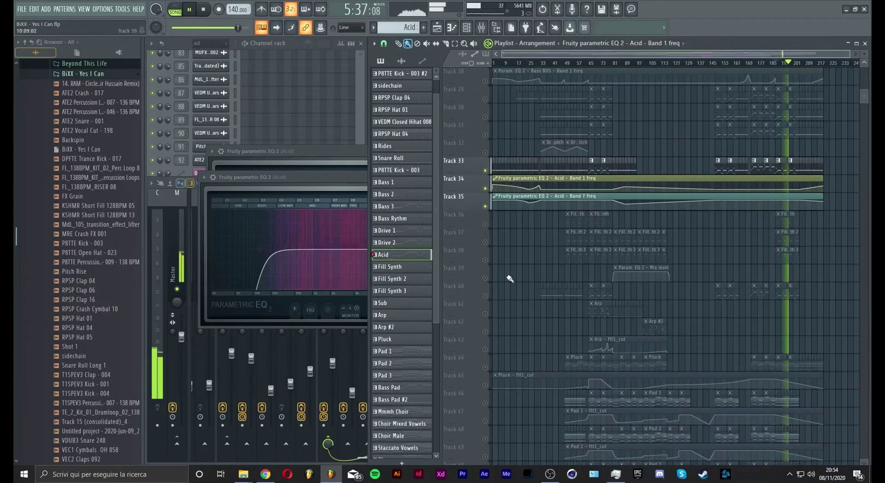
scroll(500, 267, "down", 2)
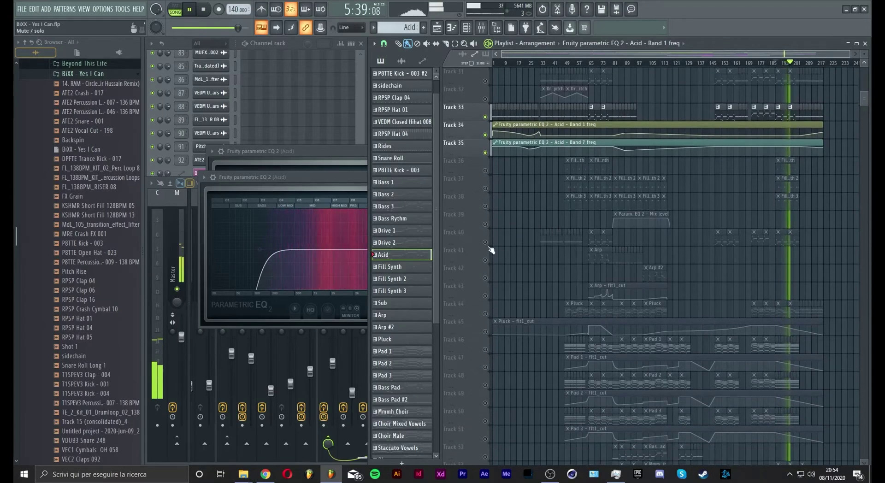
Step: Solo track 40 with the Sub clips and play from around bar 53
left_click(571, 63)
scroll(577, 64, "up", 3)
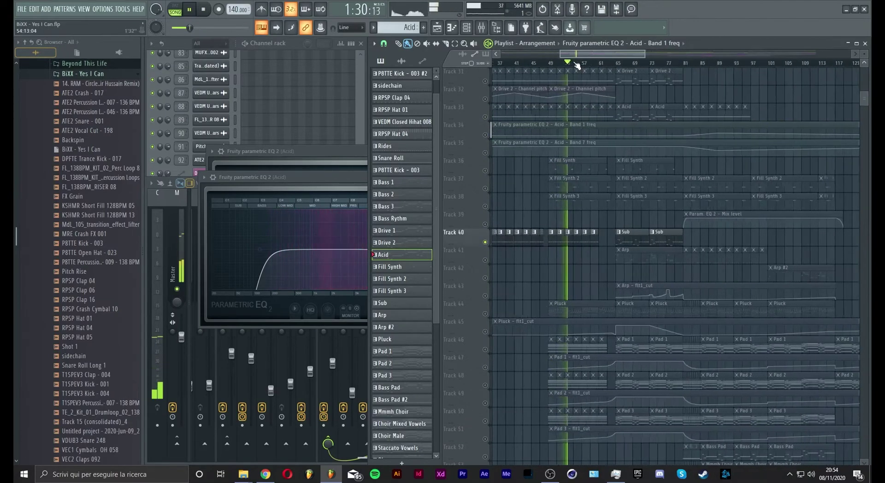
scroll(576, 65, "up", 2)
Step: Undo the playlist clip deletions around the Drive 2 and Bass Rythm clips between bars 49 and 59, and stop playback
key("ctrl+z")
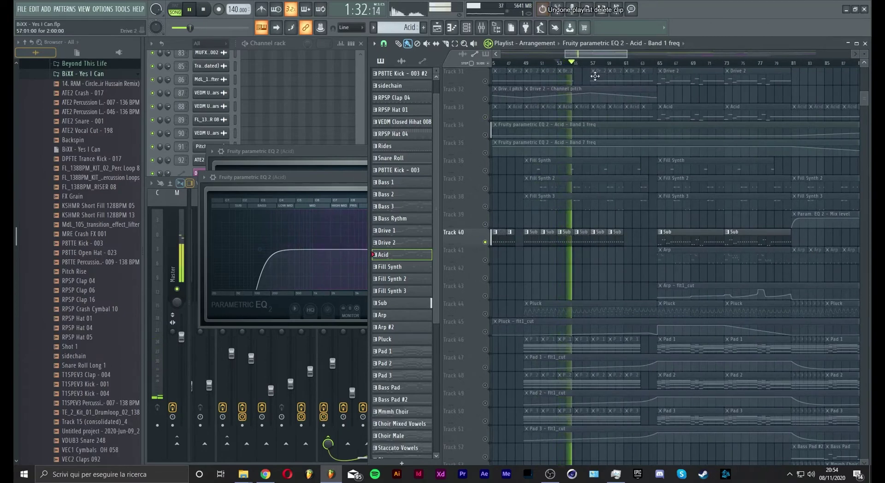
scroll(581, 74, "up", 4)
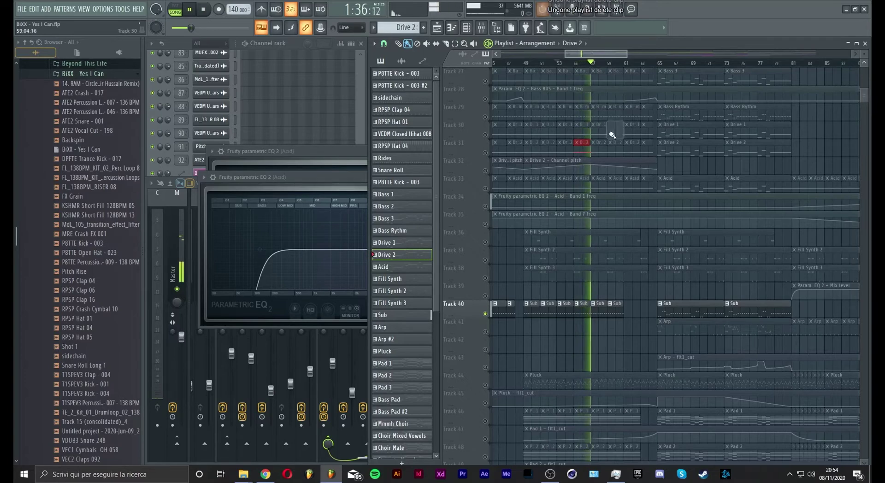
right_click(584, 114, "ctrl")
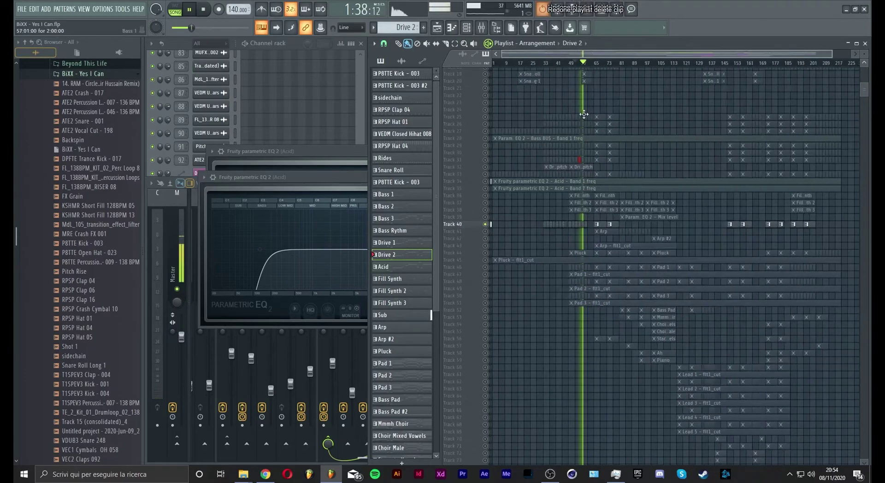
scroll(617, 160, "up", 6)
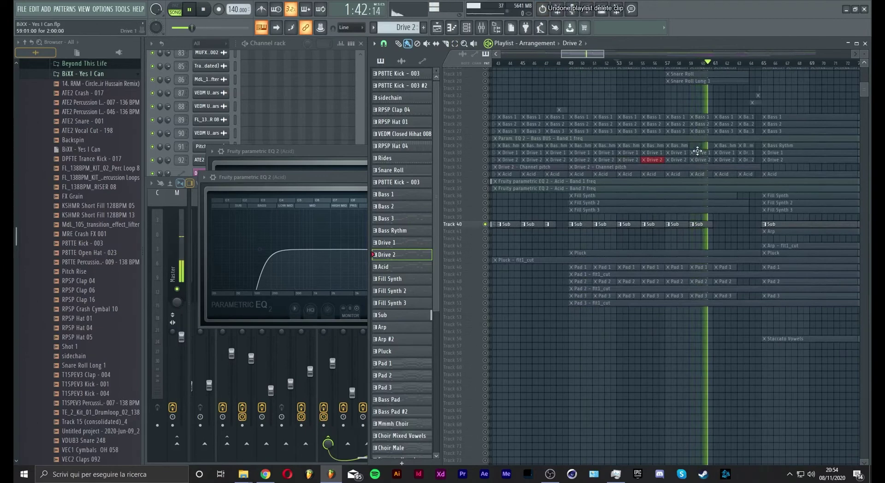
left_click(692, 146)
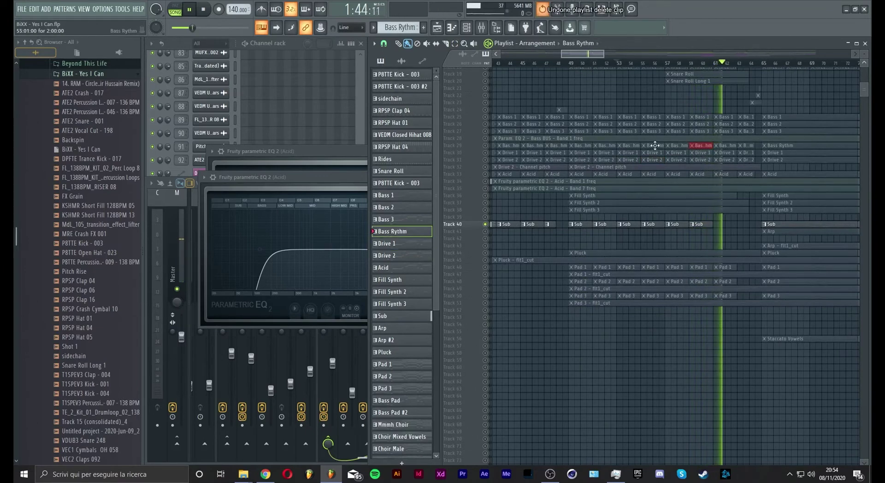
right_click(626, 146)
right_click(584, 146)
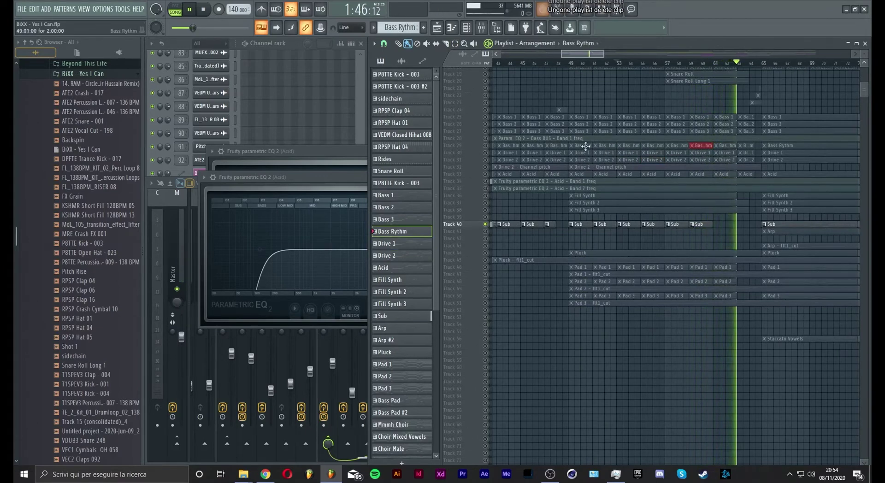
key("space")
scroll(664, 238, "down", 6)
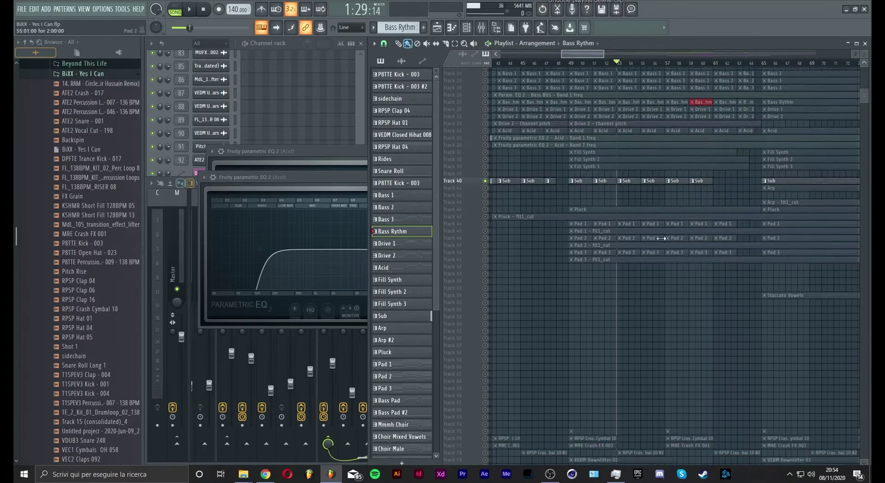
Step: Resume playback, close the Acid EQ windows and open the Sub channel's Spire synth to review its filter, envelope and warm/soft settings
key("space")
scroll(661, 238, "up", 3)
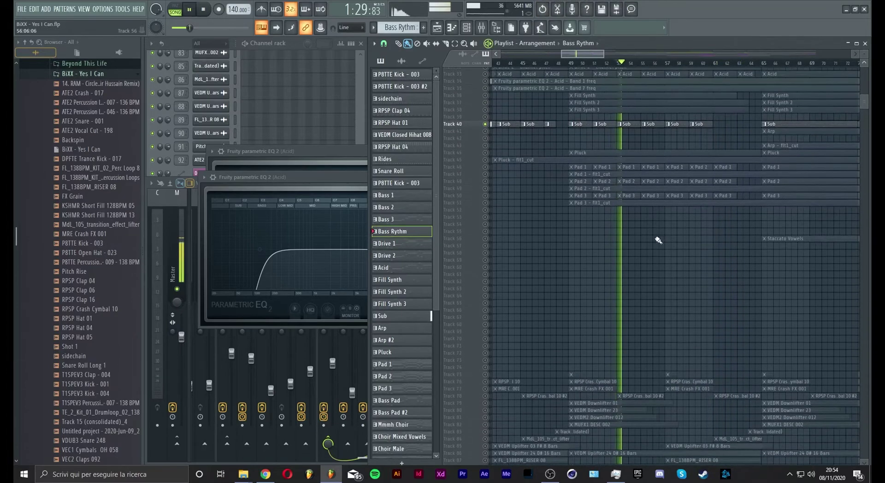
left_click(364, 179)
key("Escape")
key("Escape")
left_click(358, 146)
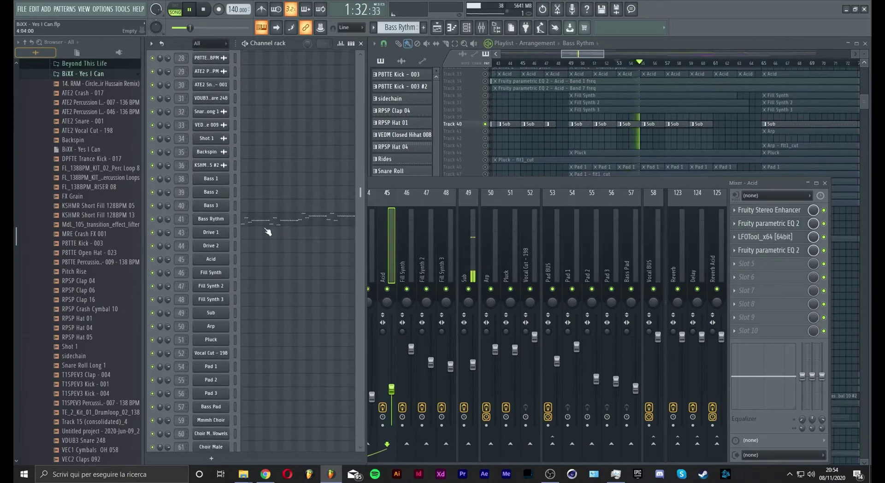
left_click(226, 317)
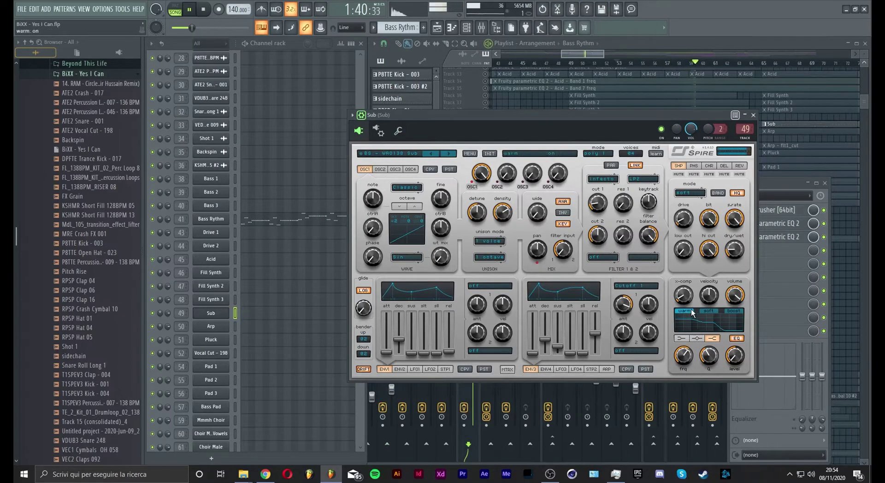
left_click(714, 313)
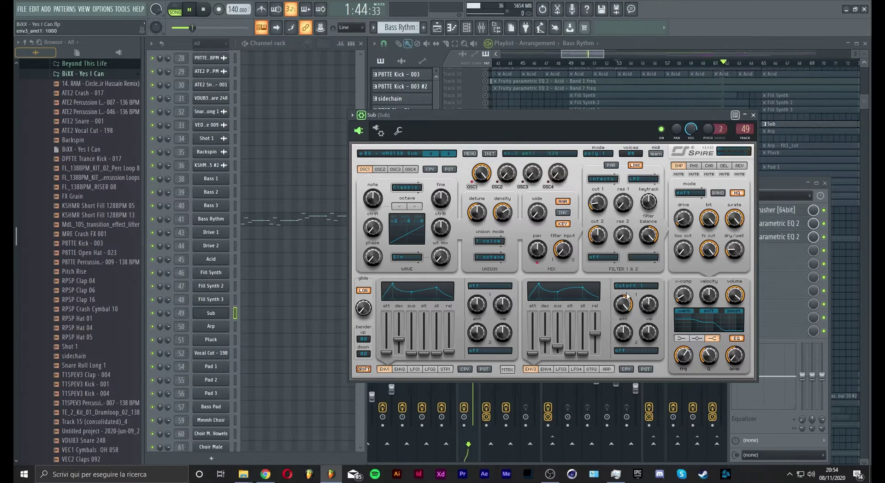
Step: Replay the Sub from around bar 49, open both Sub parametric EQs in the mixer and bypass them for comparison
left_click(576, 63)
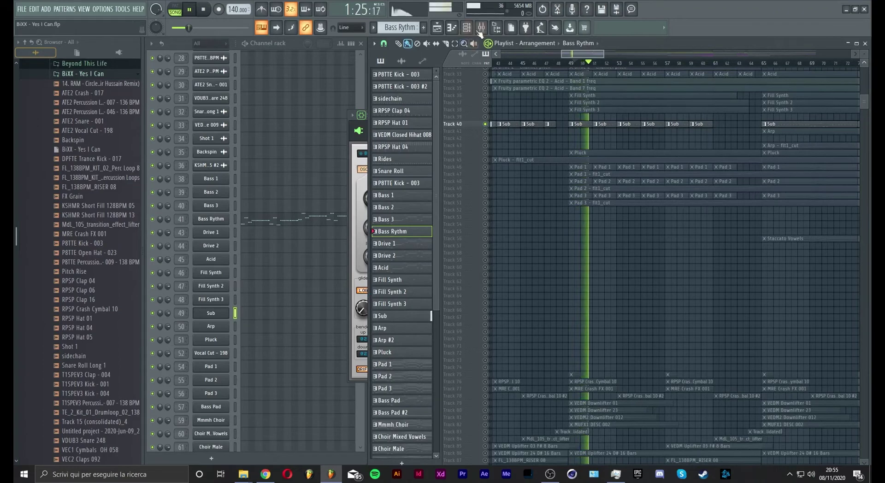
key("F9")
left_click(784, 237)
left_click(783, 223)
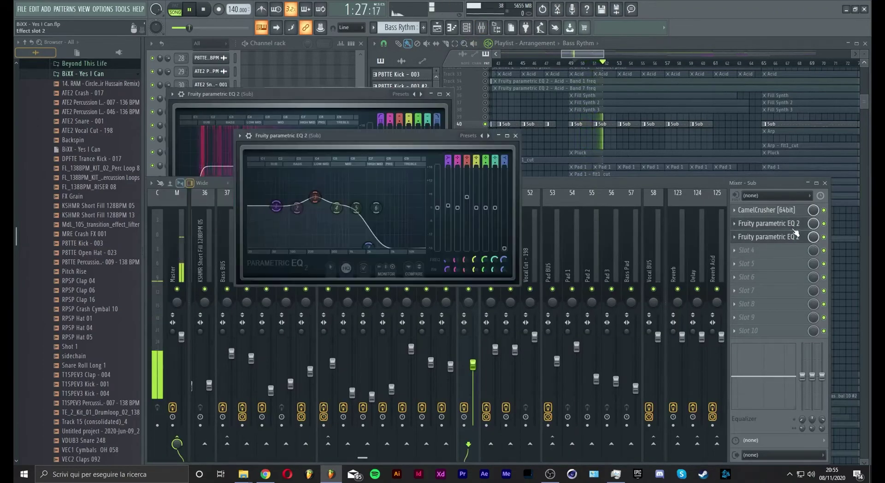
left_click(823, 223)
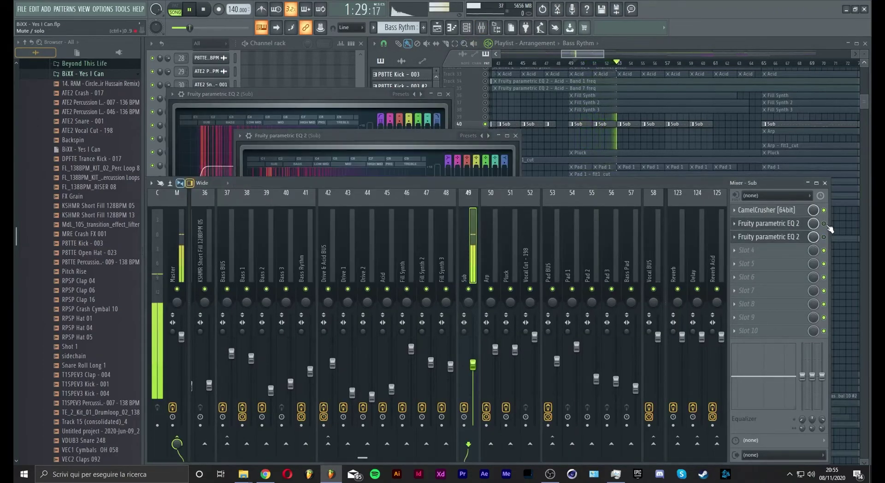
Step: Raise the high-cut band's frequency in the Sub's slot 2 Fruity parametric EQ 2 and close its window
left_click(797, 225)
left_click(796, 227)
left_click_drag(376, 242, 406, 246)
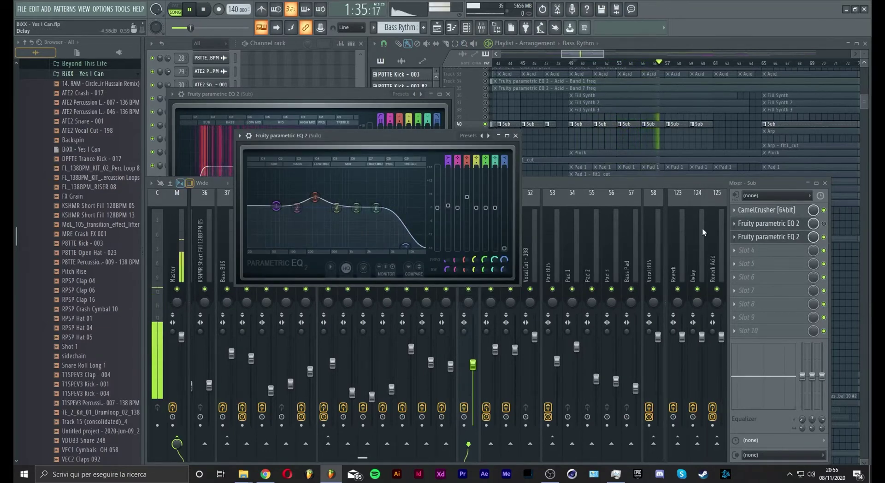
left_click(515, 136)
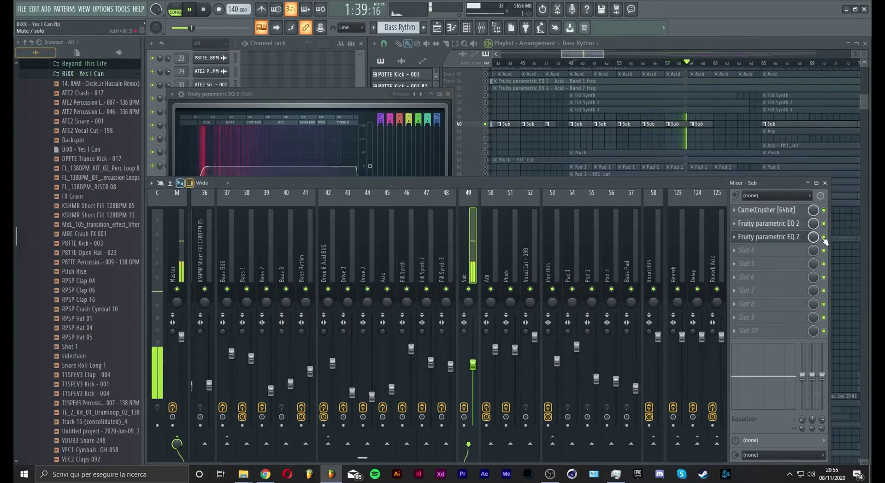
Step: Compare the Sub with its slot 3 parametric EQ bypassed and enabled, replaying from around bar 54, and close the EQ
left_click(775, 238)
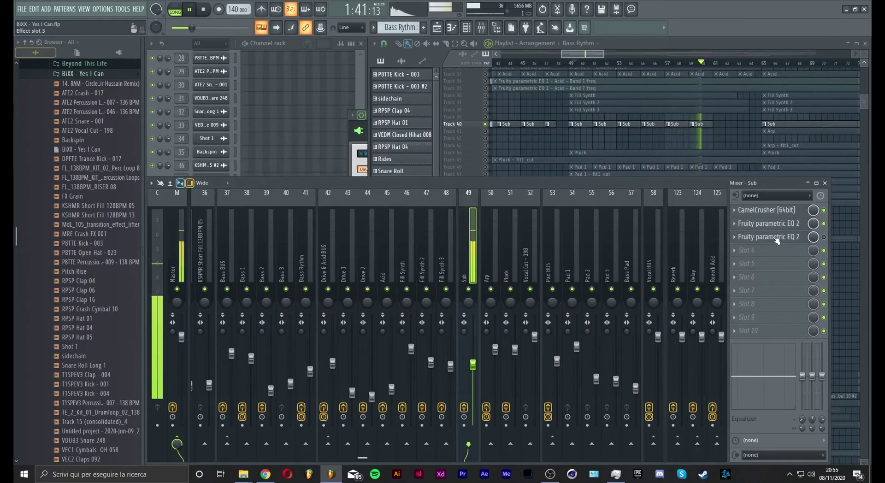
left_click(774, 237)
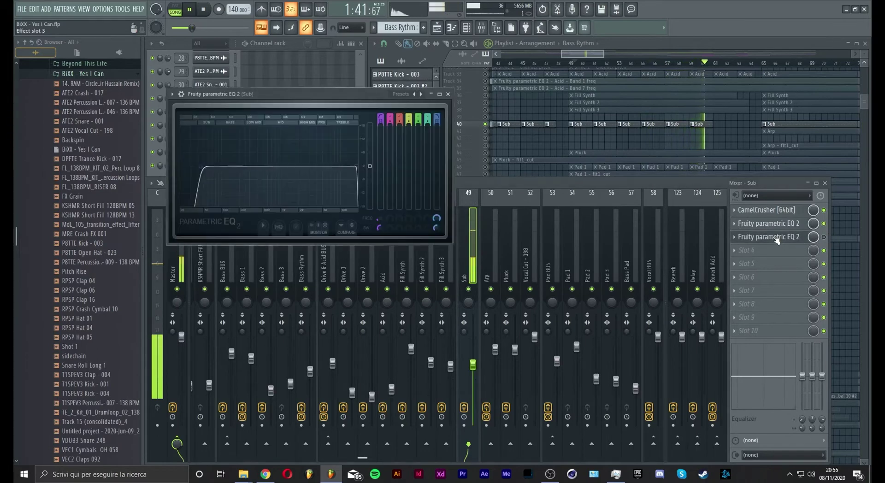
left_click(824, 240)
left_click(638, 63)
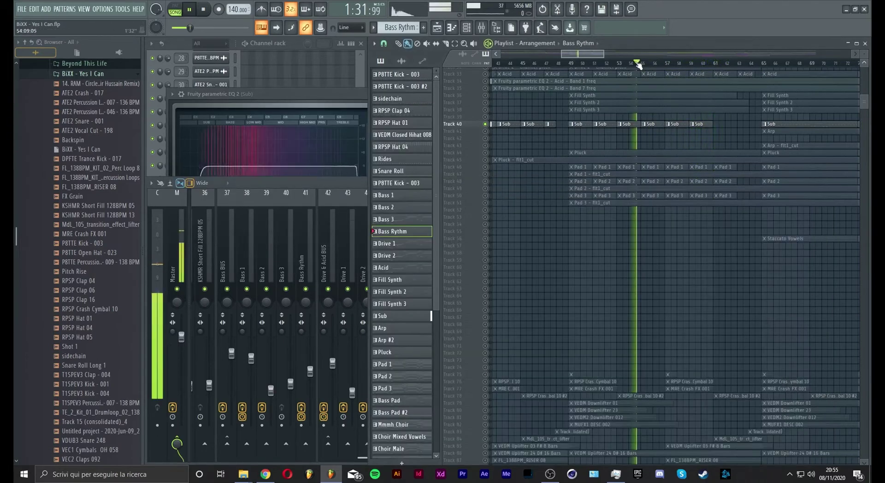
left_click(322, 134)
key("F9")
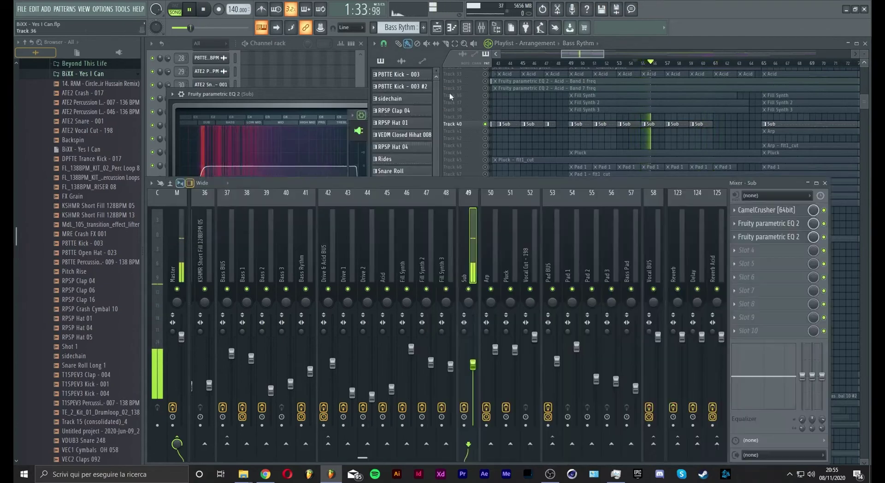
left_click(447, 94)
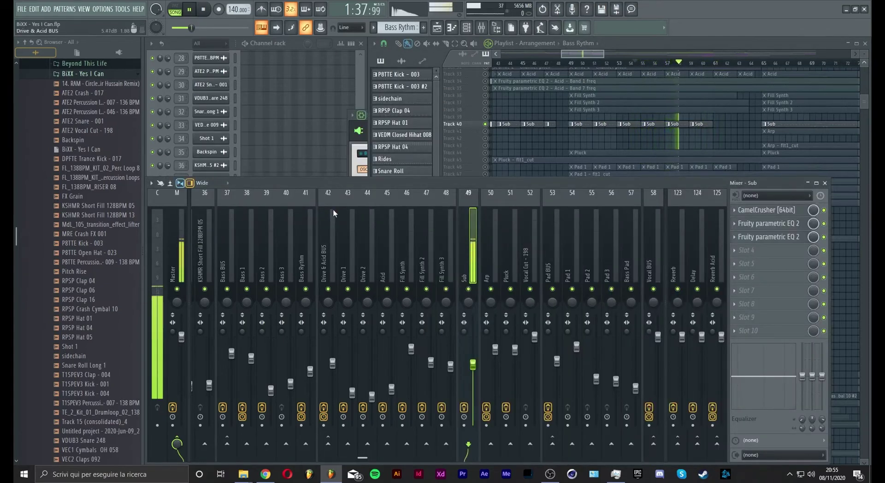
Step: Hide the mixer, enlarge the playlist tracks and look over the arrangement from the Sub through the pads and choirs to the leads
scroll(347, 255, "up", 10)
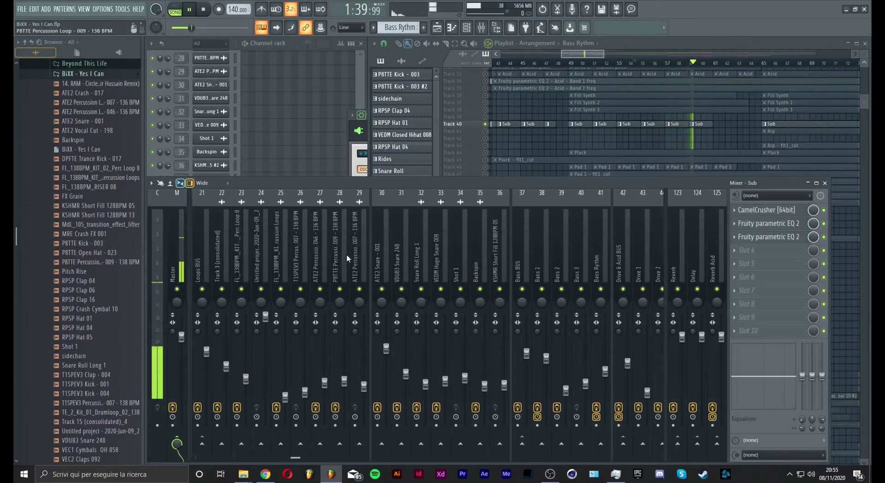
key("F9")
scroll(586, 65, "down", 5)
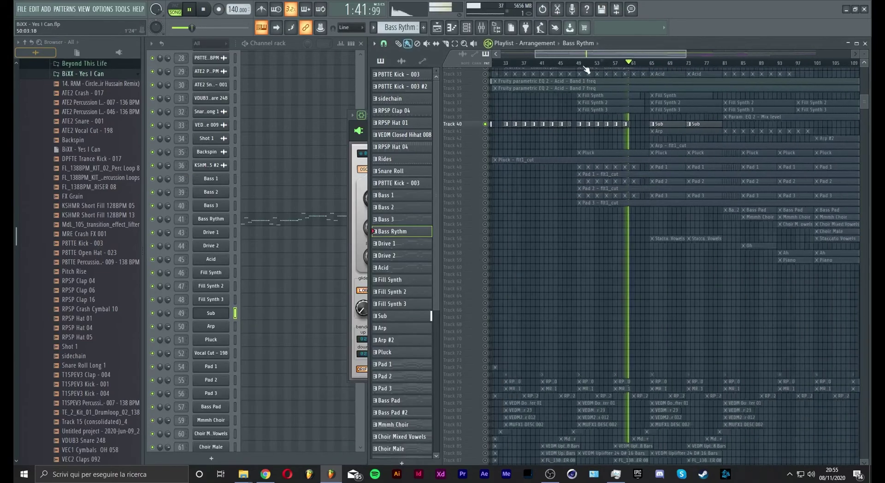
scroll(758, 123, "down", 1)
left_click_drag(864, 55, 863, 73)
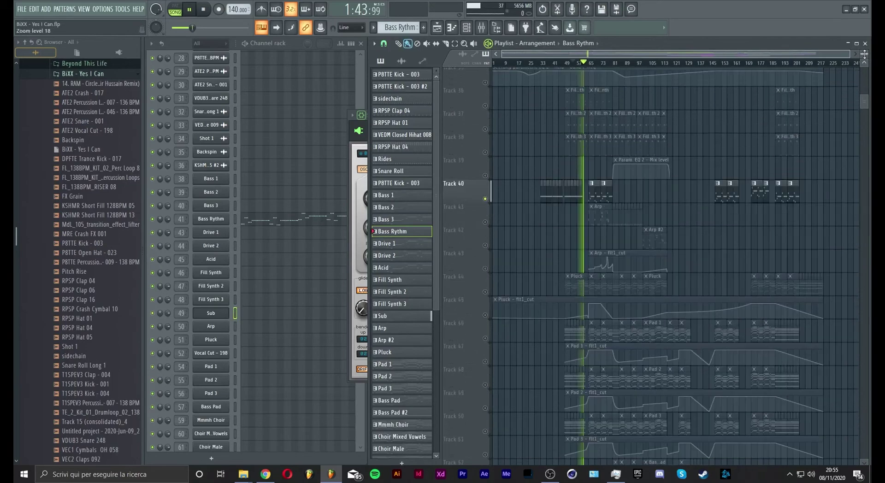
scroll(754, 185, "down", 4)
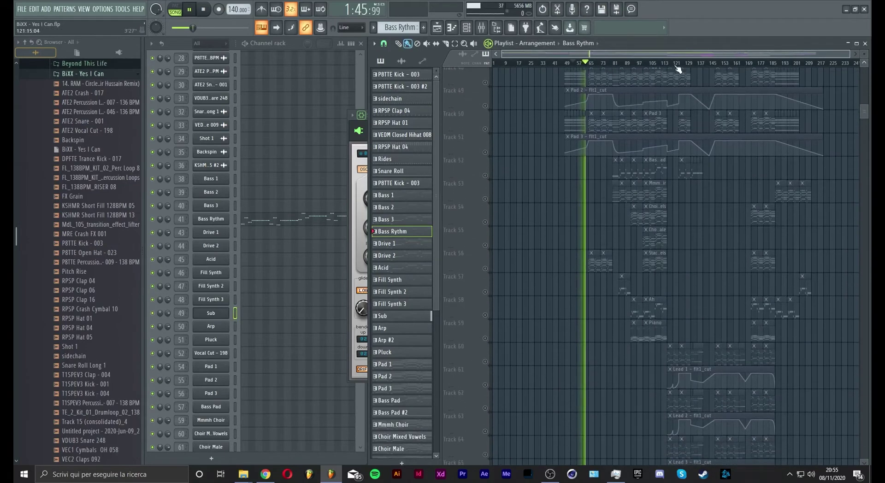
scroll(677, 68, "up", 1)
scroll(677, 69, "up", 2)
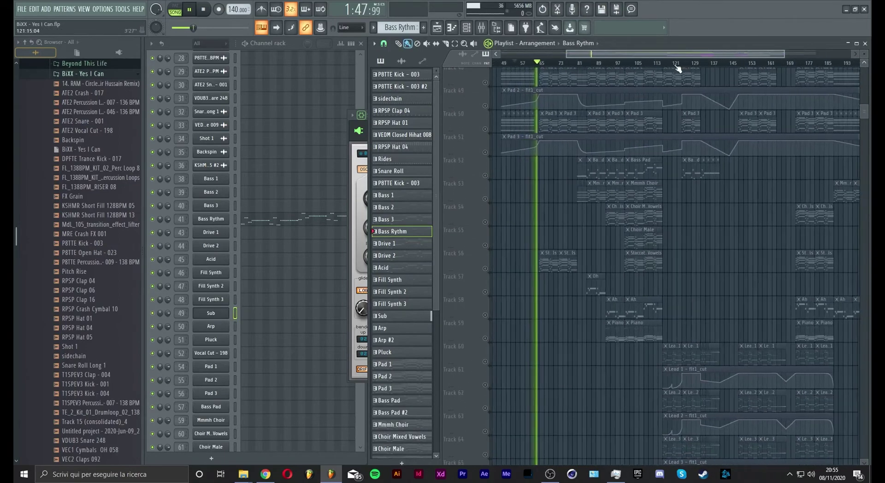
scroll(604, 199, "down", 1)
scroll(622, 198, "down", 1)
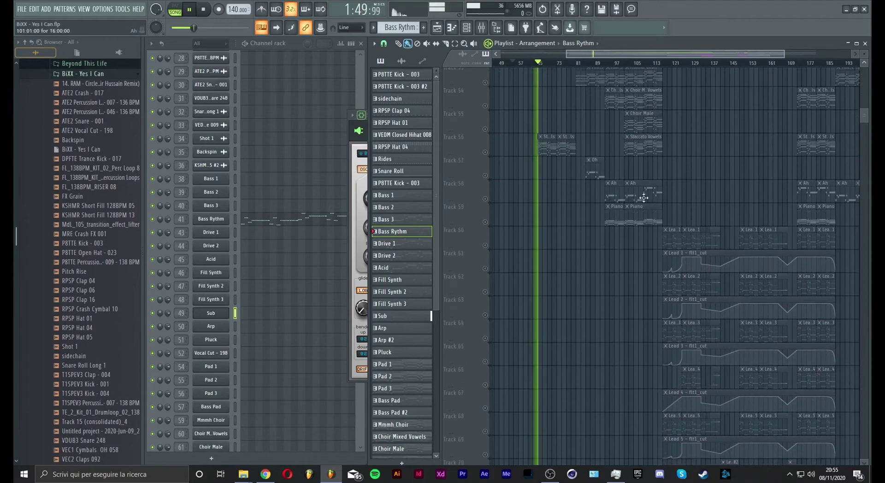
scroll(693, 226, "down", 5)
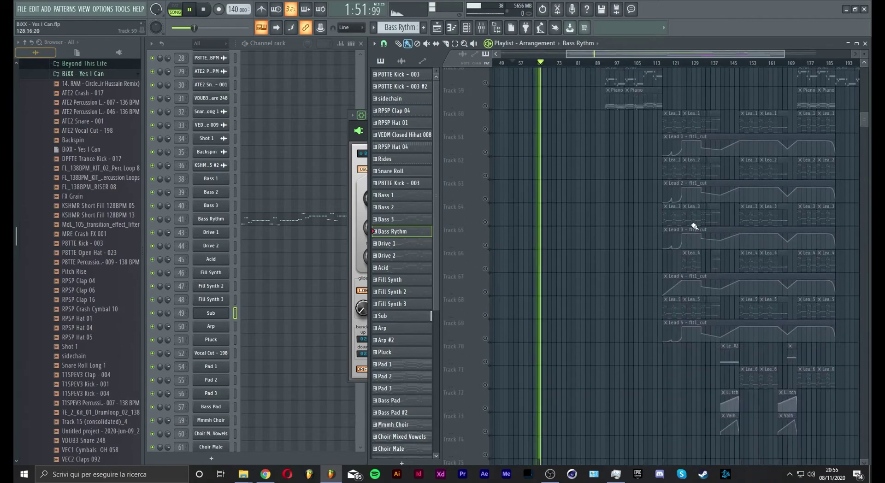
Step: Examine the effects tracks from the FX Grain and crash clips through the downlifters, uplifters and Pitch Rise to the end
scroll(695, 225, "down", 10)
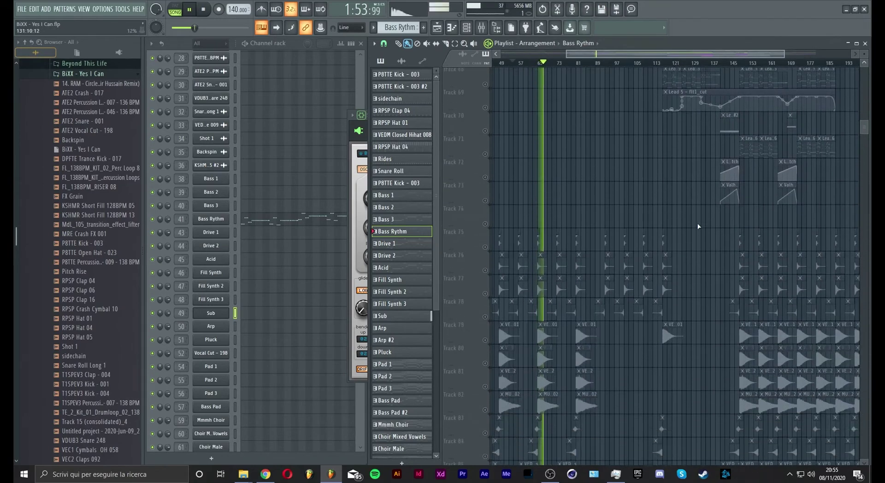
scroll(696, 227, "down", 1)
scroll(694, 203, "up", 3)
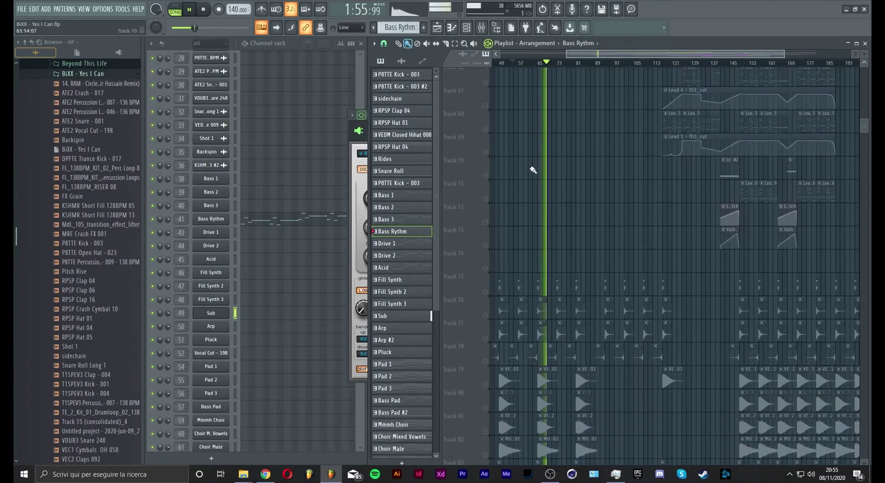
scroll(565, 68, "down", 3)
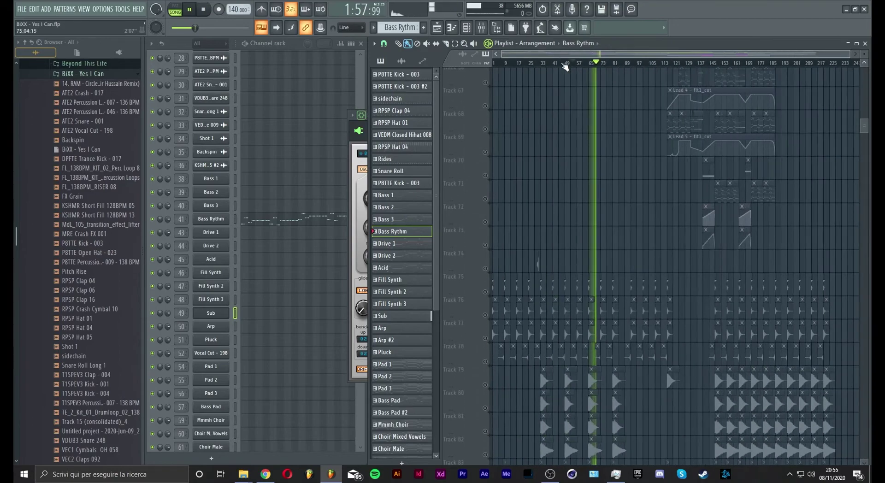
scroll(534, 66, "down", 1)
scroll(536, 66, "up", 4)
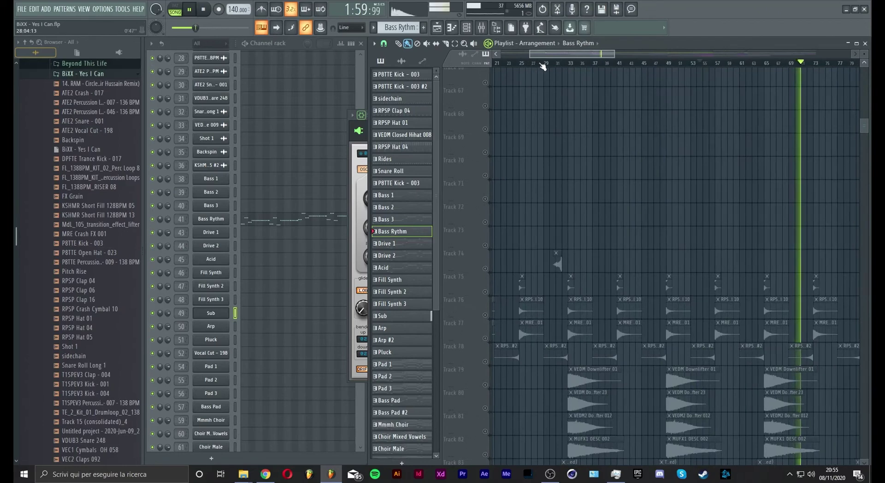
scroll(542, 67, "down", 2)
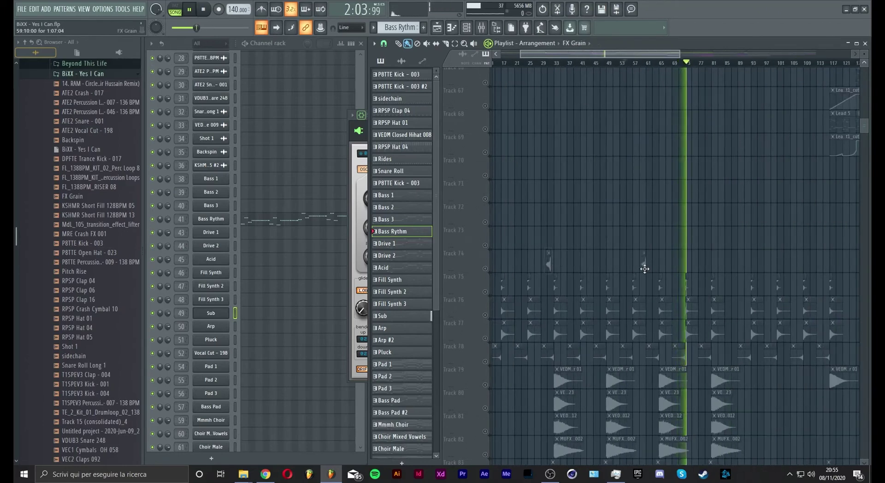
scroll(653, 269, "down", 5)
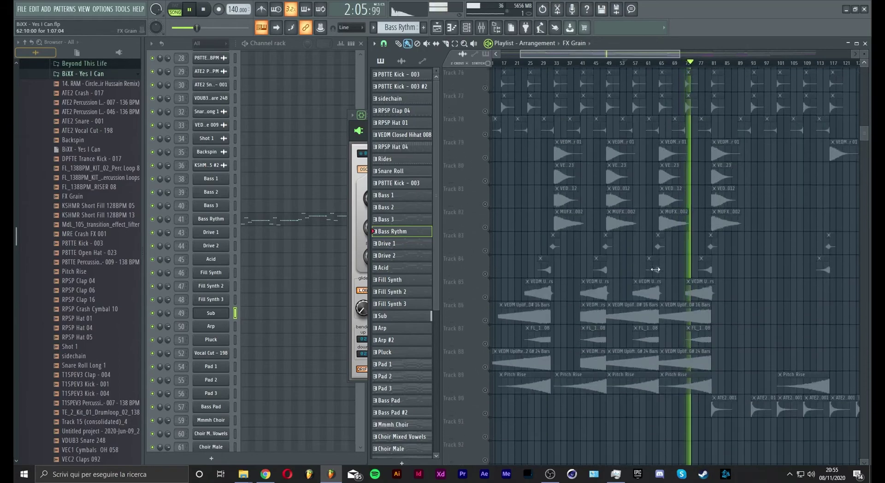
scroll(655, 269, "up", 20)
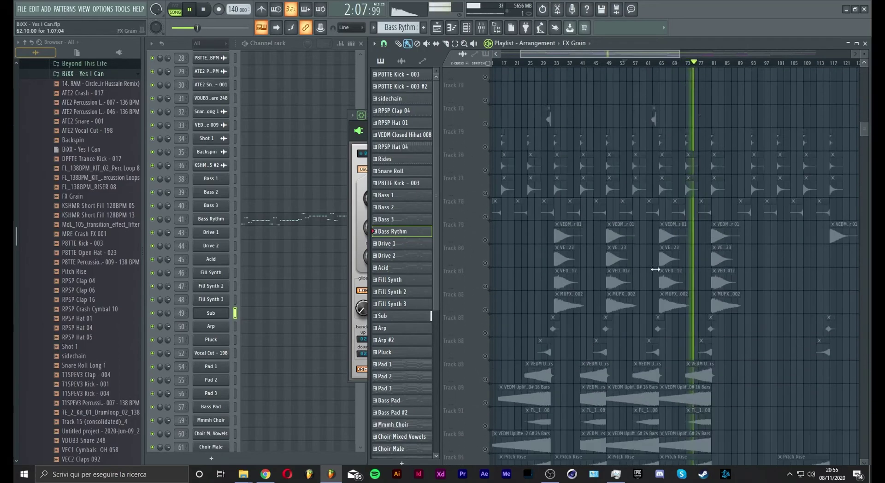
scroll(655, 269, "down", 20)
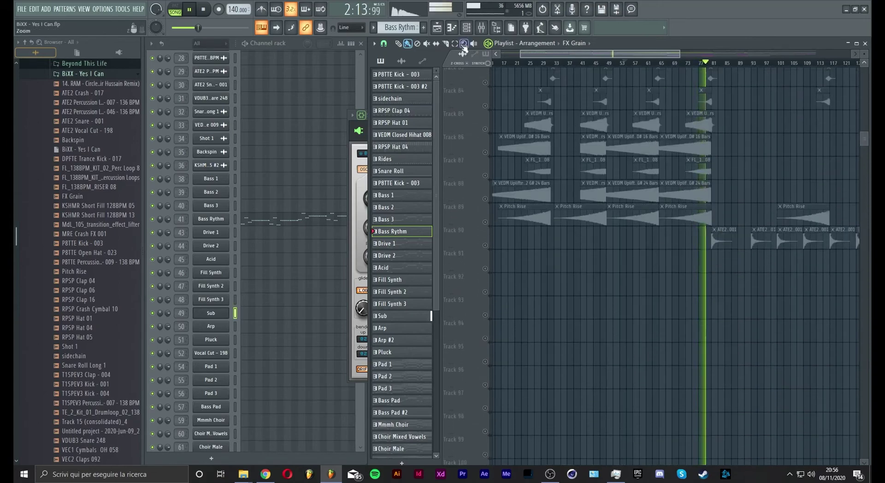
Step: Select the uplifter and riser clips ending at bar 65, and slice the intro's VEDM Uplifter clip on track 85 at bar 25
left_click(558, 67)
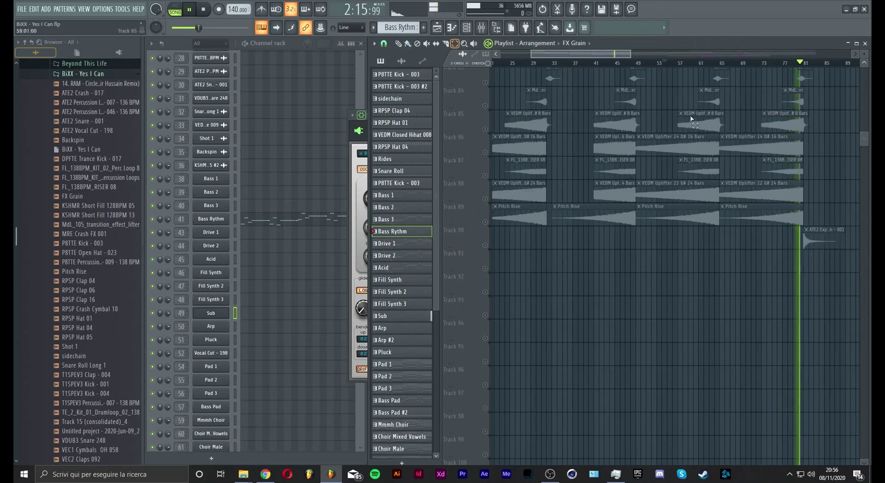
left_click_drag(710, 88, 711, 226)
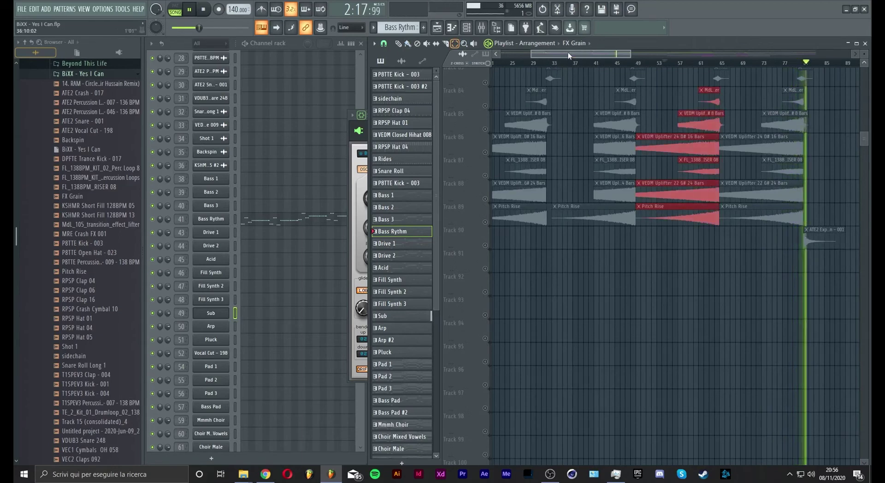
left_click_drag(567, 53, 551, 53)
key("e")
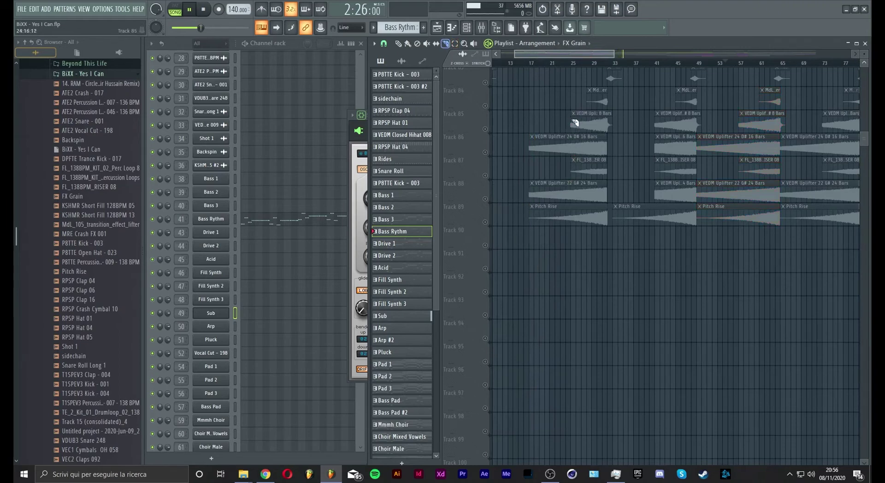
left_click_drag(614, 50, 640, 52)
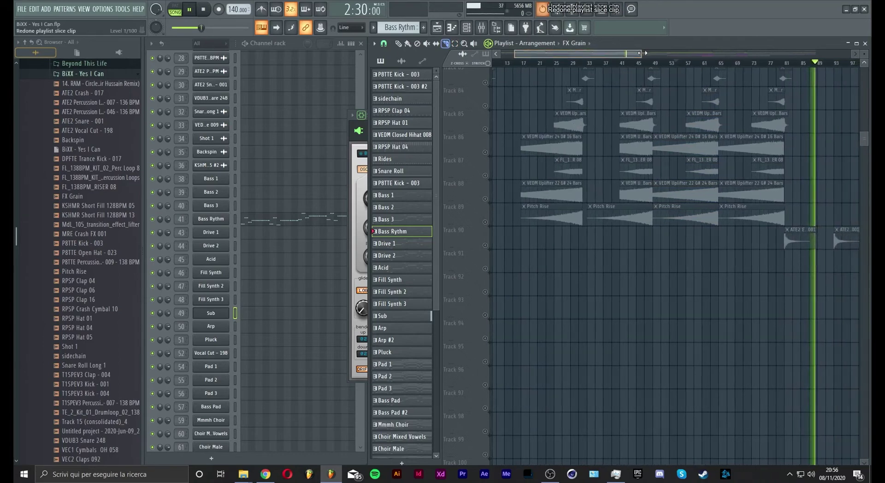
Step: Open the project's undo history in the browser and step back to before the last playlist slice
scroll(83, 101, "up", 10)
scroll(82, 99, "up", 5)
left_click(59, 73)
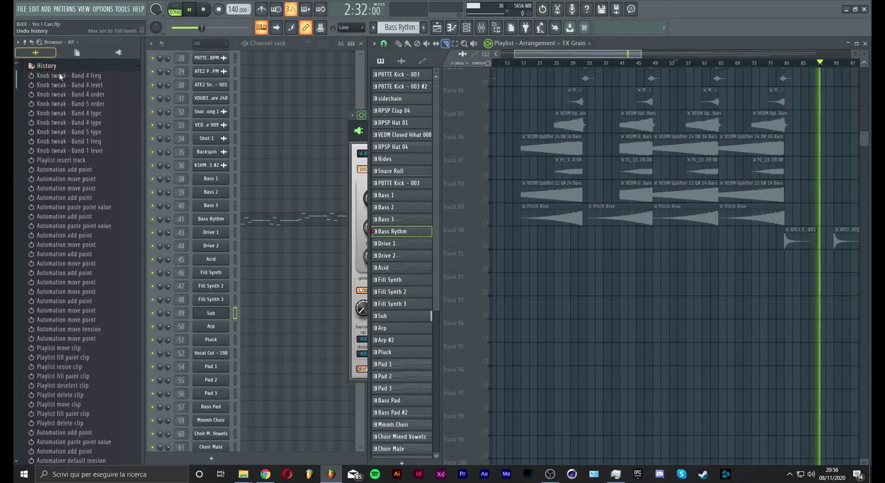
scroll(90, 196, "down", 10)
scroll(87, 192, "down", 6)
left_click(87, 92)
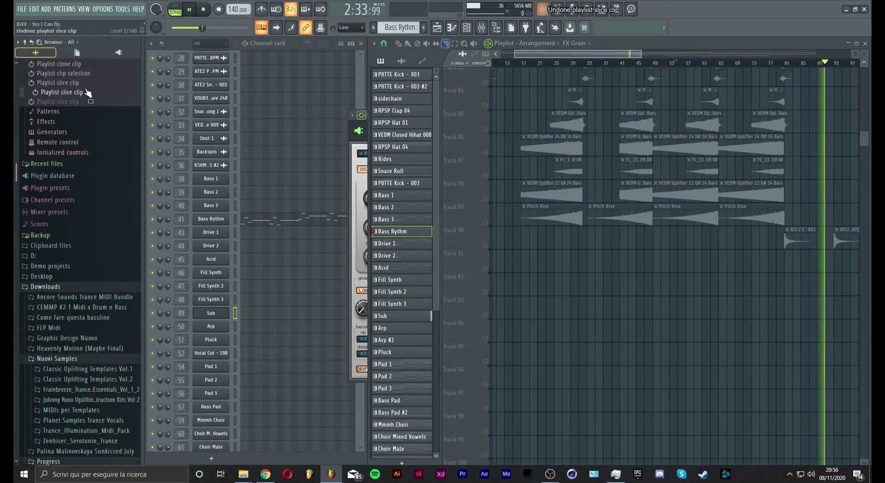
Step: Step back through the undo history to the Playlist clip selection entry, and return to the latest Playlist slice clip entry
scroll(86, 93, "up", 4)
key("ctrl+alt+z")
key("ctrl+alt+z")
key("ctrl+alt+z")
key("ctrl+alt+z")
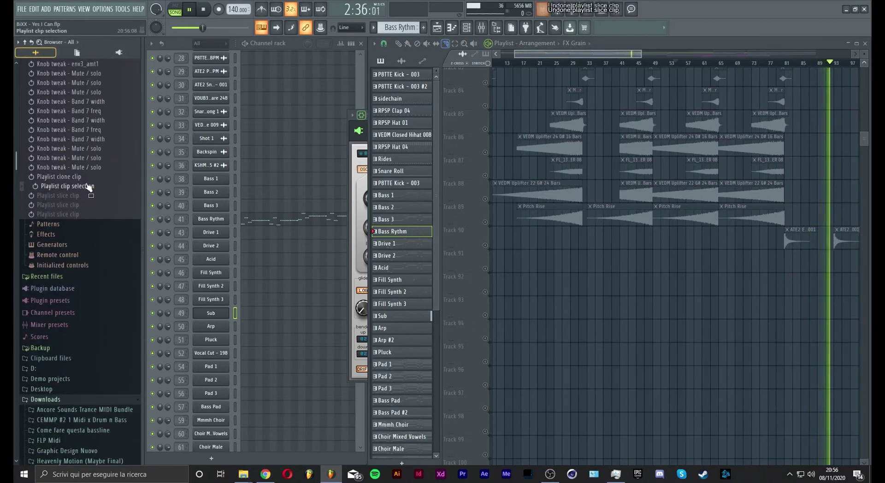
left_click(60, 213)
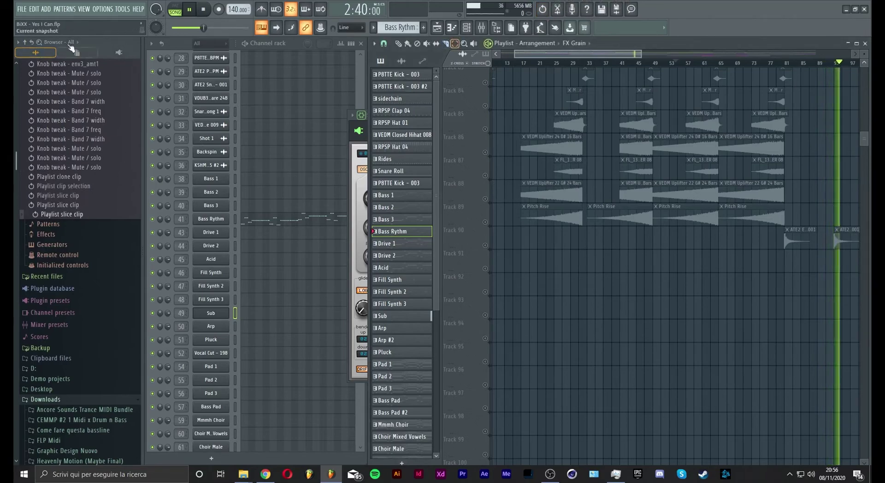
scroll(90, 224, "down", 15)
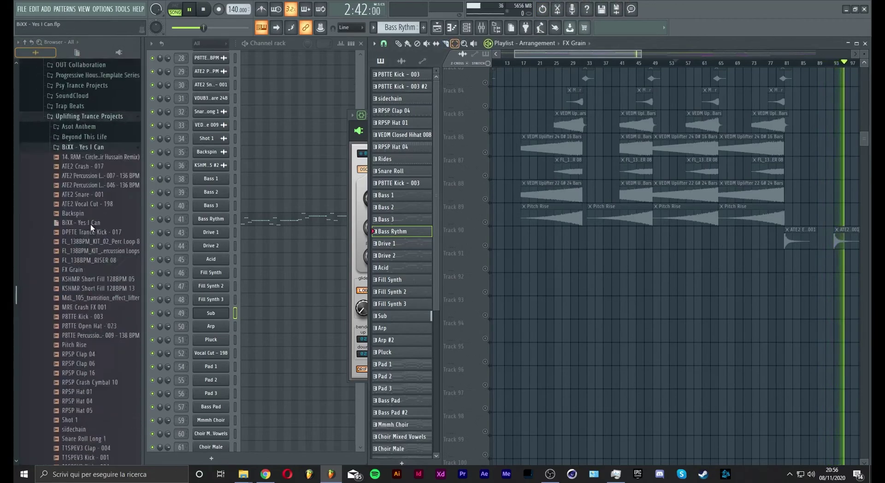
scroll(90, 224, "down", 3)
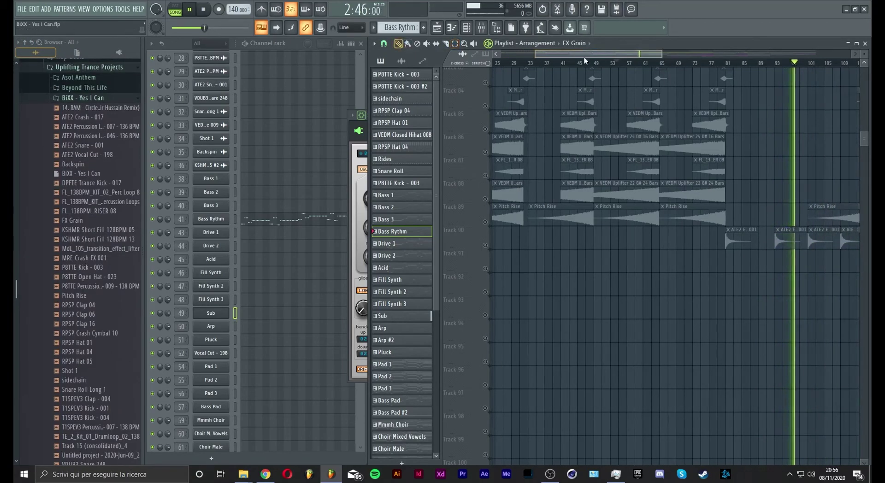
Step: Select the uplifter, riser and Pitch Rise clips ending at bar 65 on tracks 84 to 89, and shift them one bar earlier
left_click(584, 60)
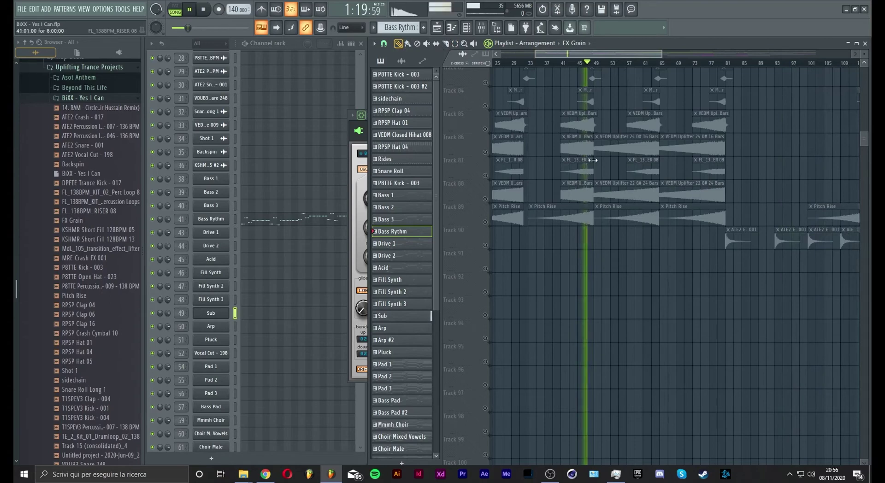
scroll(518, 124, "up", 1)
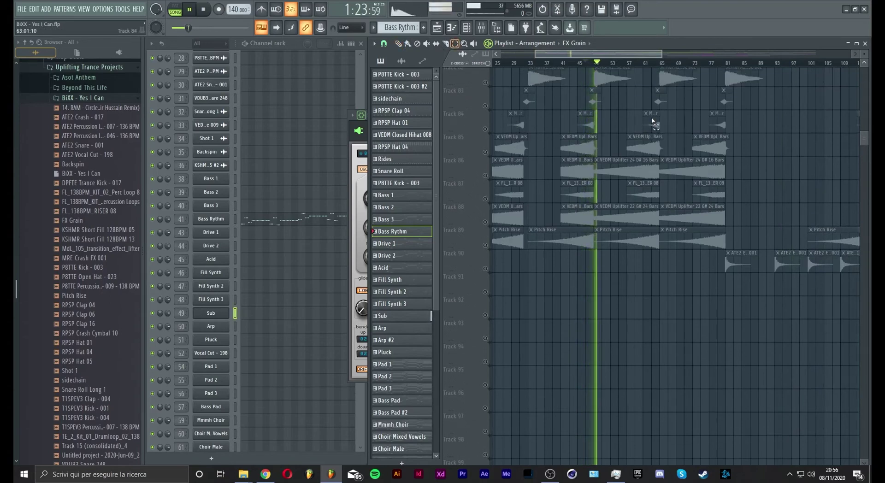
left_click_drag(653, 122, 655, 240)
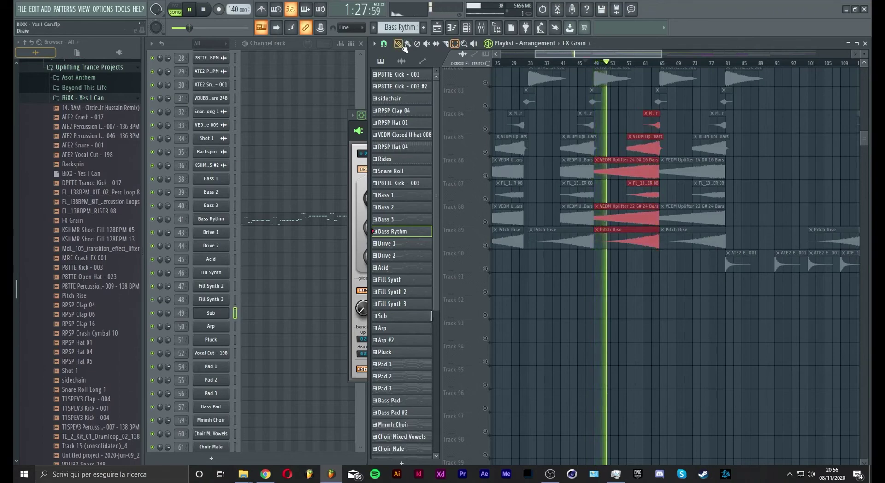
scroll(662, 69, "up", 5)
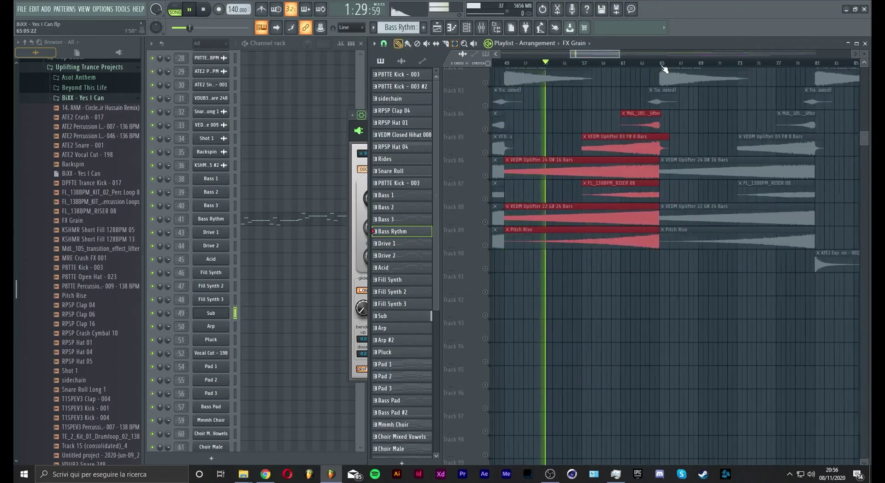
left_click_drag(647, 117, 628, 121)
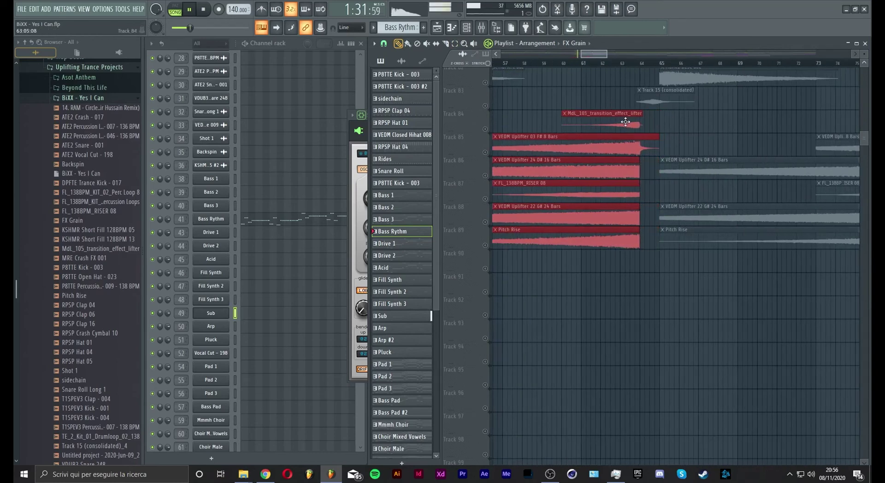
Step: Check the shifted clips' overlap with the previous set around bar 48, and delete the selected clips
mouse_move(590, 54)
left_mouse_down()
mouse_move(562, 54)
mouse_move(574, 56)
left_mouse_up()
scroll(582, 74, "down", 2)
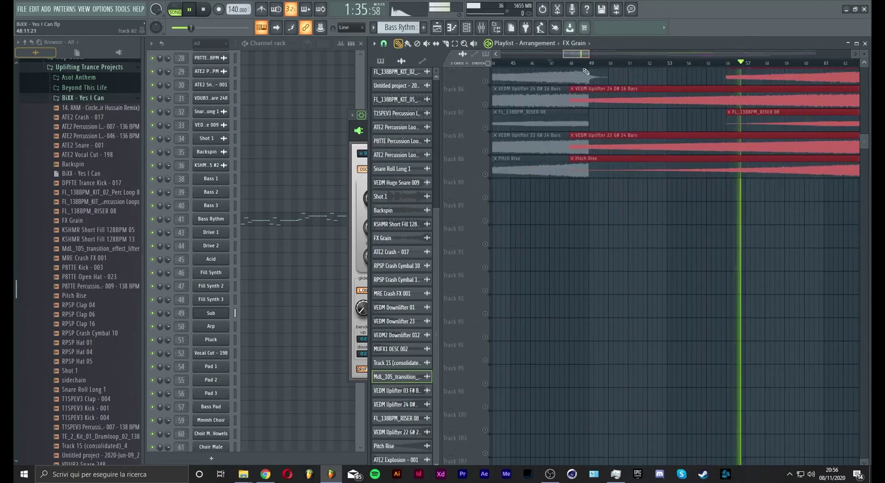
scroll(584, 70, "down", 2)
scroll(586, 64, "down", 4)
scroll(545, 127, "up", 2)
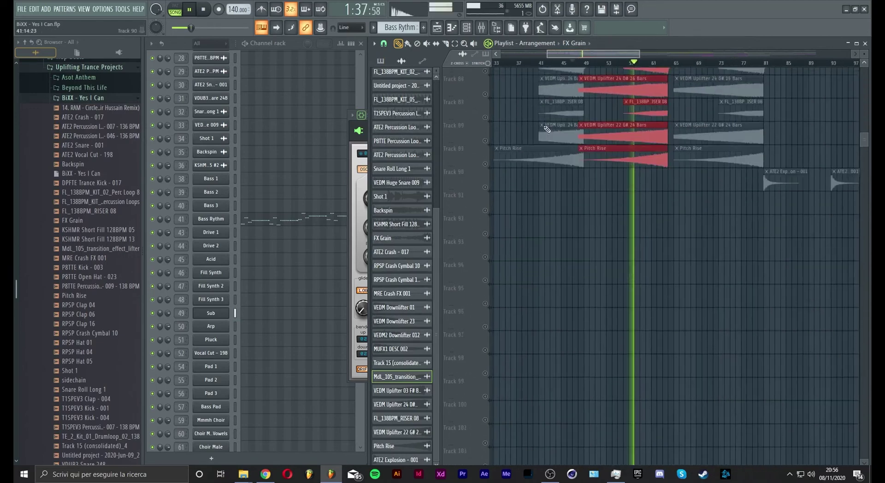
scroll(547, 129, "up", 2)
key("Delete")
scroll(590, 65, "down", 3)
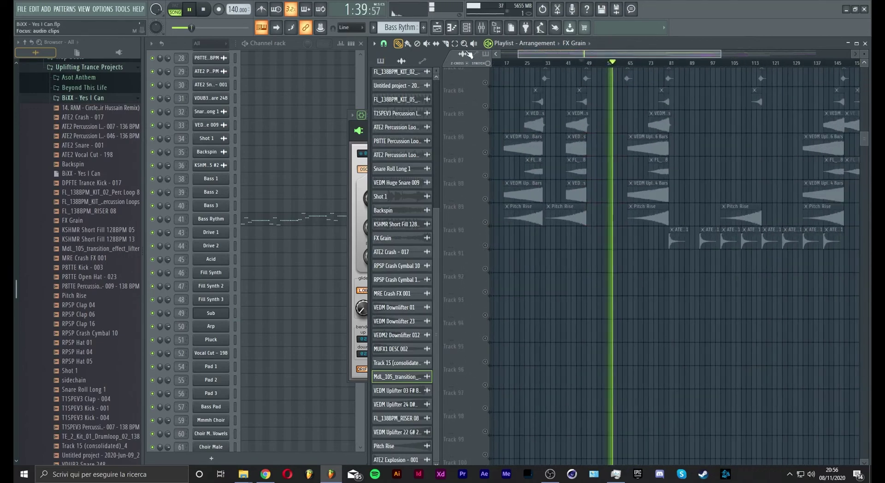
Step: Copy the intro's trimmed uplifter, riser and Pitch Rise clips on tracks 84 to 89 so that the copies end at bar 64
scroll(519, 63, "up", 3)
left_click_drag(539, 89, 544, 234)
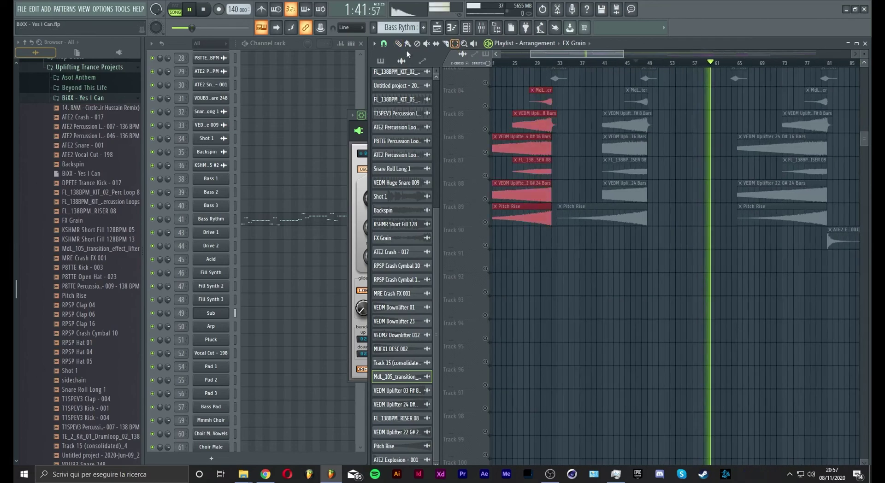
left_click_drag(543, 110, 715, 133)
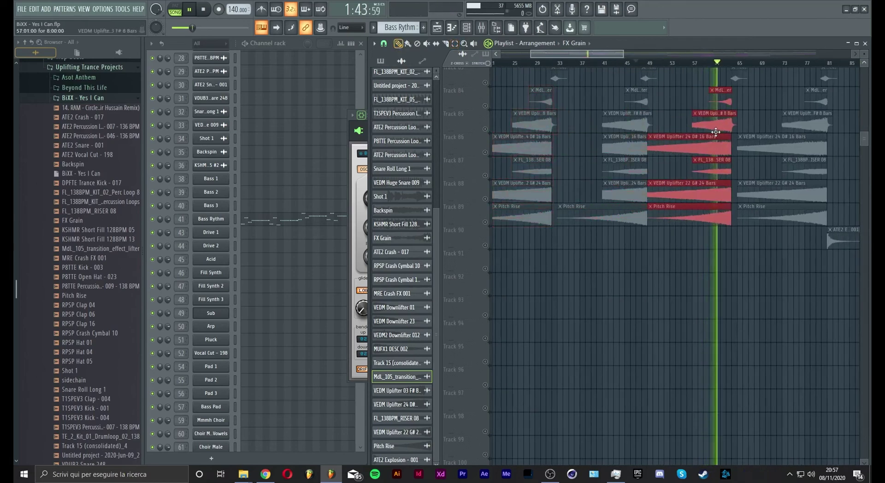
Step: Replace the uplifter, riser and Pitch Rise clips ending at bar 81 with a copy of the trimmed set ending at bar 80
left_click_drag(626, 56, 726, 56)
scroll(685, 159, "up", 10)
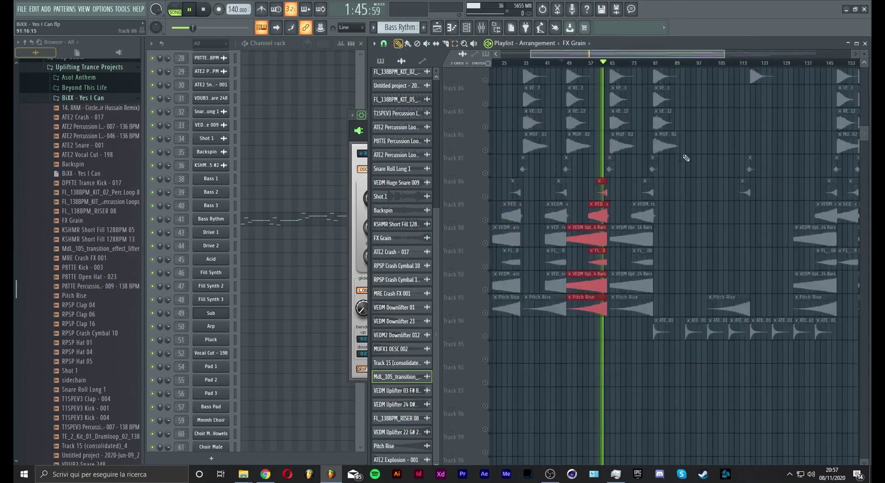
scroll(682, 161, "down", 4)
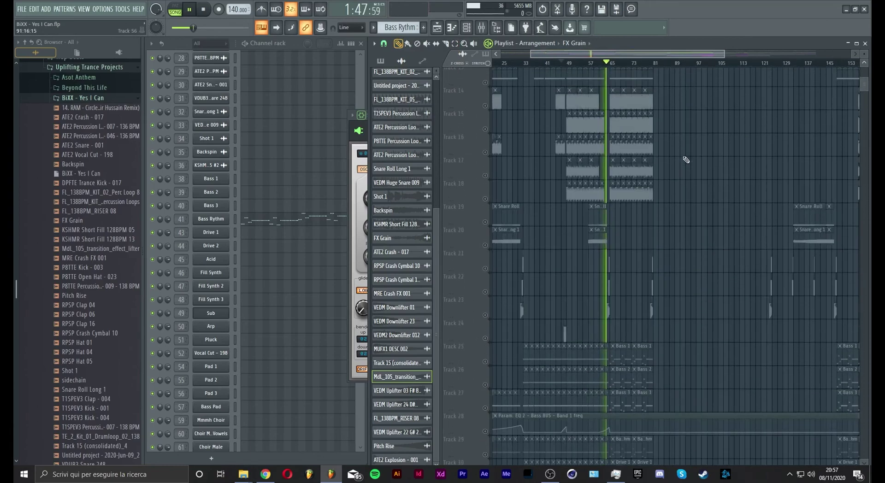
scroll(656, 170, "down", 5)
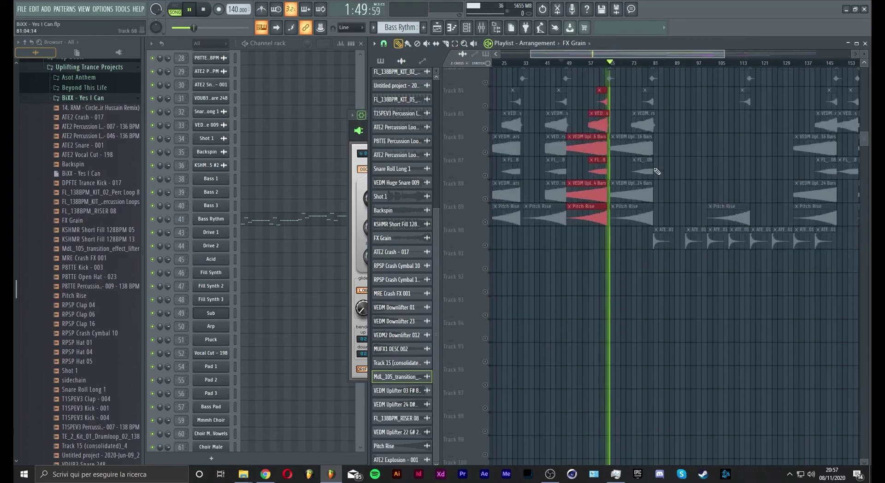
scroll(656, 170, "up", 1)
scroll(652, 66, "up", 3)
scroll(651, 69, "up", 2)
scroll(651, 98, "down", 1)
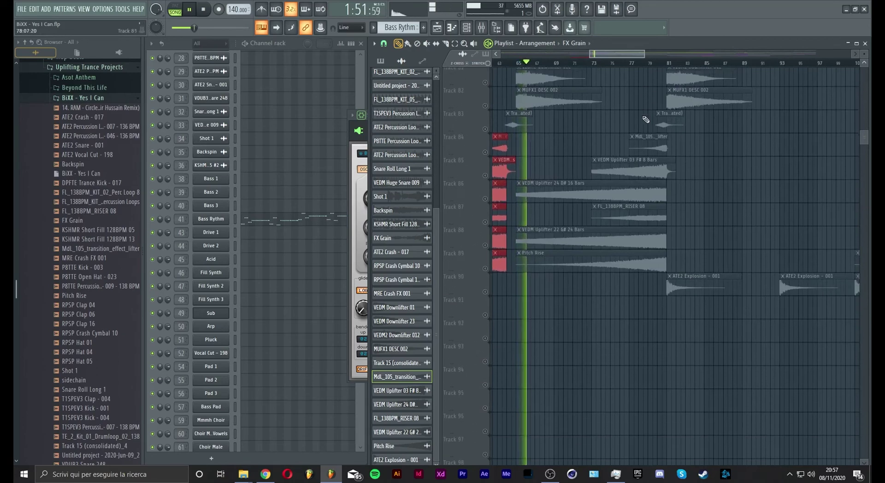
right_click(644, 145)
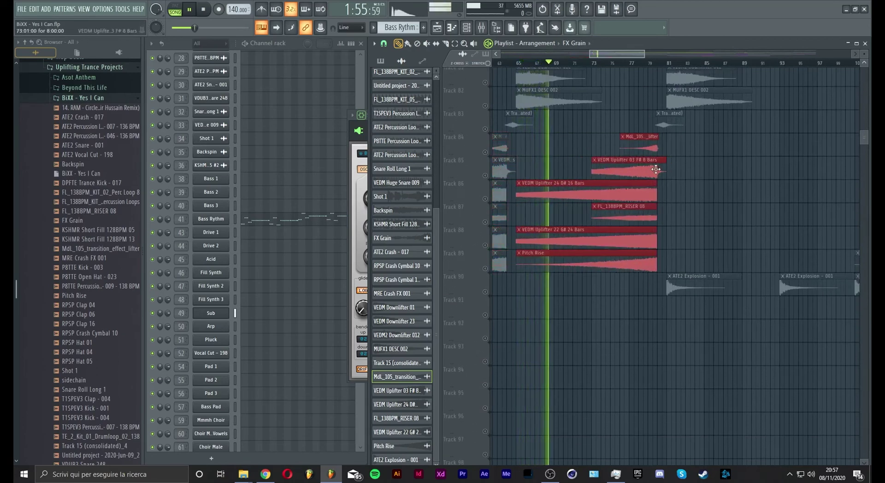
Step: Replace the uplifter, riser and Pitch Rise clips ending at bar 149 with a copy of the trimmed set ending at bar 148
left_click_drag(649, 66, 774, 63)
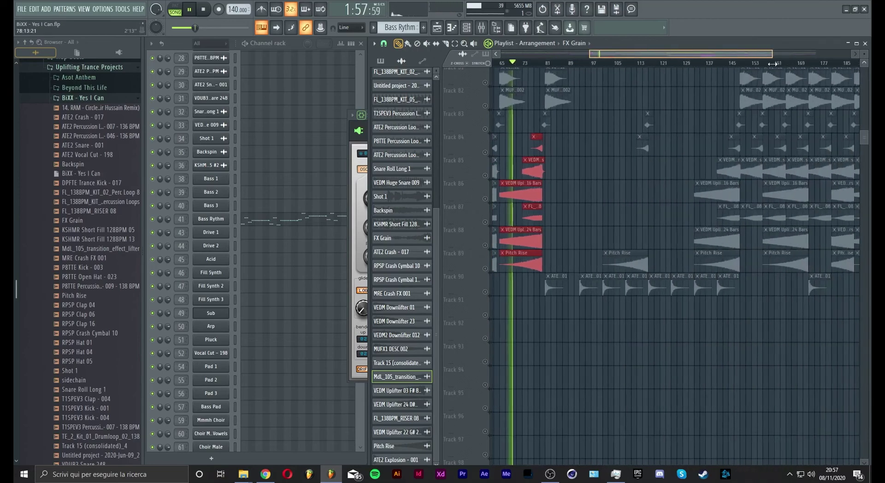
scroll(743, 68, "up", 5)
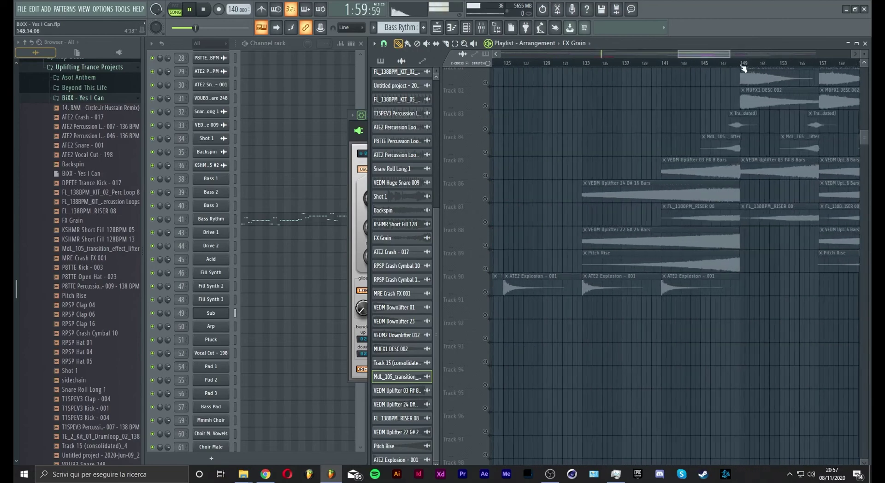
scroll(692, 84, "down", 5)
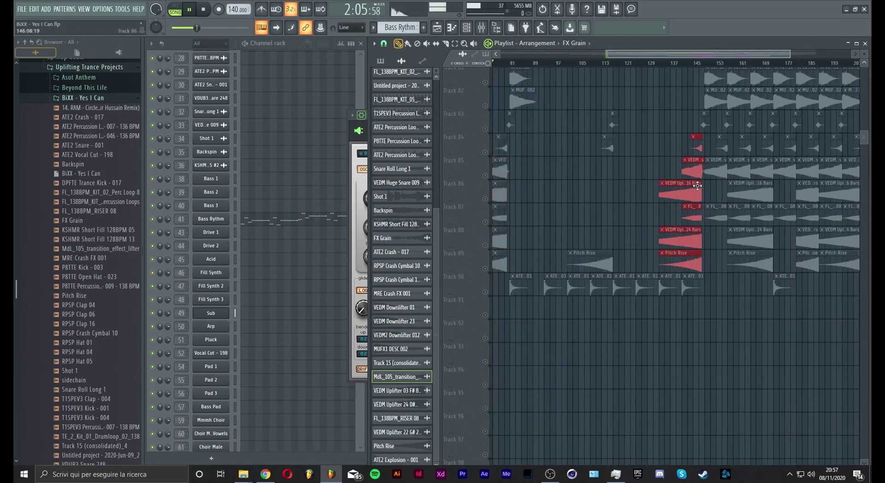
Step: Check the later section's other tracks, and replace the uplifter and riser clips ending at bar 173 with the trimmed set ending at bar 172
scroll(702, 77, "up", 7)
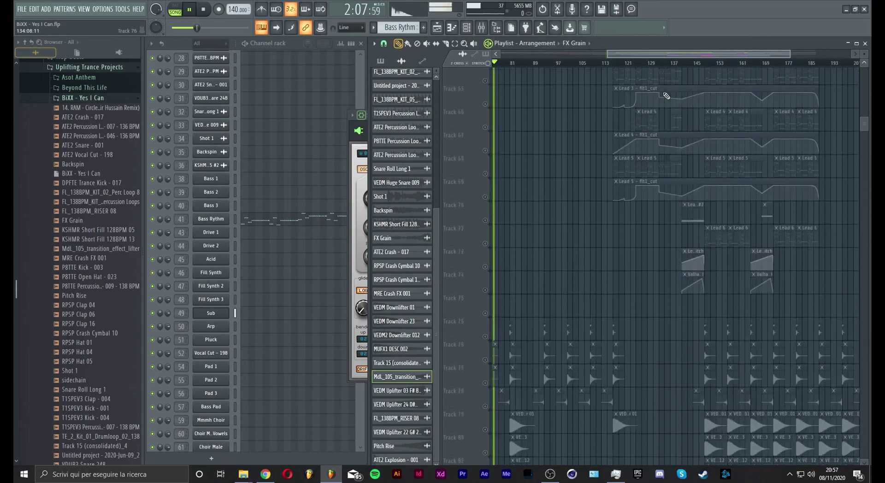
scroll(665, 96, "down", 7)
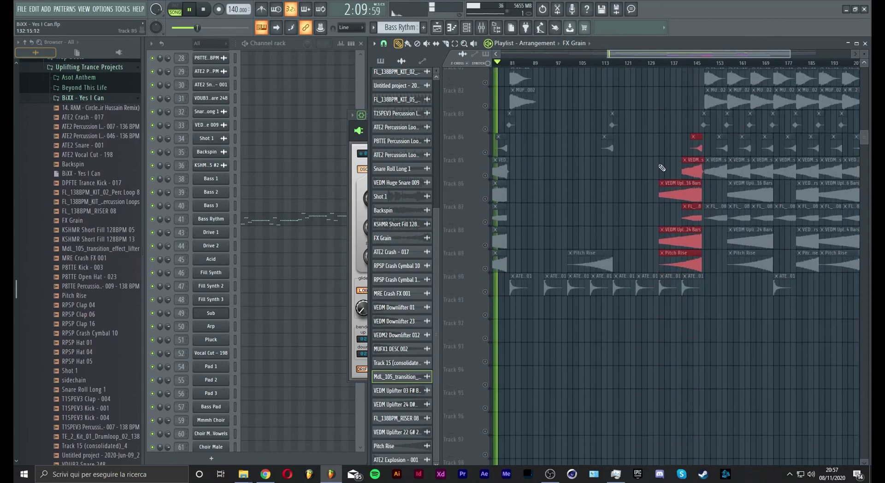
left_click_drag(683, 51, 755, 53)
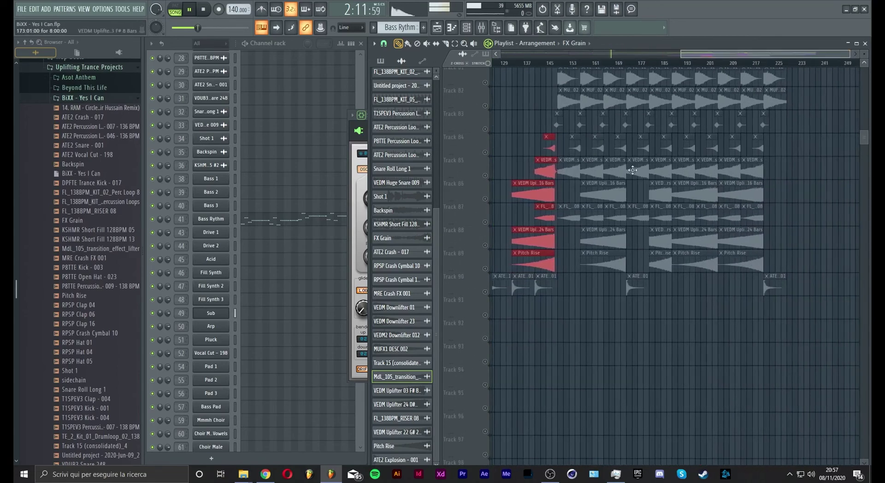
scroll(631, 171, "up", 3)
scroll(631, 171, "up", 12)
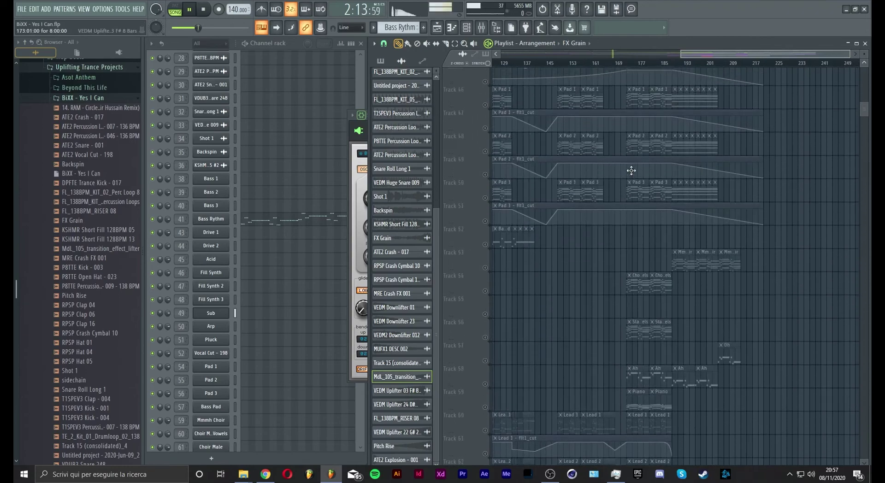
scroll(631, 171, "up", 6)
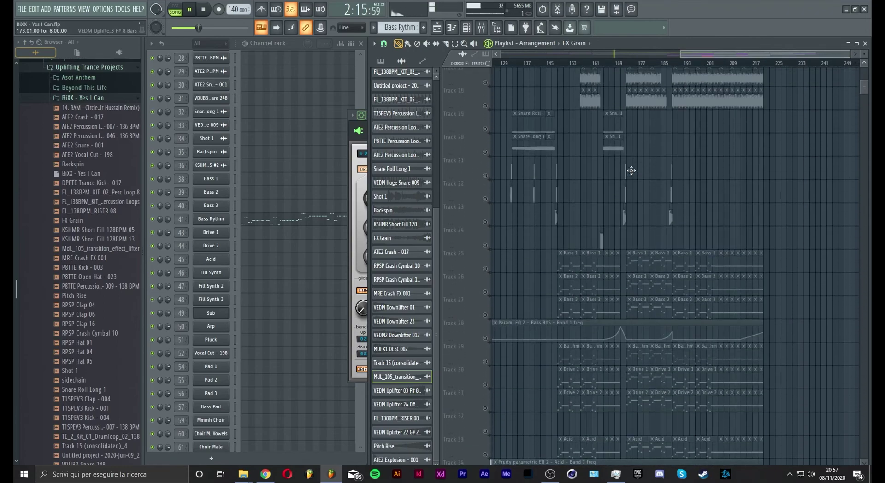
scroll(624, 176, "down", 18)
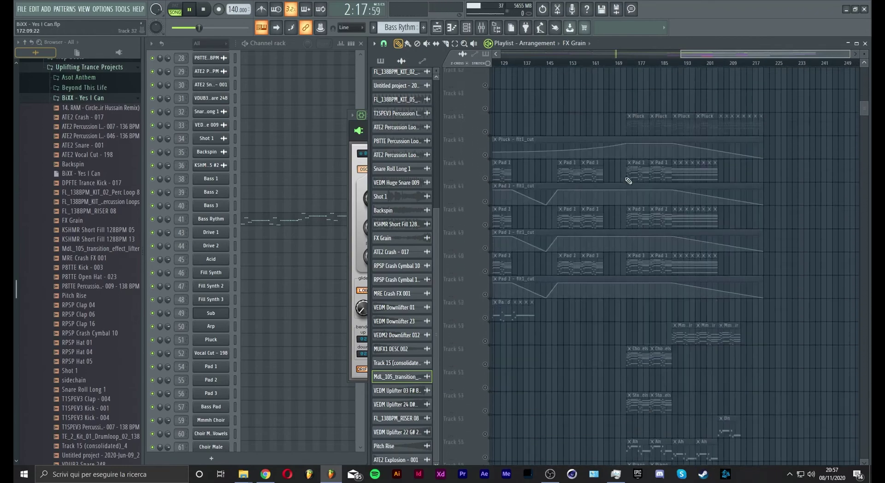
scroll(628, 180, "down", 2)
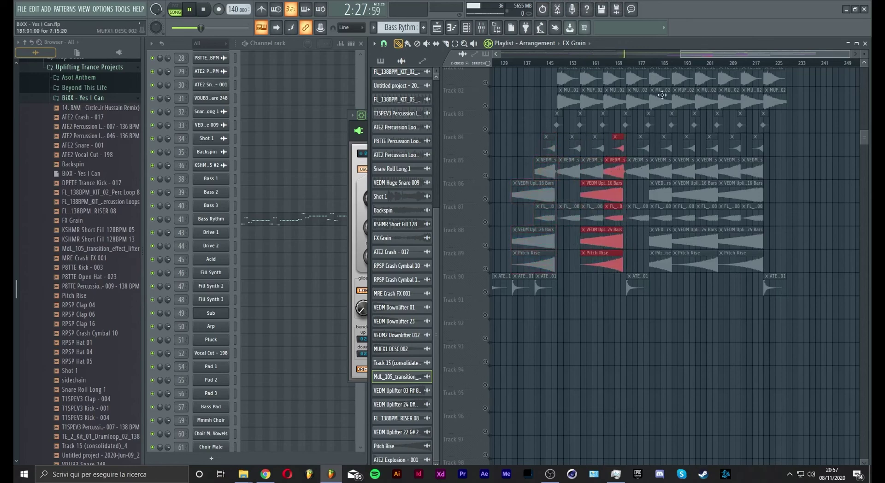
Step: Replace the uplifter, riser and Pitch Rise clips ending at bar 189 with a copy of the trimmed set spanning bars 173 to 188
scroll(662, 95, "up", 15)
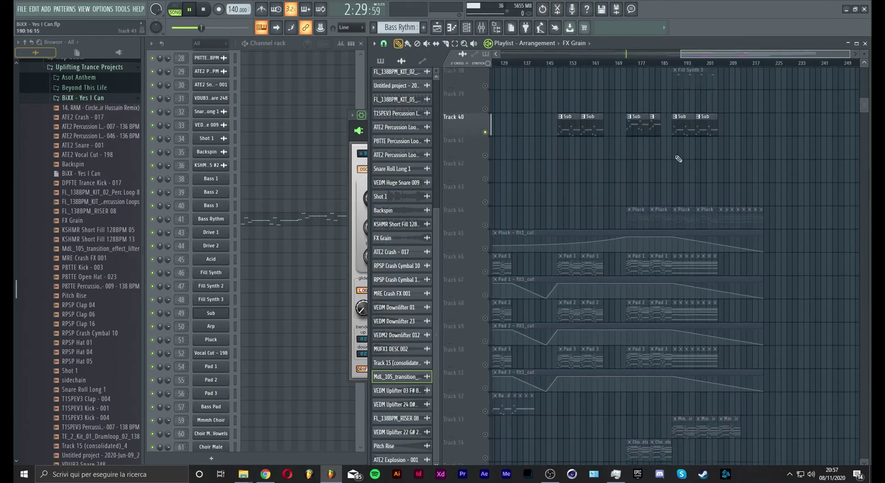
scroll(677, 158, "down", 15)
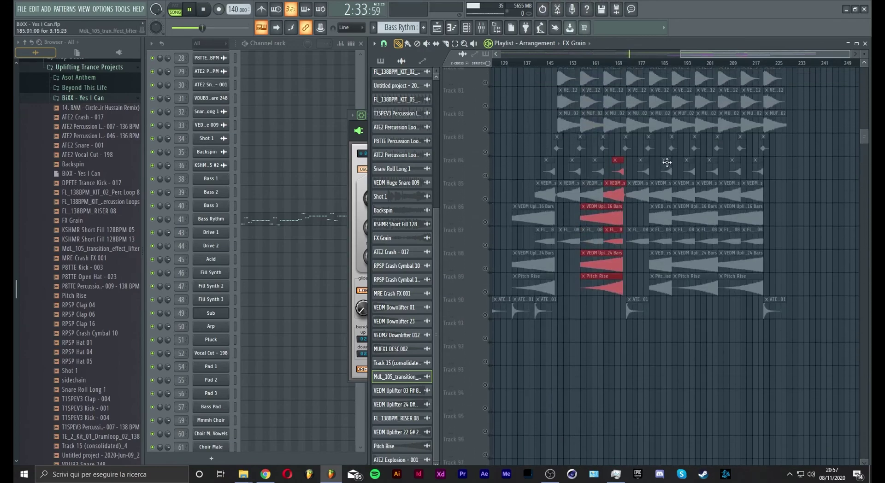
left_click_drag(667, 193, 667, 264)
key("ctrl+b")
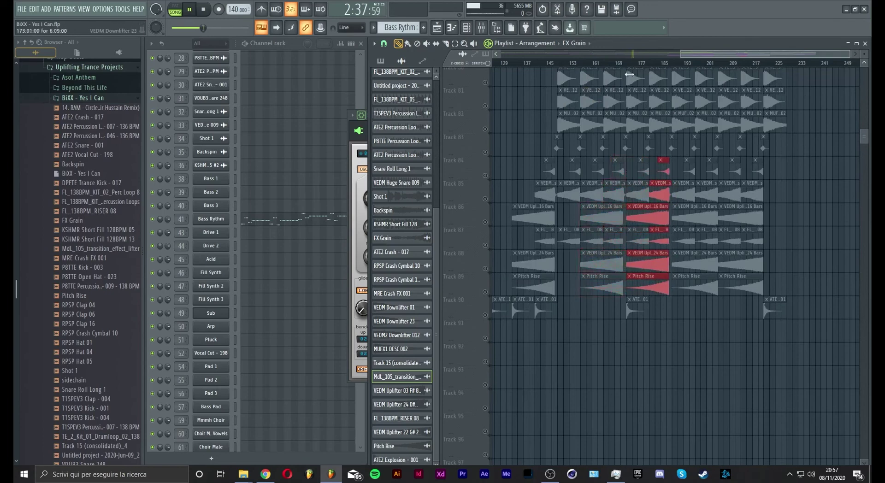
Step: Replace the uplifter, riser and Pitch Rise clips ending at bar 221 with a copy of the trimmed set ending at bar 220
scroll(629, 69, "up", 3)
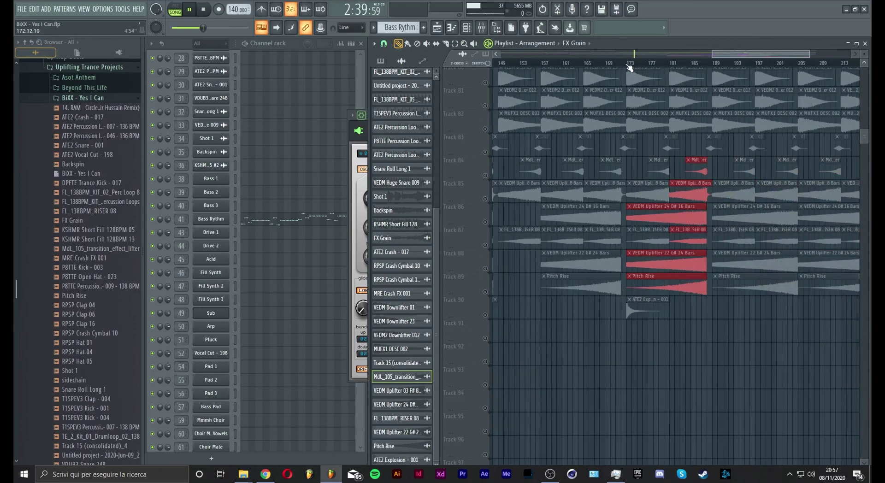
scroll(667, 77, "down", 2)
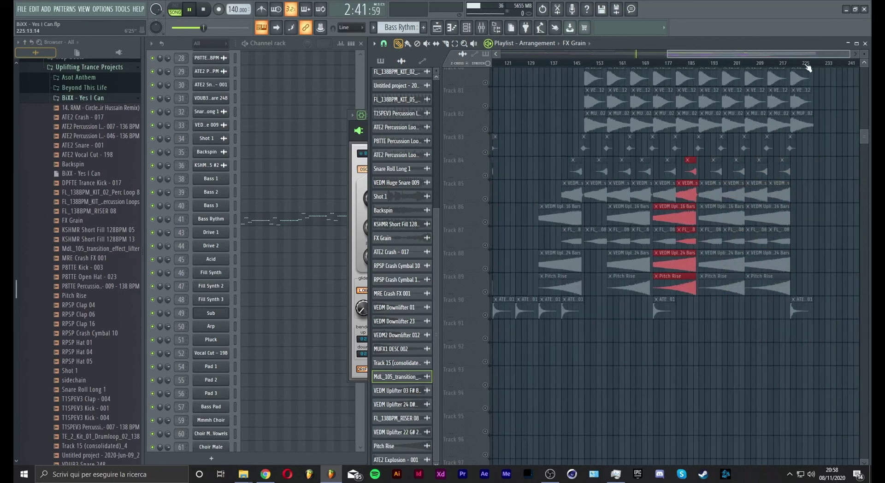
scroll(808, 68, "up", 5)
right_click(747, 167)
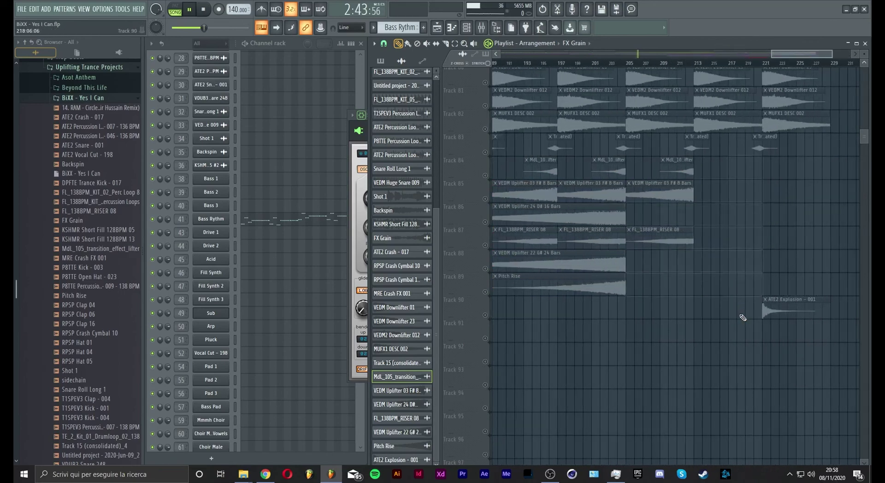
scroll(733, 69, "down", 3)
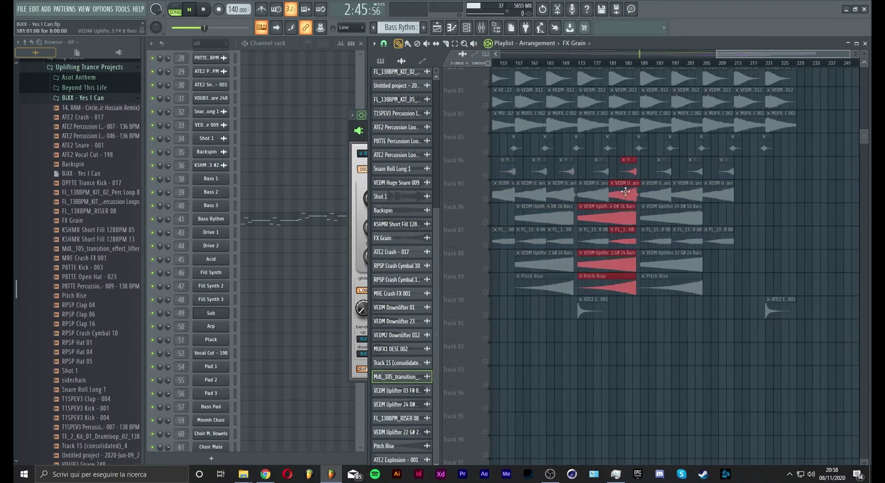
left_click_drag(625, 191, 750, 190)
Step: Place a KSHMR Short Fill 128BPM 05 #2 clip on Track 24 at bar 204, and select the kick clip starting at bar 197
scroll(706, 206, "up", 15)
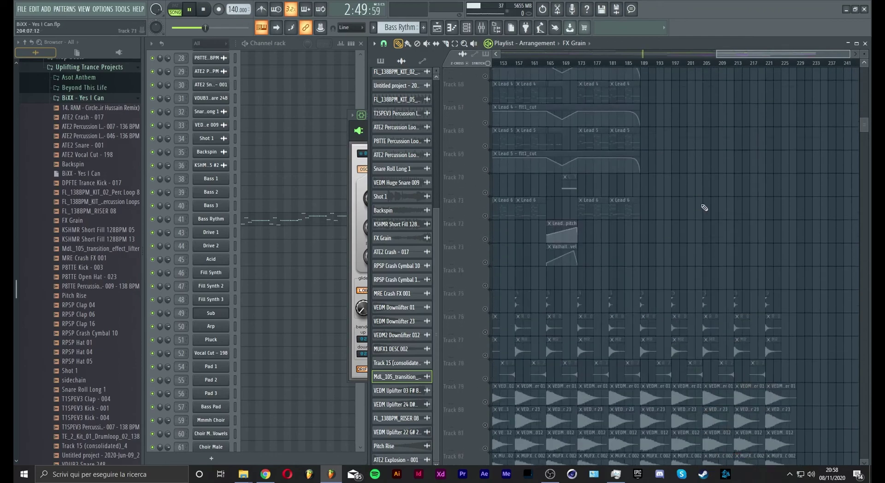
scroll(707, 208, "up", 12)
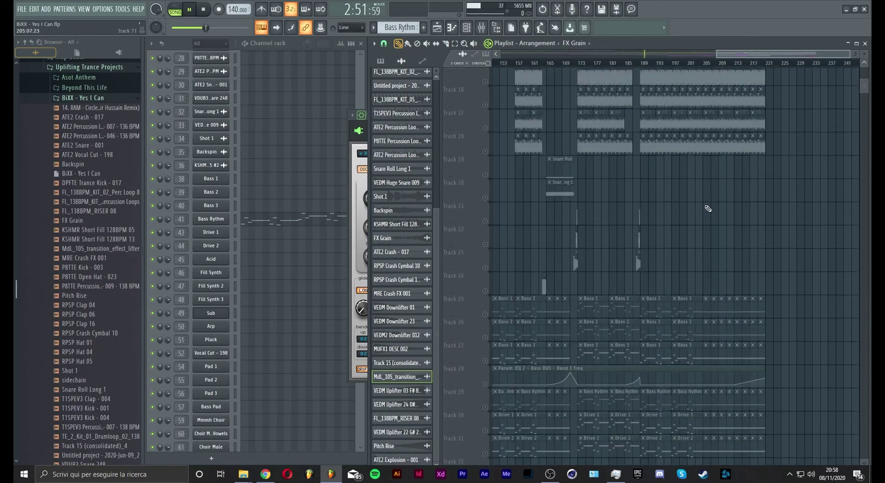
scroll(707, 209, "down", 5)
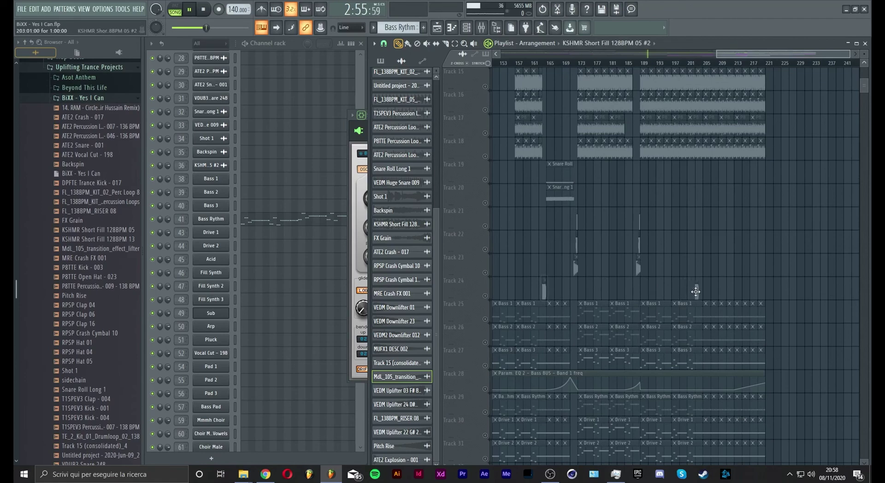
scroll(706, 65, "up", 5)
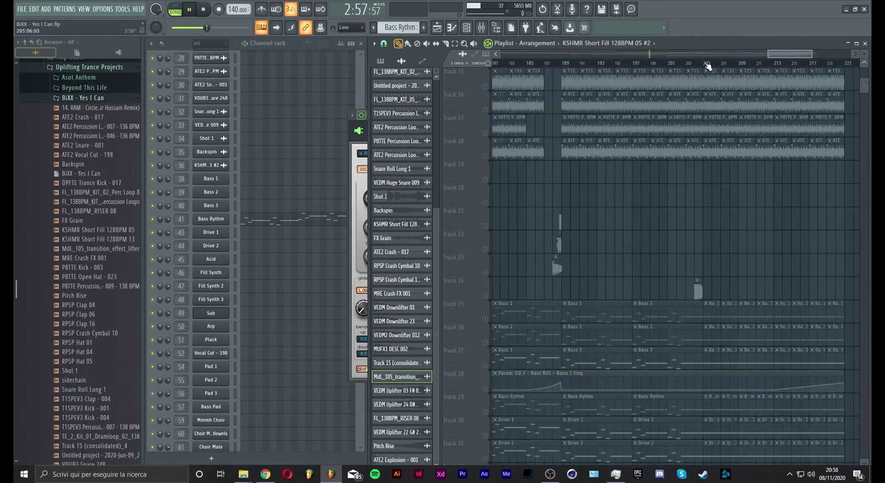
scroll(689, 169, "up", 5)
left_click(699, 84)
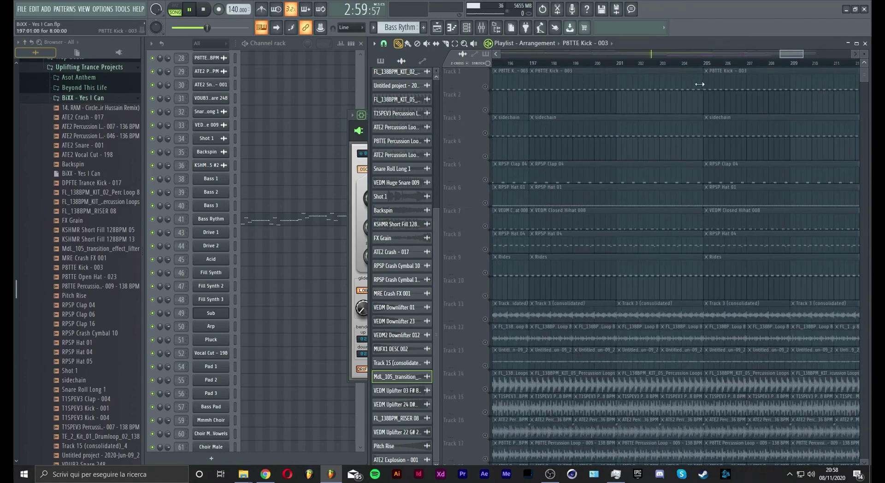
Step: Delete the Rides clips on Track 9 and the percussion loops on Tracks 15, 17 and 18 from bar 205 onward
scroll(705, 65, "down", 5)
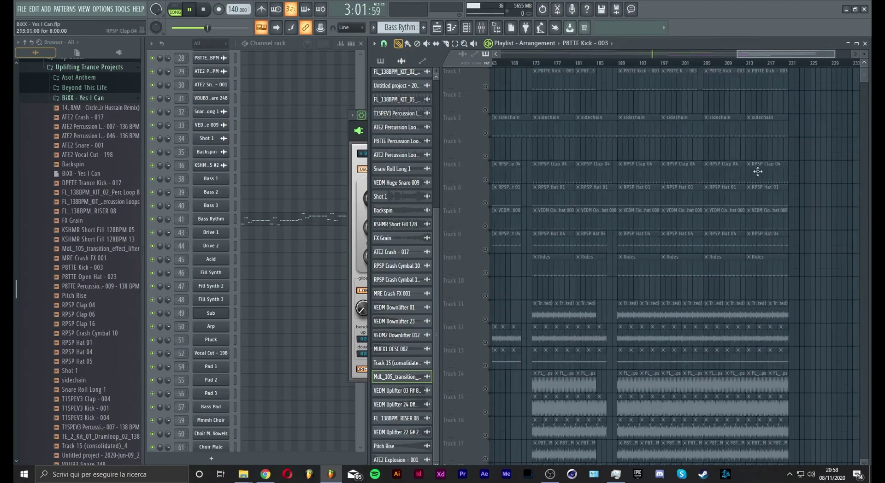
scroll(756, 172, "down", 2)
scroll(721, 69, "down", 6)
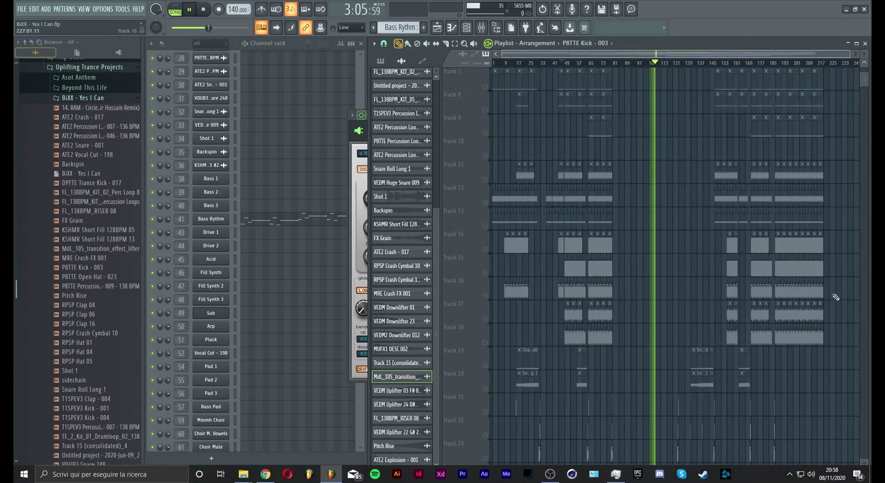
mouse_move(831, 306)
left_mouse_down()
mouse_move(800, 315)
mouse_move(805, 340)
left_mouse_up()
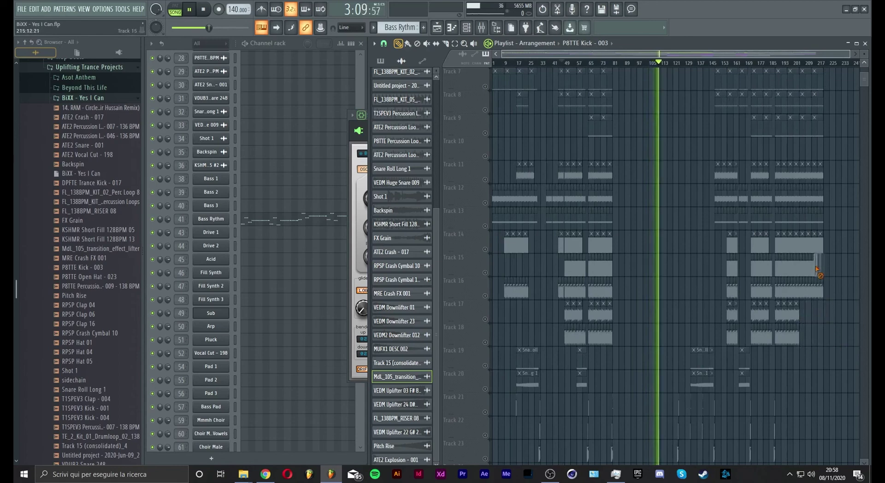
left_click_drag(817, 270, 809, 271)
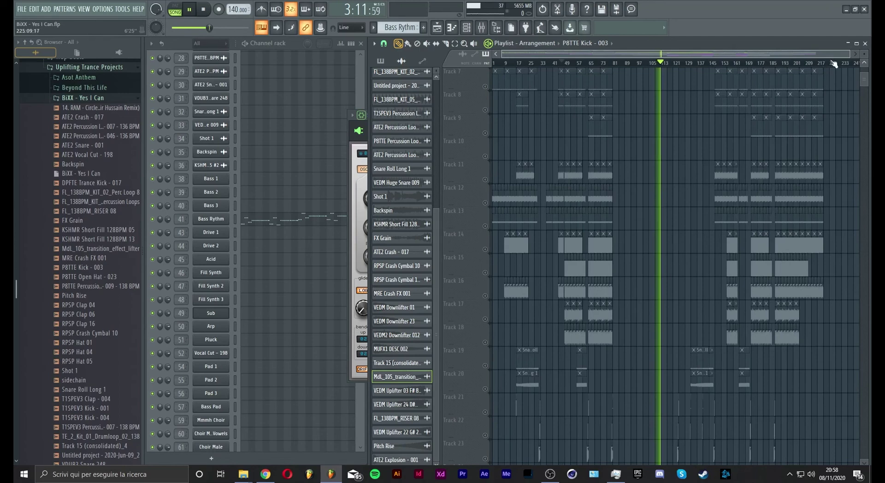
scroll(833, 64, "up", 3)
left_click_drag(809, 129, 763, 134)
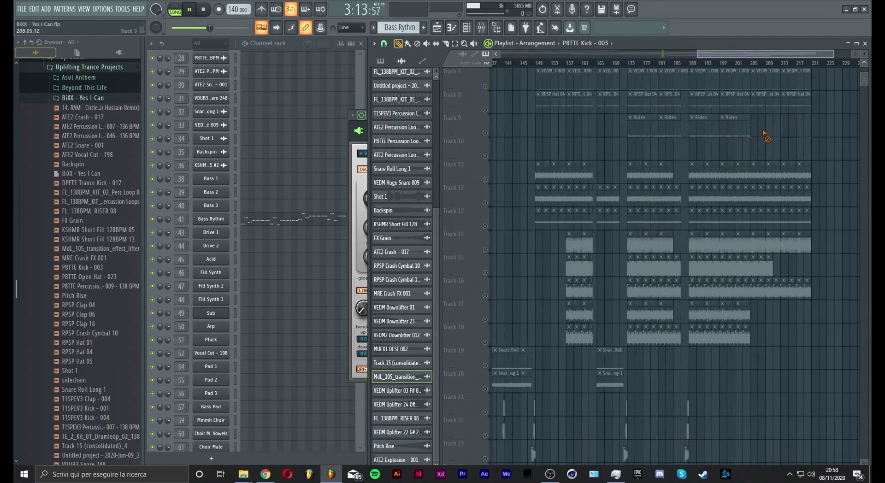
left_click_drag(772, 267, 757, 268)
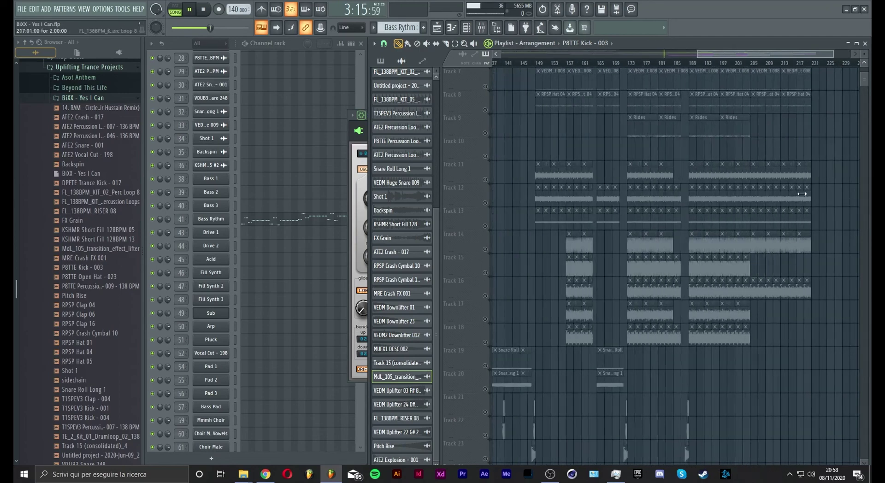
Step: Delete the RPSP Hat 04 clip starting at bar 213 on Track 8
scroll(818, 64, "up", 3)
scroll(821, 132, "up", 2)
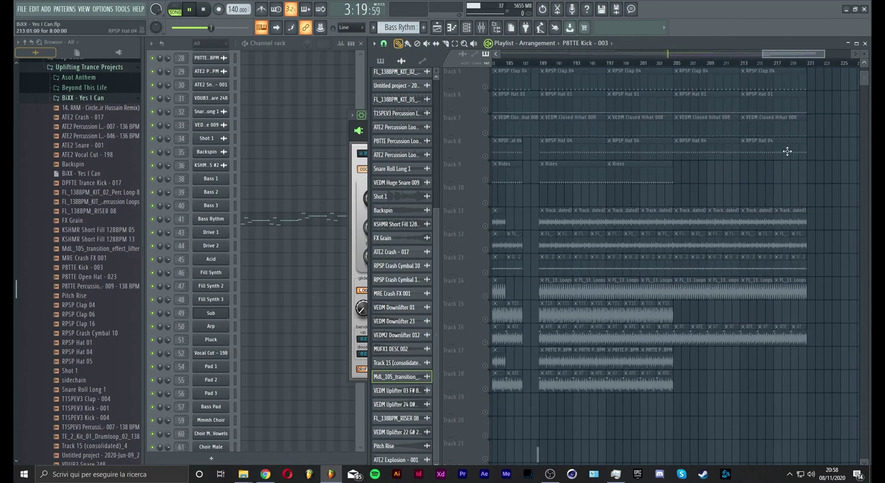
right_click(787, 151)
Step: Delete the loop clips on Tracks 11, 14 and 16 from bar 213 to the end of the outro
scroll(789, 156, "up", 2)
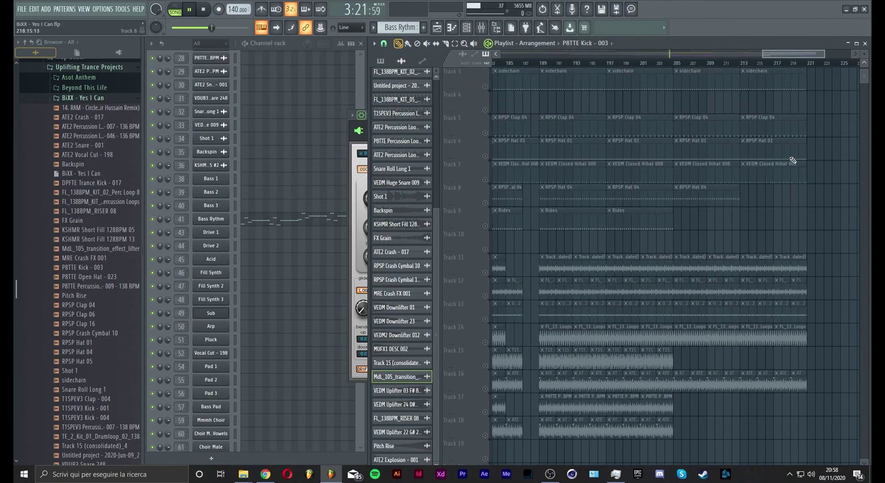
scroll(792, 194, "down", 2)
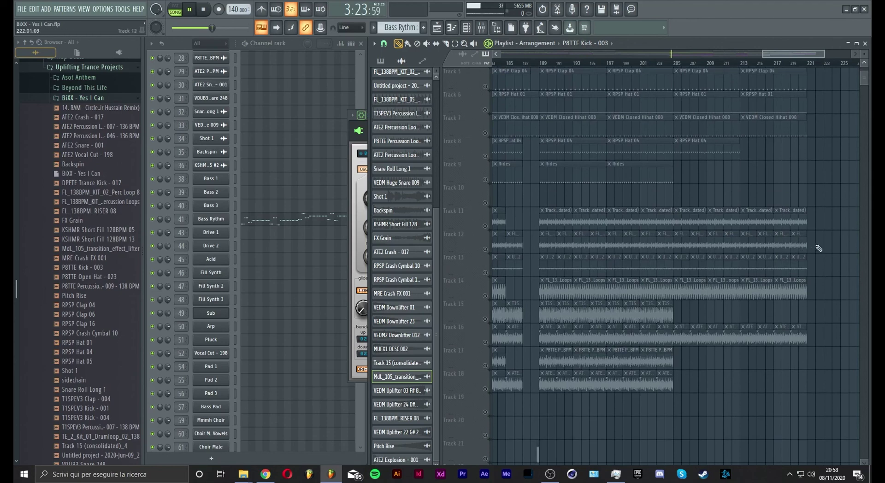
scroll(787, 67, "down", 5)
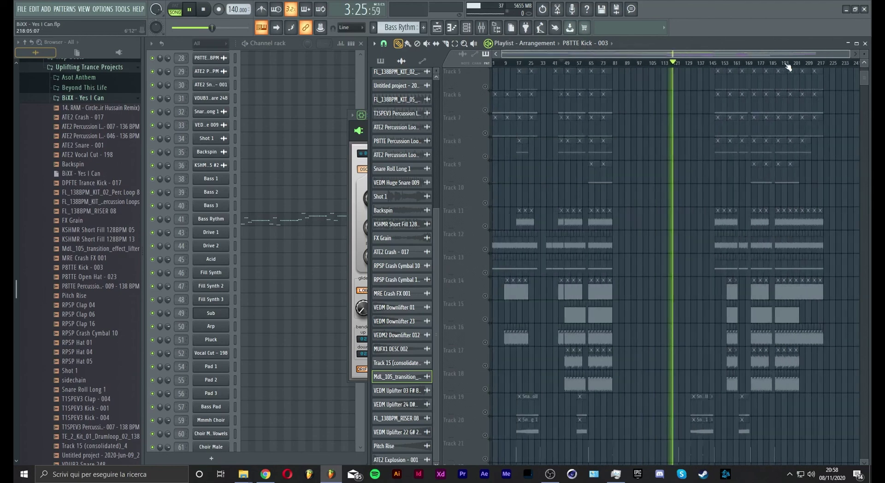
scroll(830, 65, "up", 4)
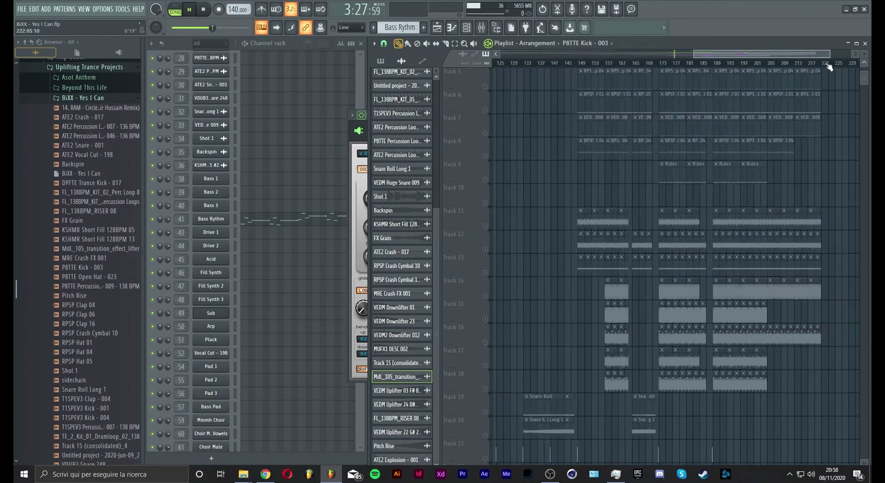
right_click(796, 225)
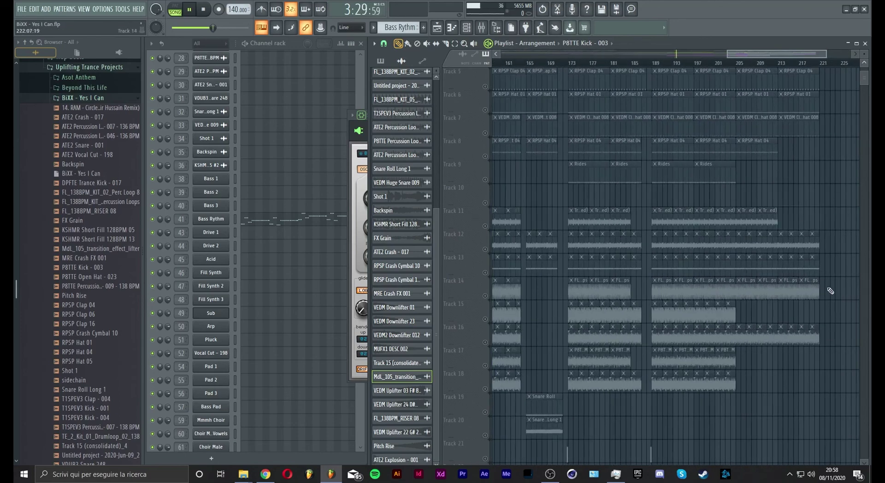
scroll(824, 68, "down", 4)
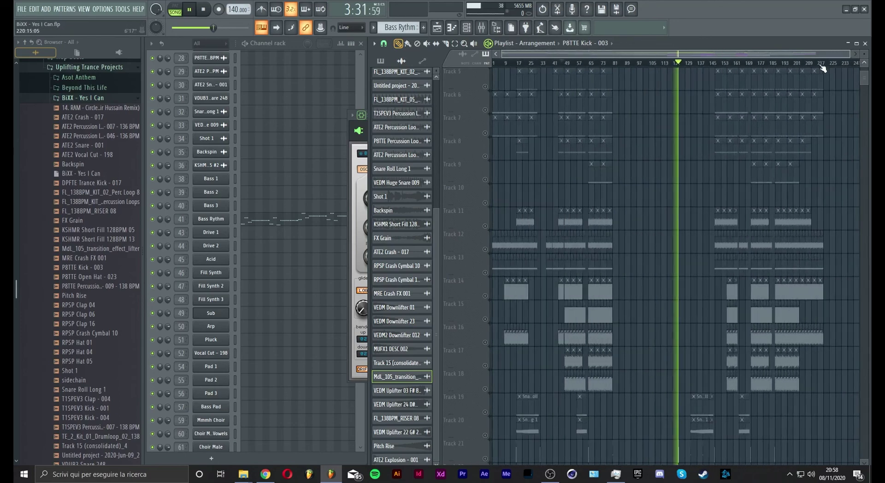
scroll(823, 67, "up", 4)
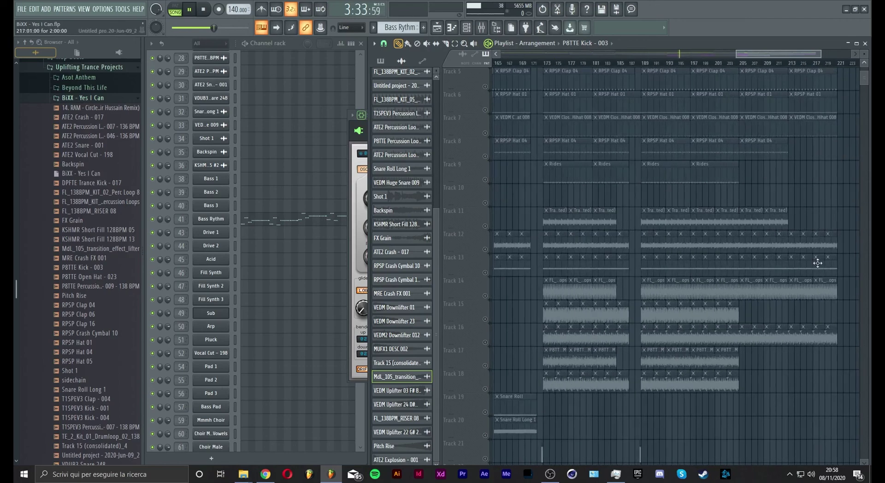
right_click(801, 292)
right_click(791, 338)
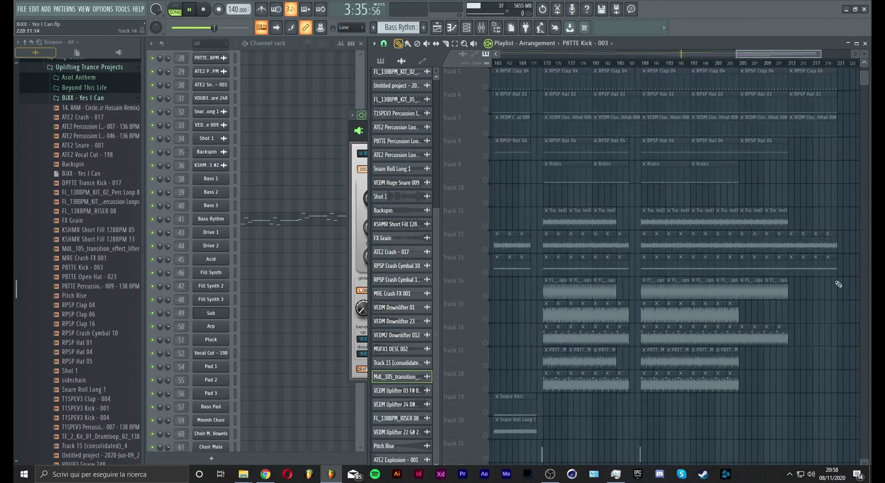
Step: Examine the drum, fill, bass and synth tracks across the whole arrangement, especially the section leading up to bar 149
scroll(791, 68, "down", 2)
scroll(780, 152, "down", 5)
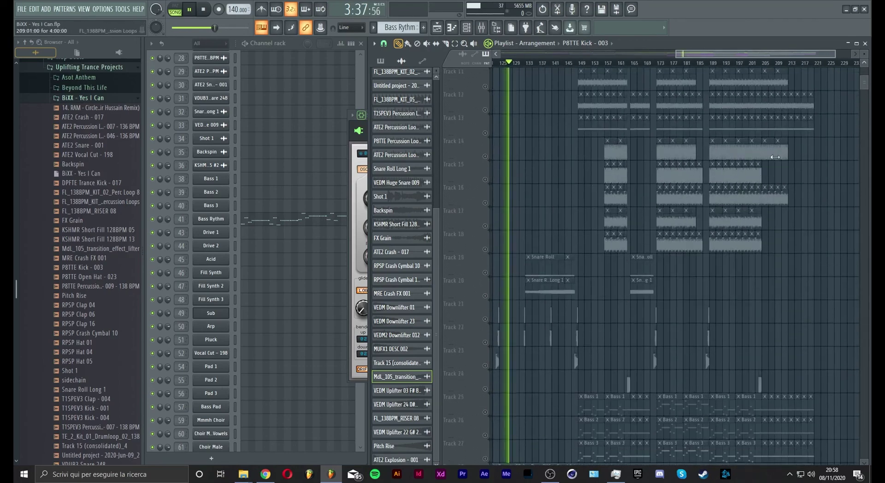
scroll(760, 160, "up", 2)
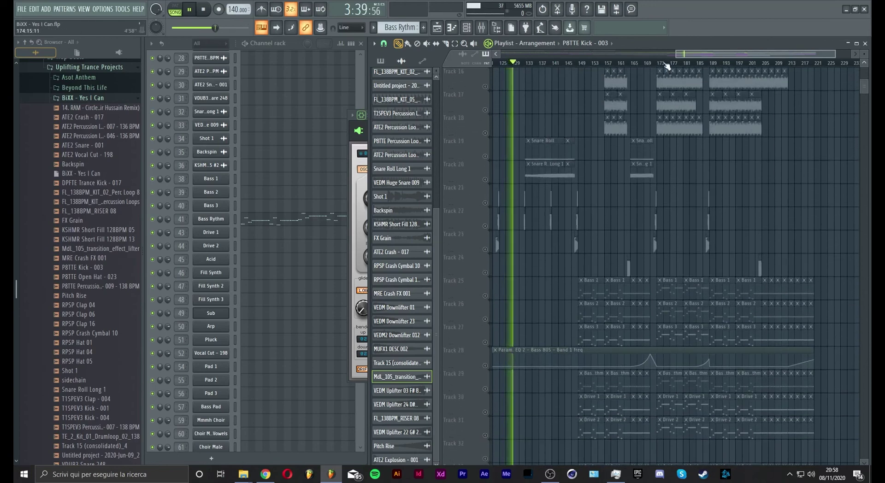
scroll(667, 65, "down", 3)
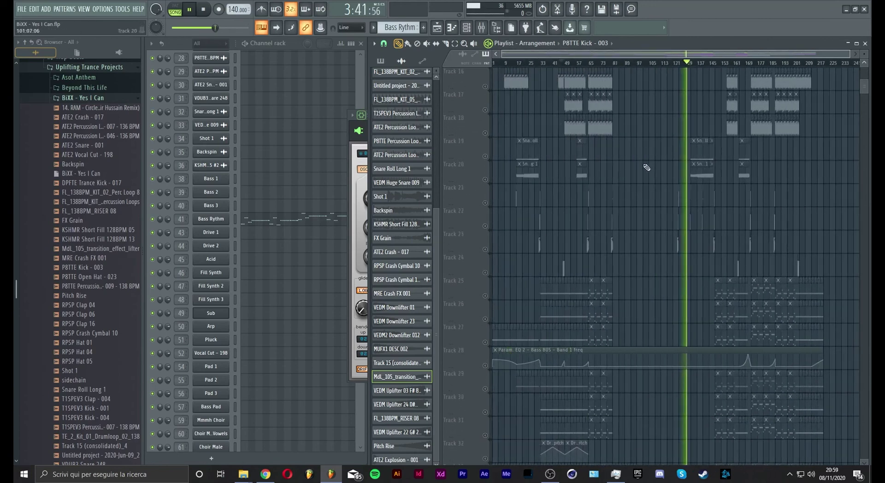
scroll(647, 167, "down", 5)
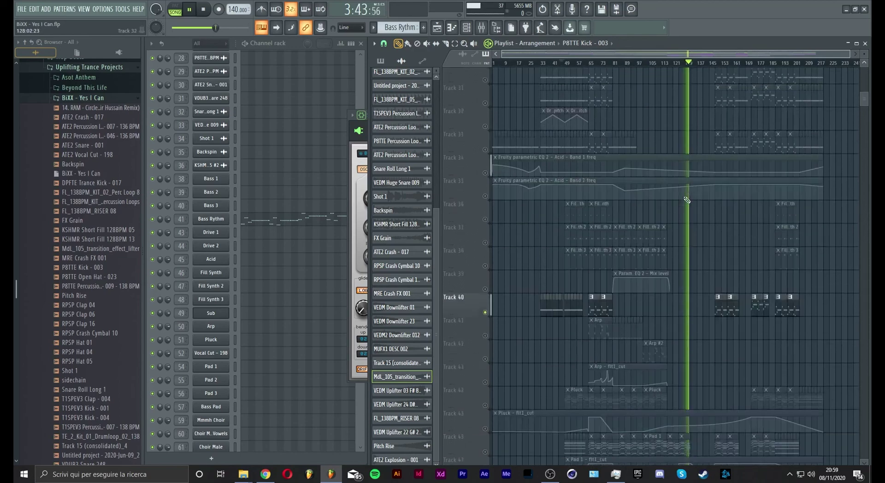
scroll(692, 202, "up", 4)
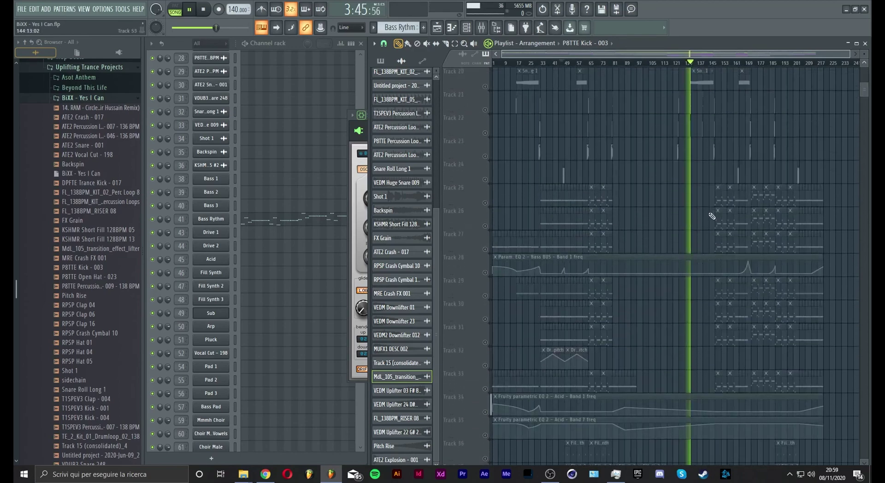
scroll(711, 161, "up", 4)
scroll(712, 161, "down", 5)
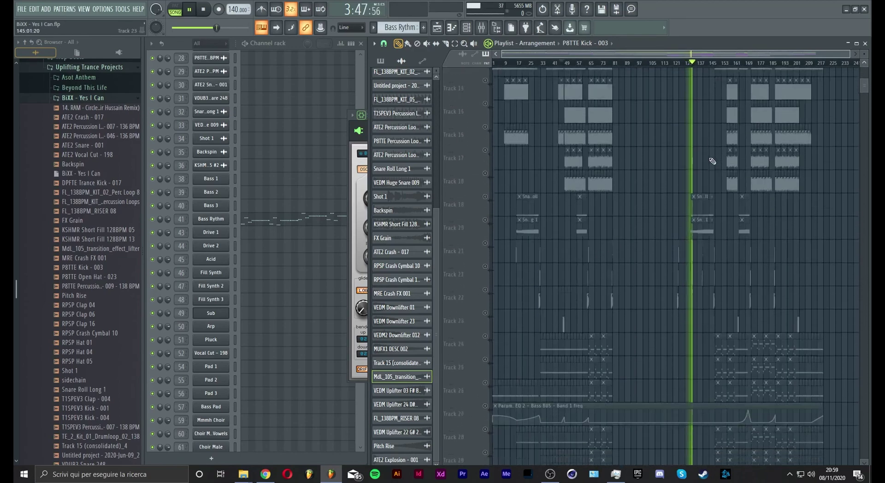
Step: Reactivate all the muted tracks and stop playback around the bass tracks before bar 149
scroll(712, 162, "down", 1)
scroll(712, 65, "up", 2)
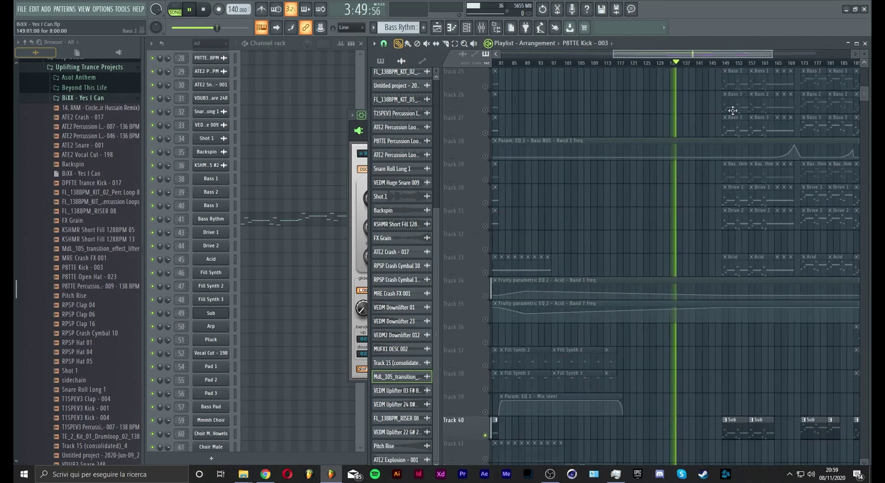
scroll(733, 112, "up", 1)
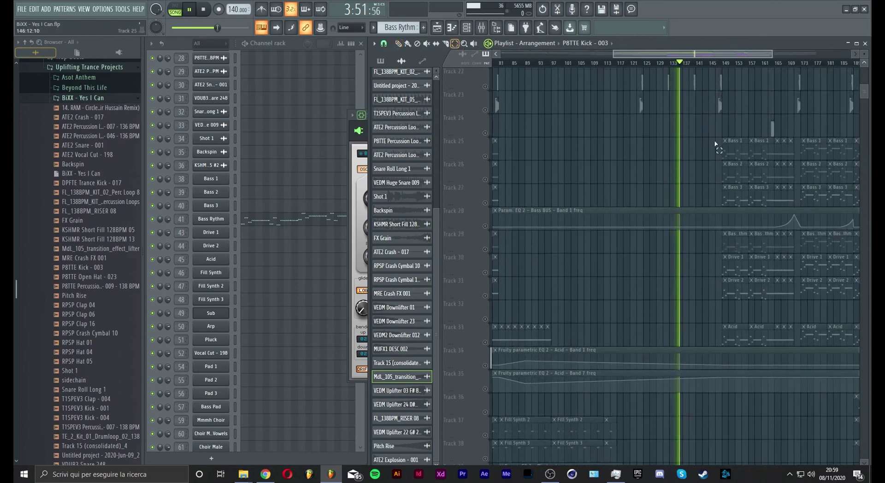
left_click(486, 184)
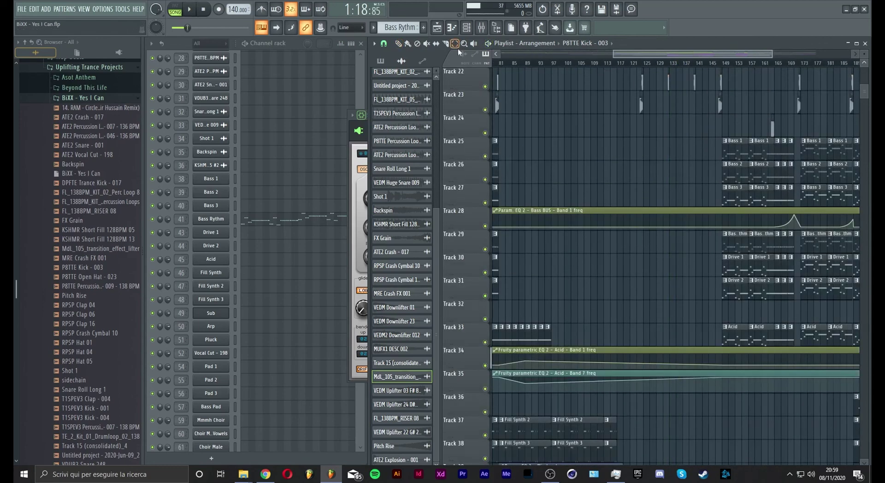